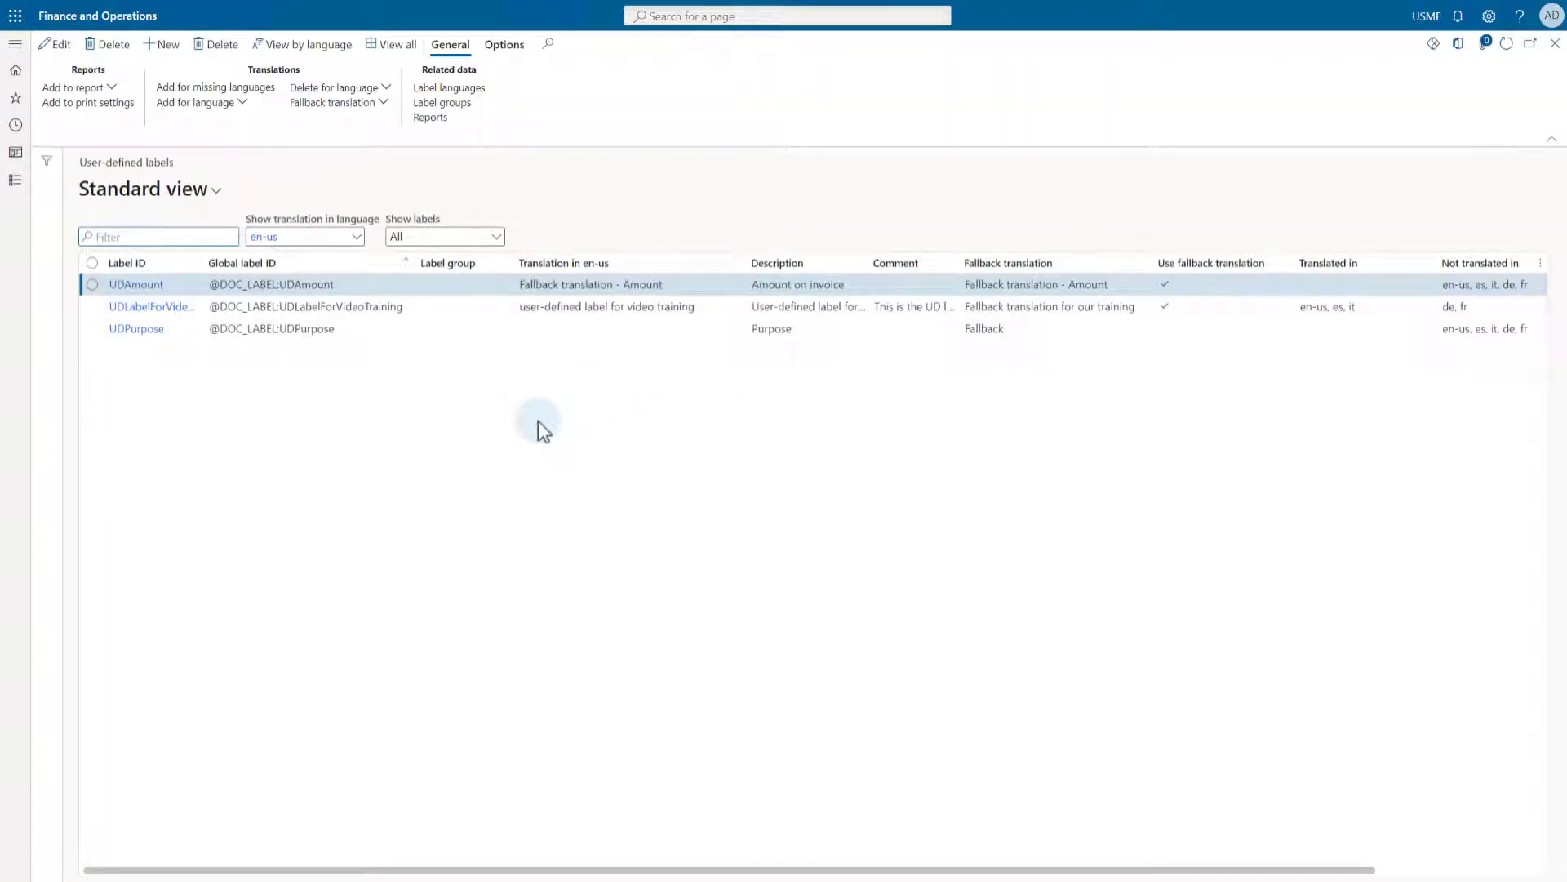
drag(404, 307, 209, 307)
key(ctrl+c)
click(413, 374)
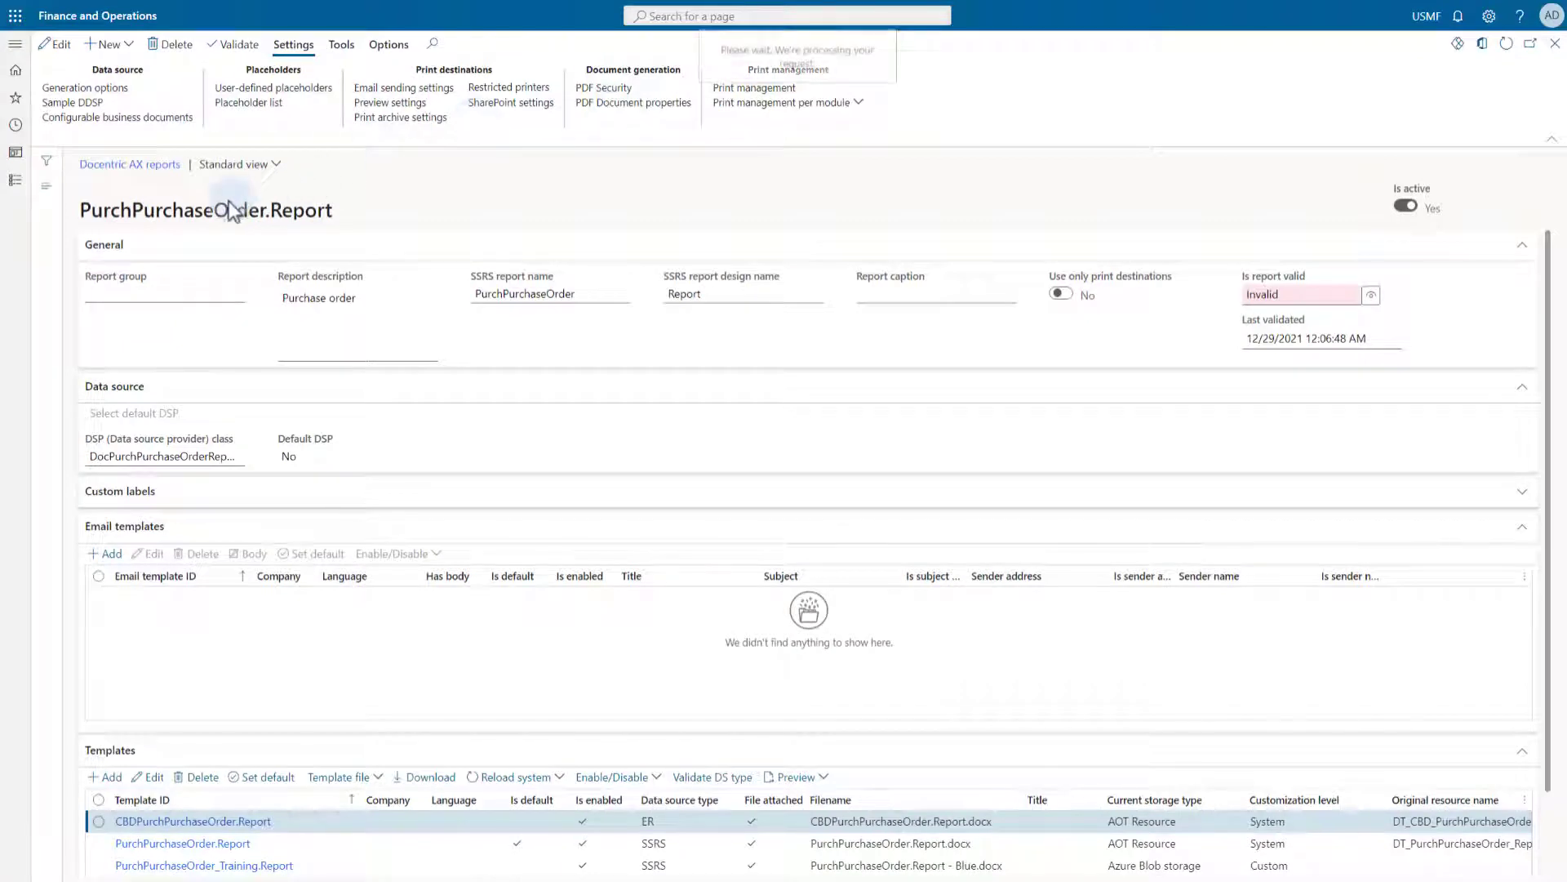
Open the full-size email body editor in the Docentric email print destination of the original purchase order's print management
click(750, 88)
click(101, 138)
click(169, 156)
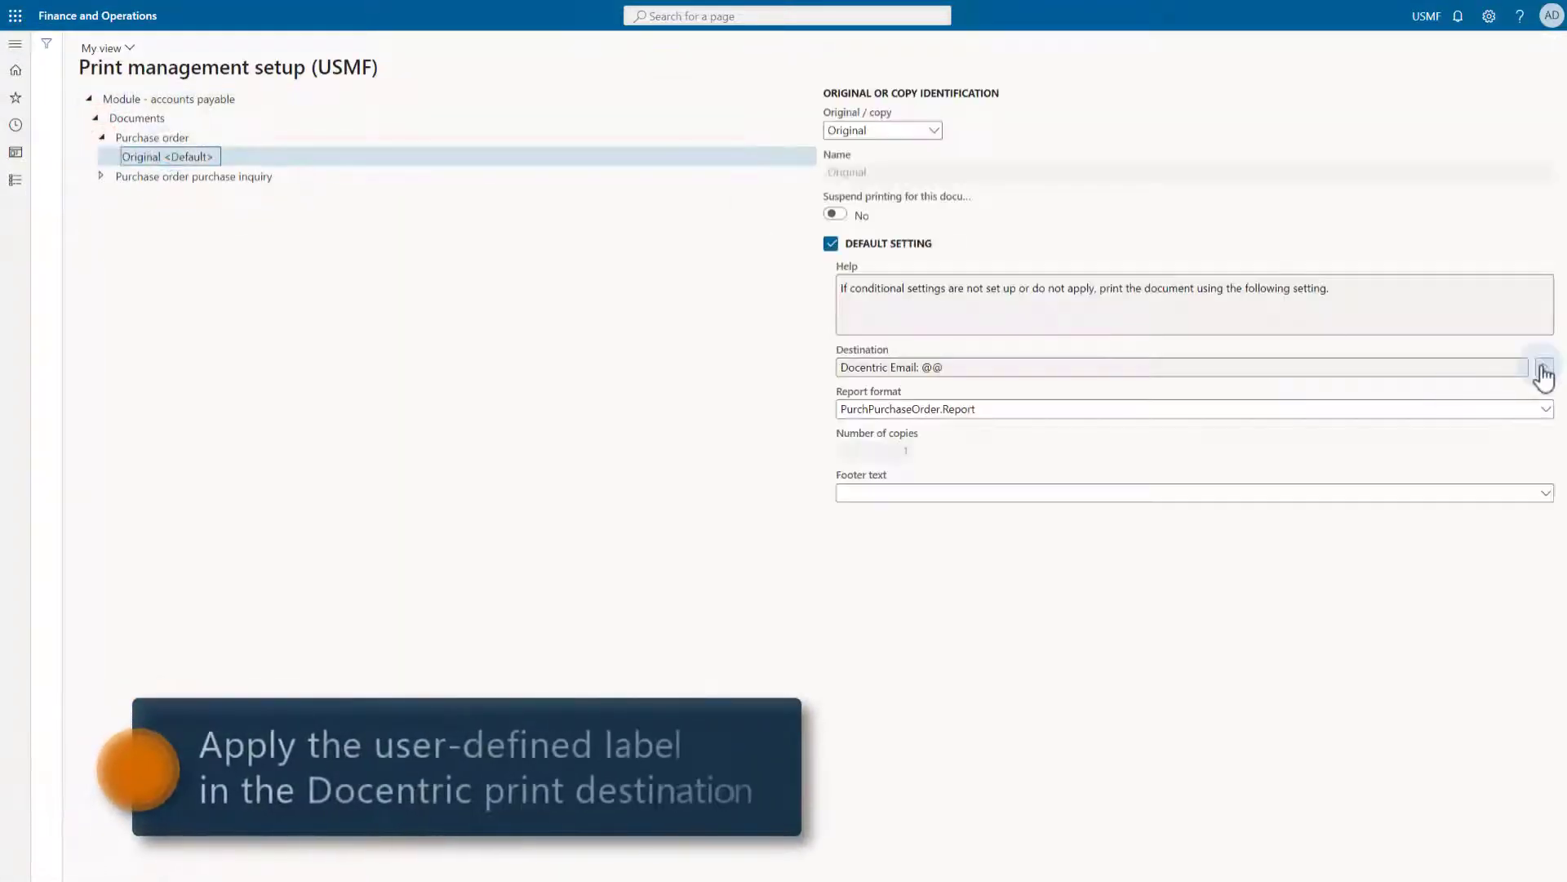
click(1545, 366)
click(1508, 414)
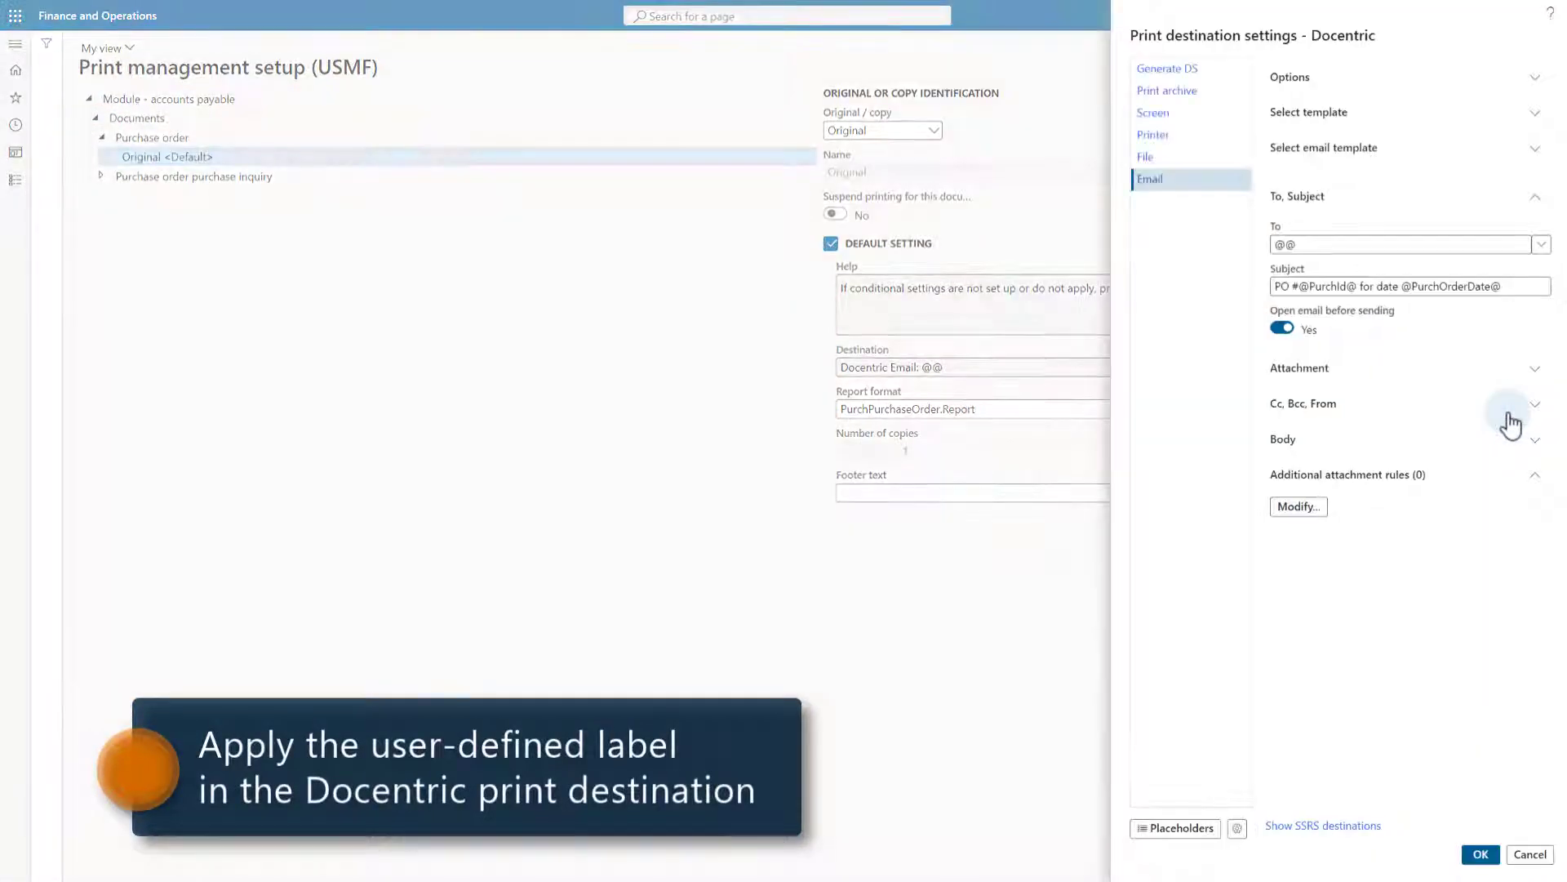
click(1288, 441)
click(1293, 484)
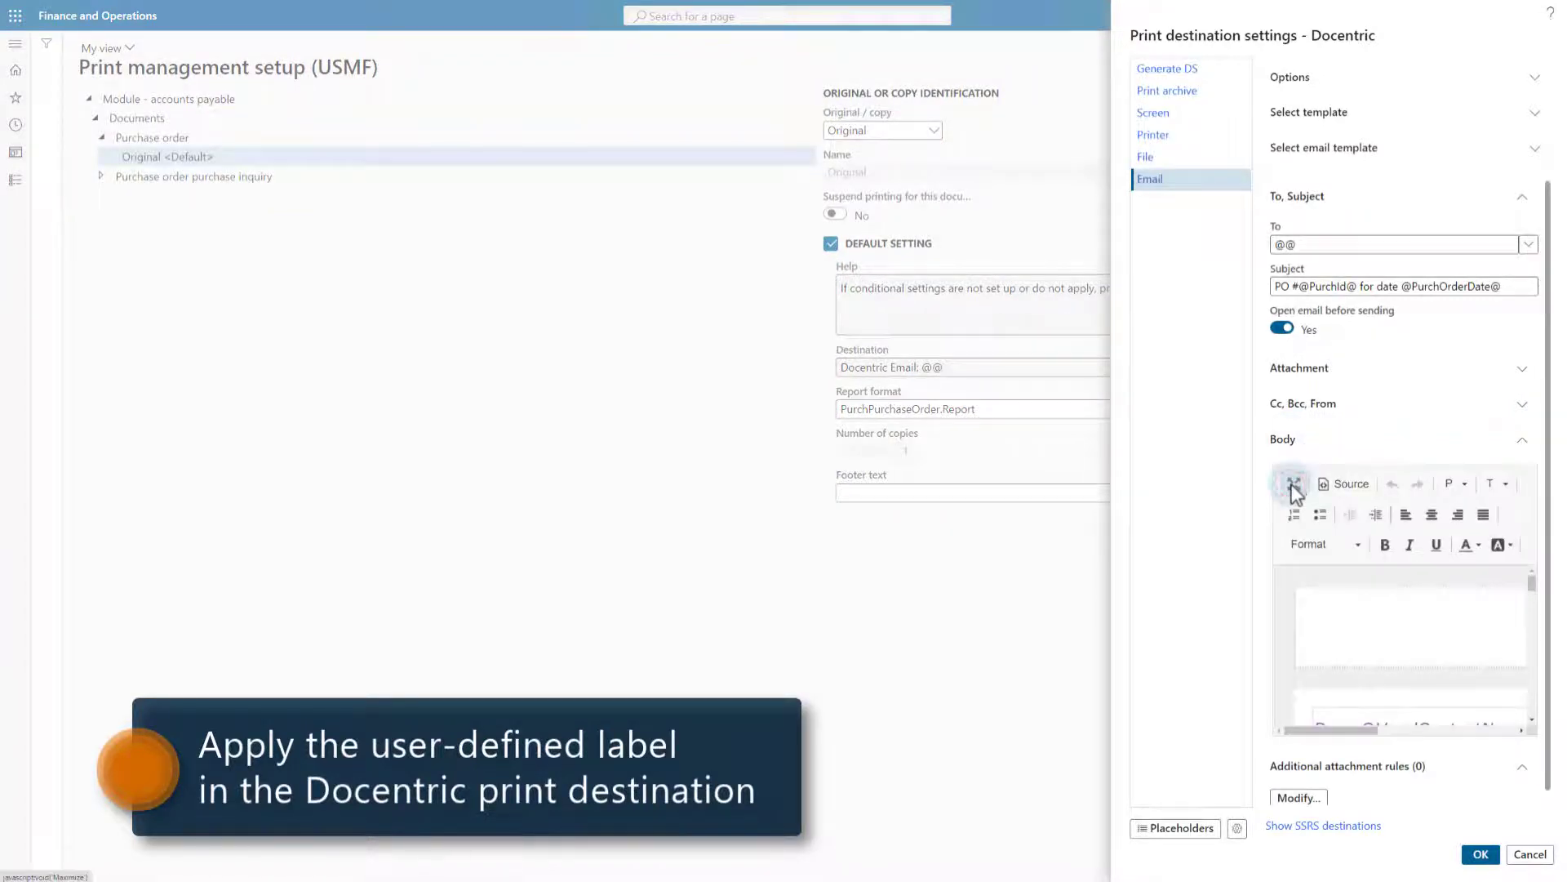
click(894, 383)
key(Return)
text(user-defi)
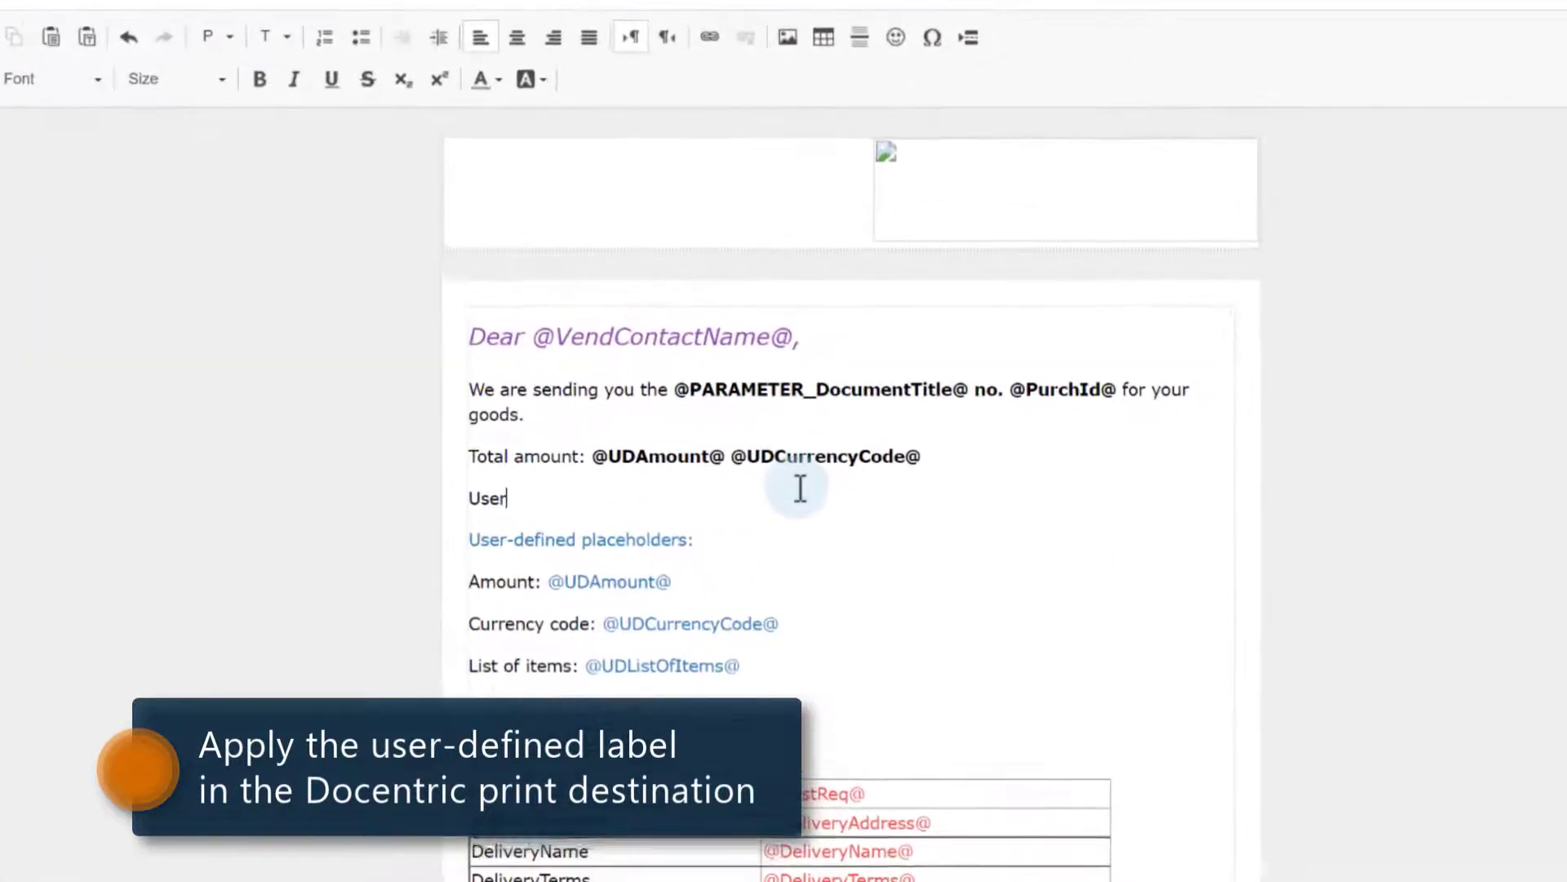
text(ned label:)
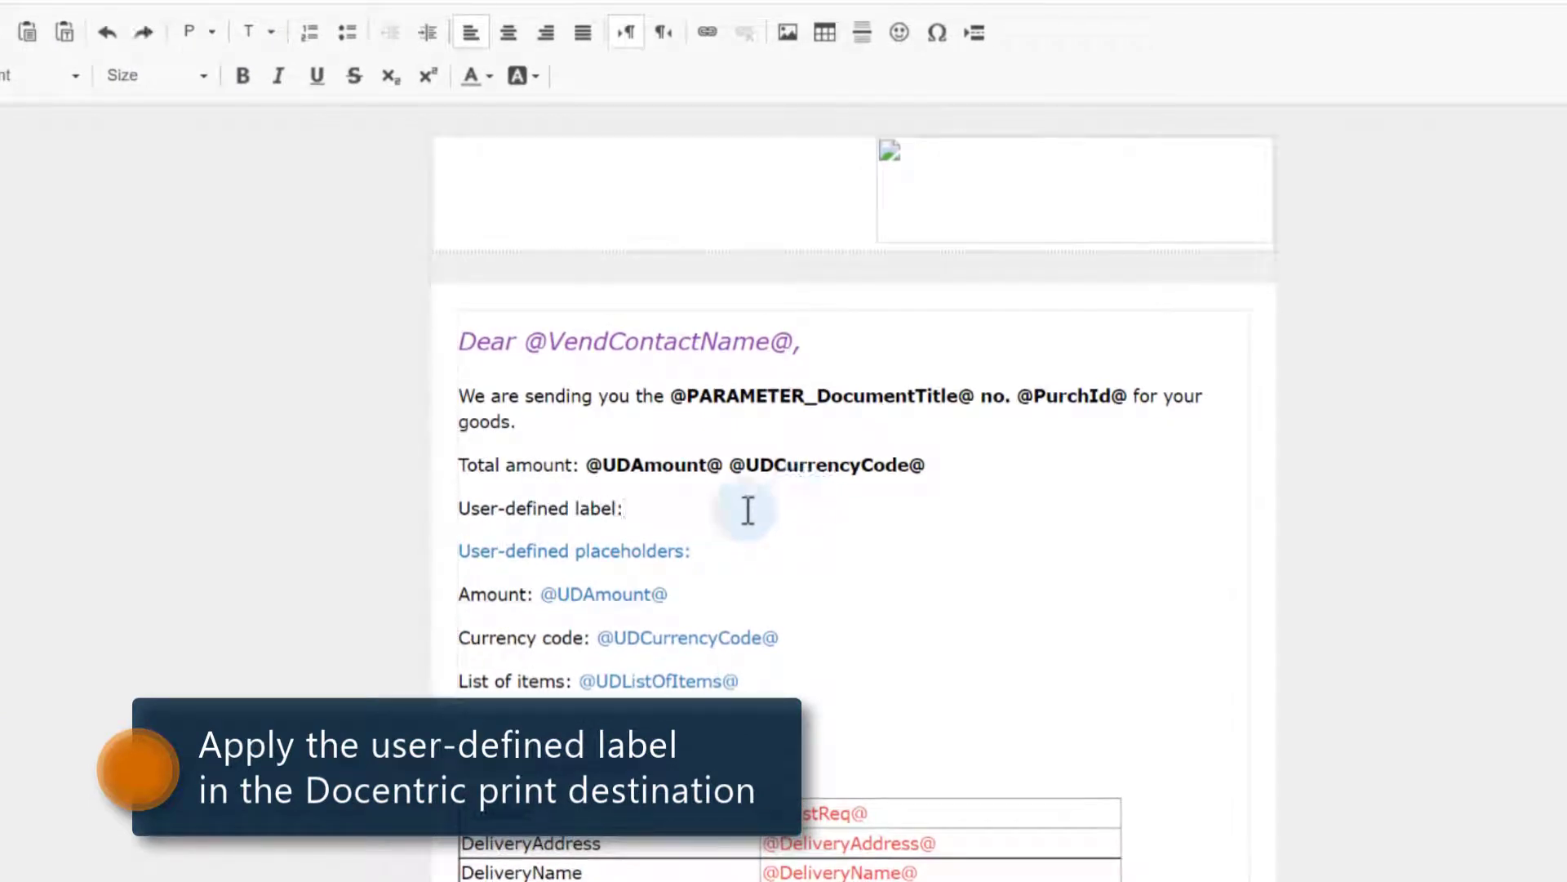
key(ctrl+v)
text(@)
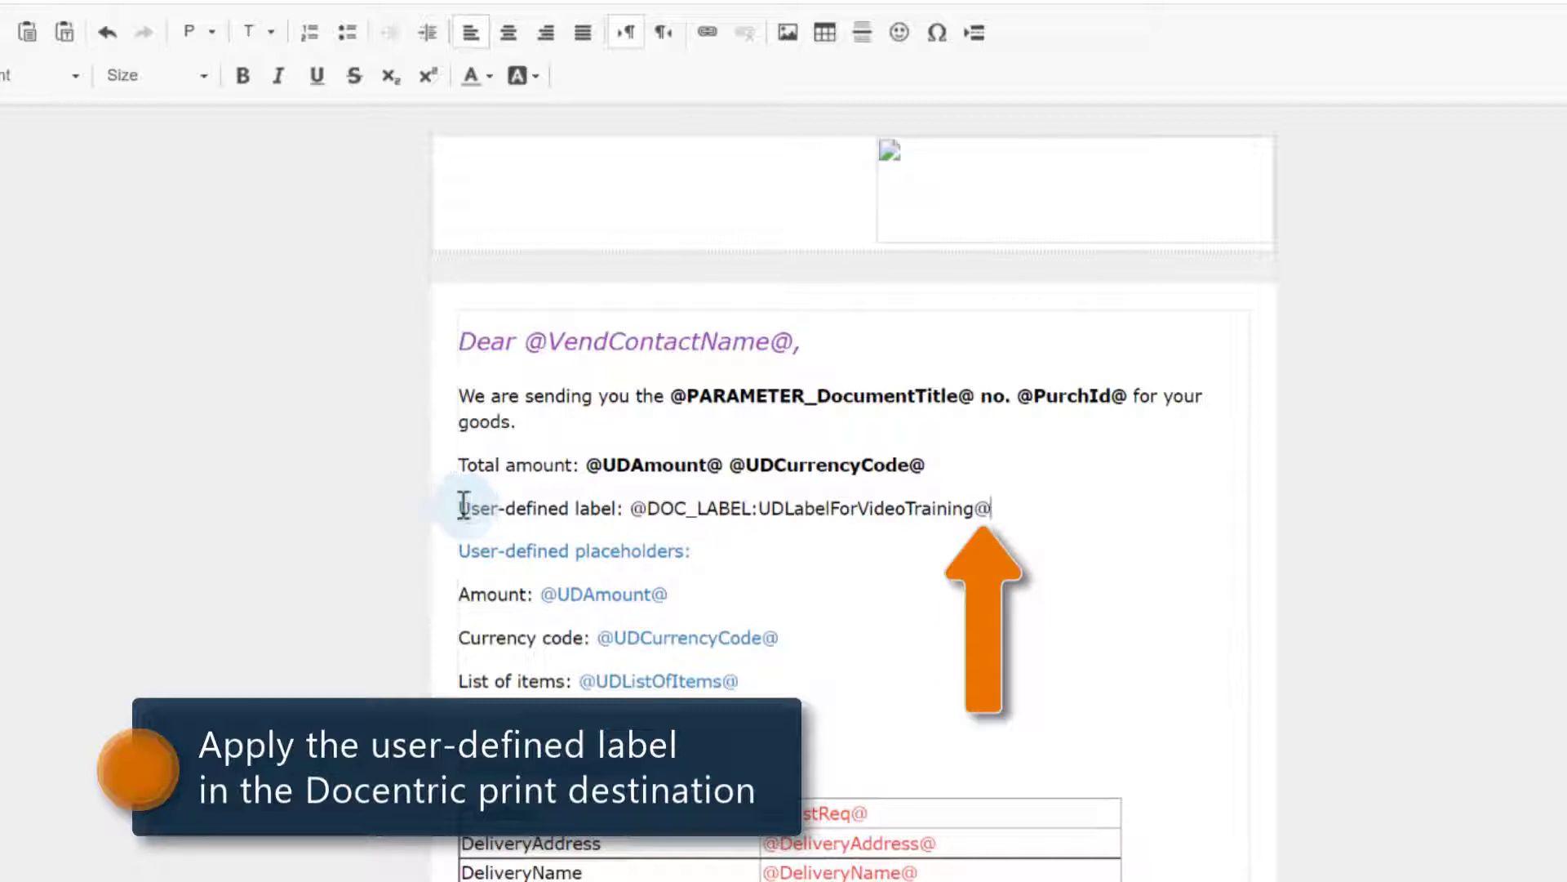
drag(459, 508, 991, 508)
click(488, 78)
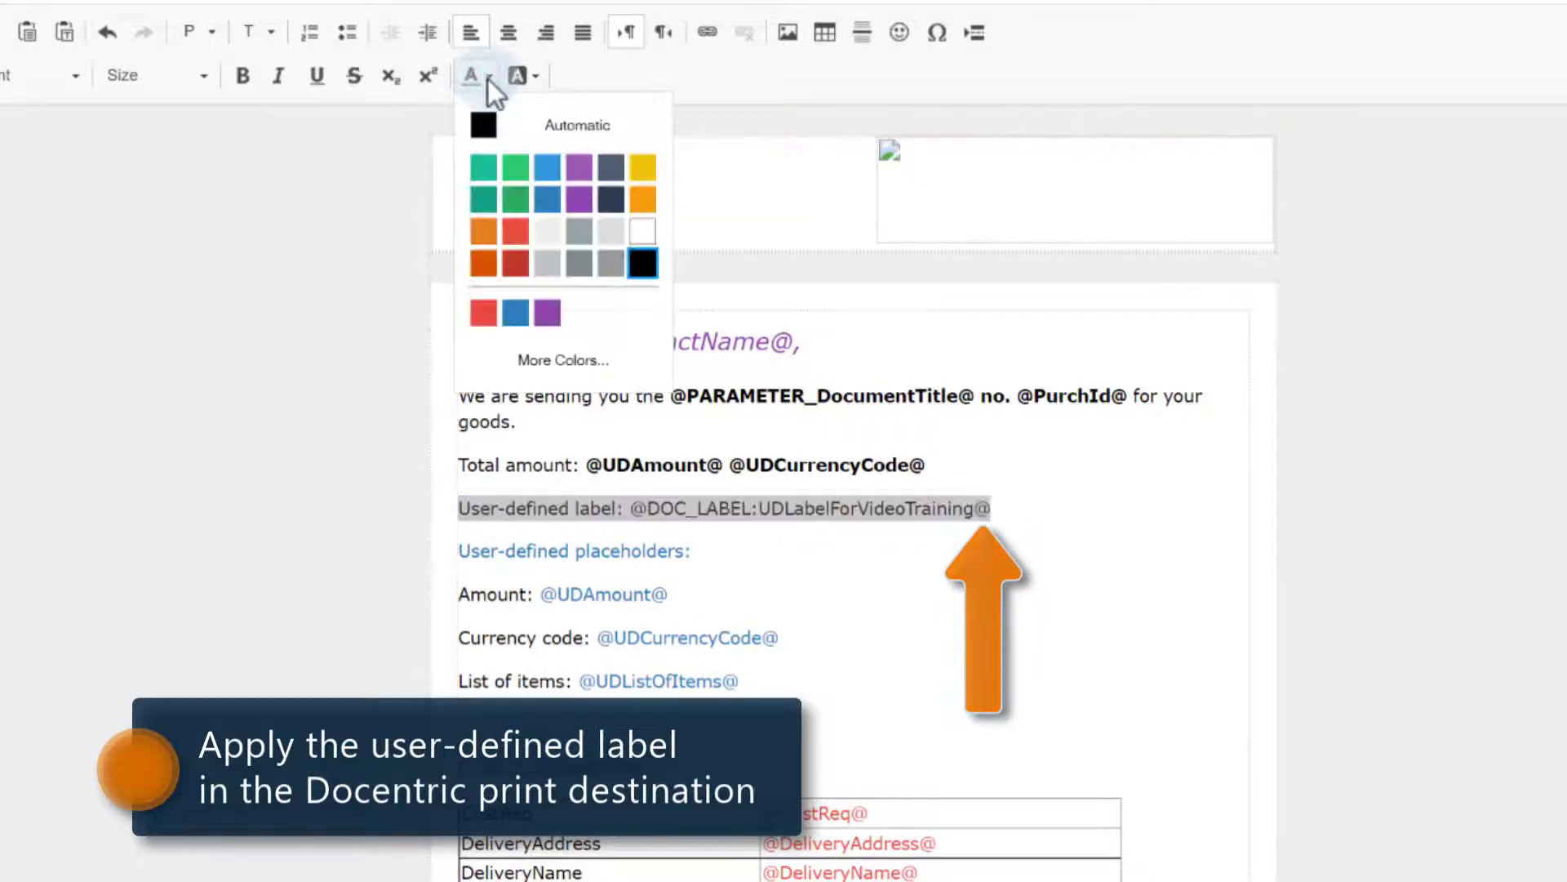
click(515, 199)
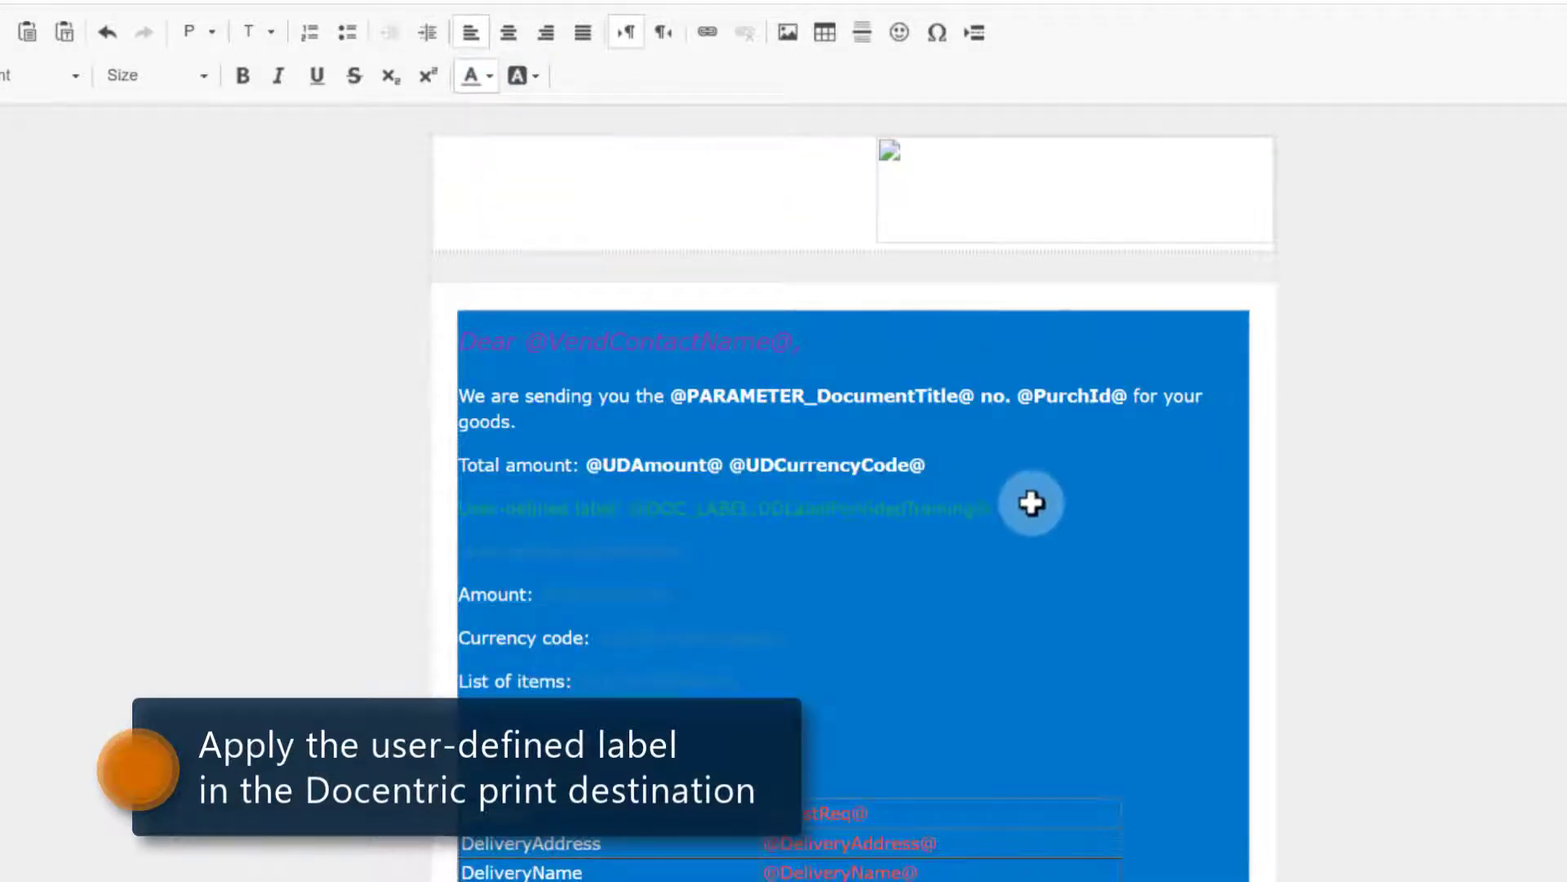
drag(1031, 503, 618, 503)
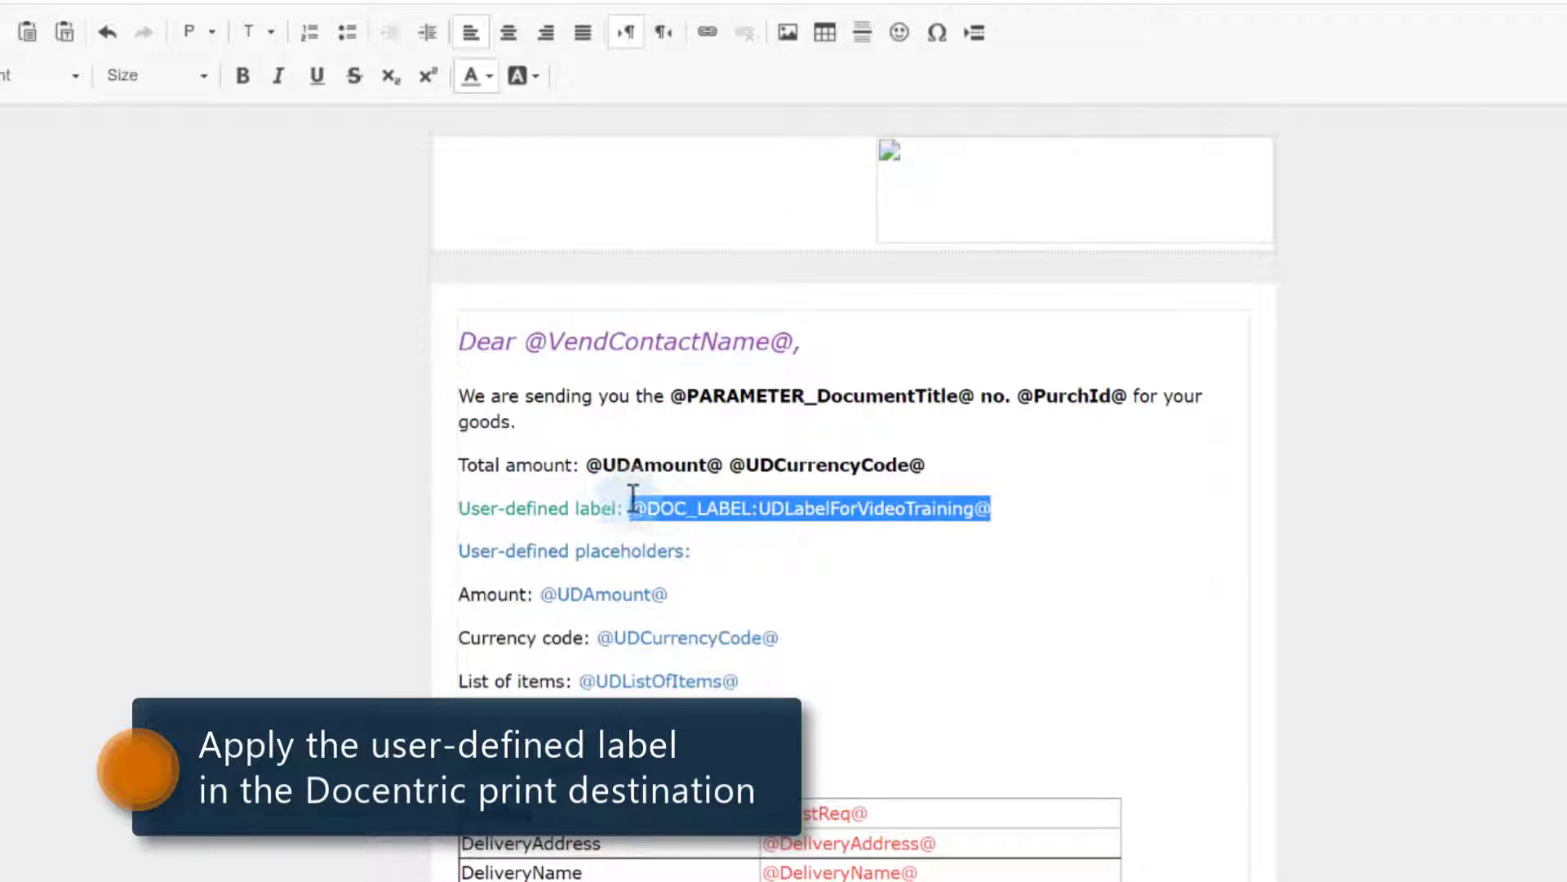
click(242, 75)
click(947, 464)
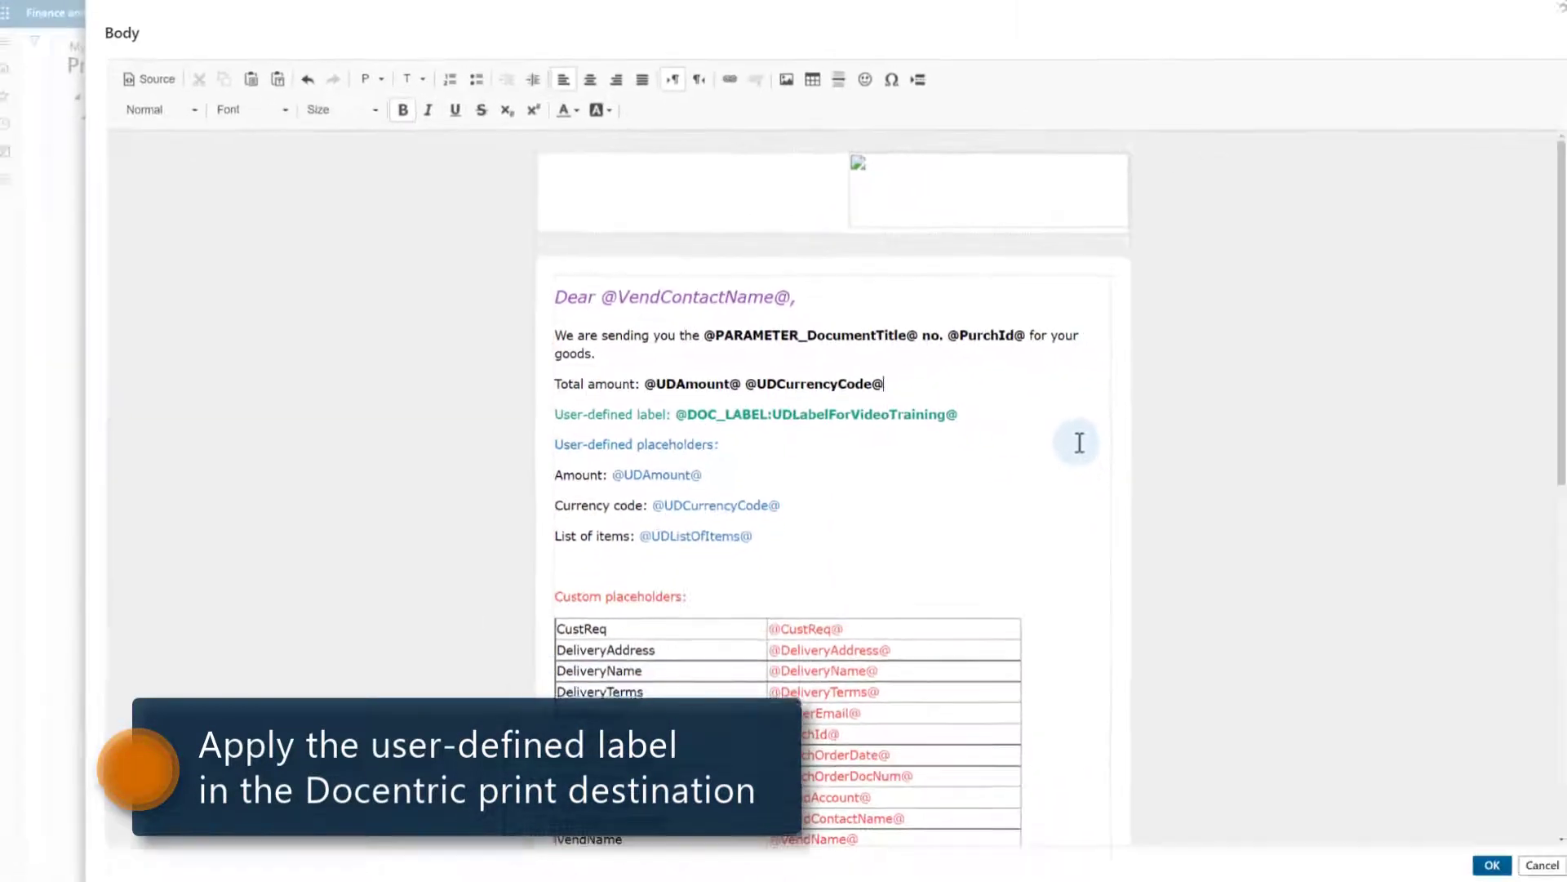
Save the email body and the print destination settings, and leave the print management setup
click(1481, 855)
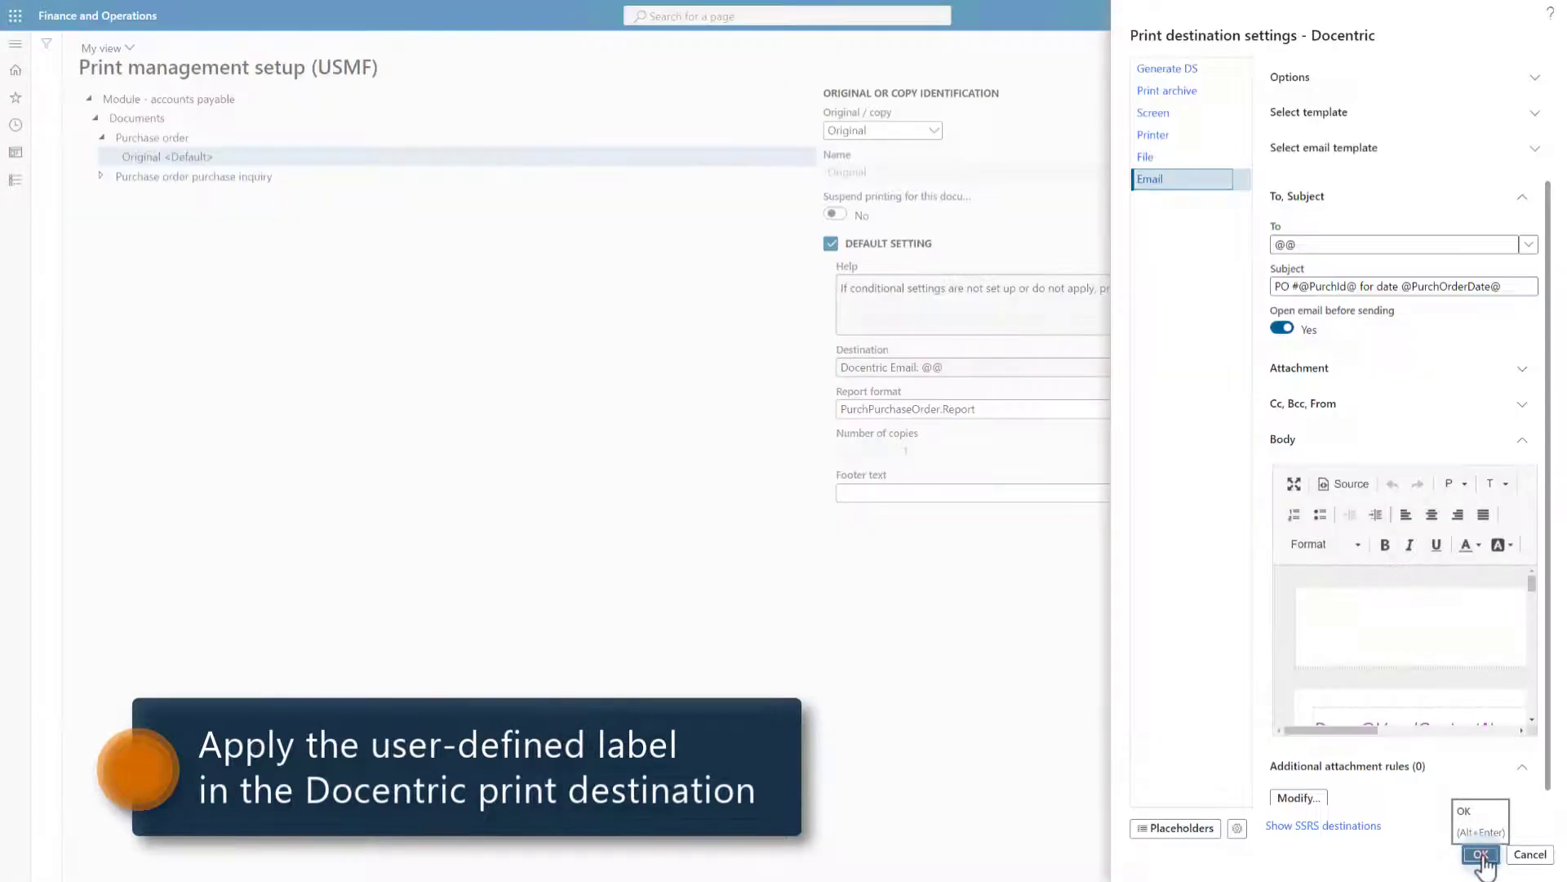
click(1481, 855)
click(238, 137)
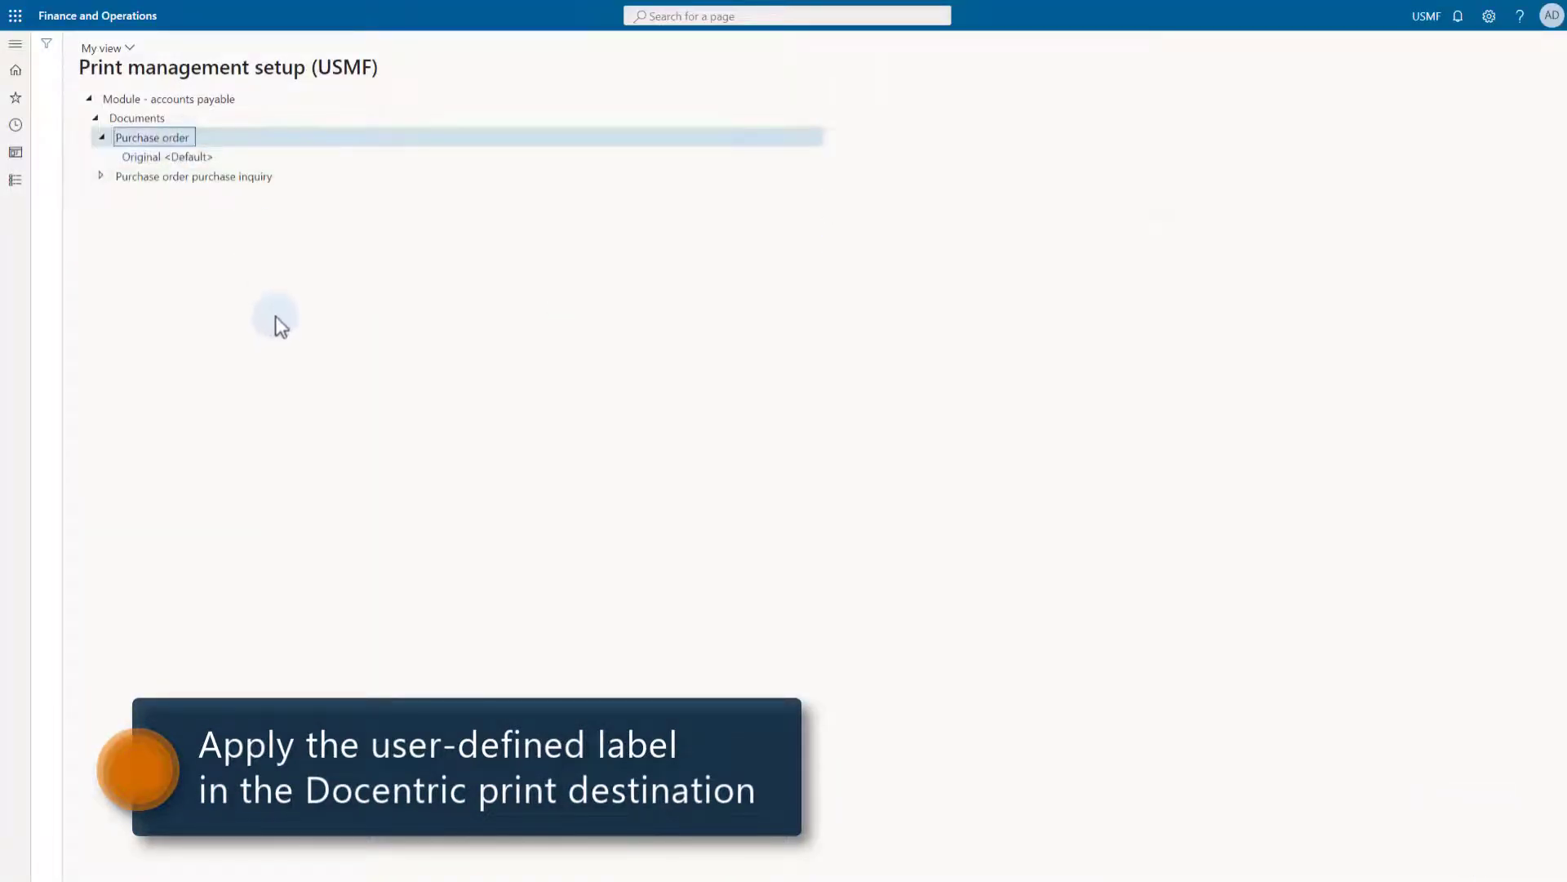
key(Escape)
Print the purchase order confirmations dated 4/15/2017 (36,000.00 USD) and 7/23/2020 (175.00 CAD) using print management
click(92, 212)
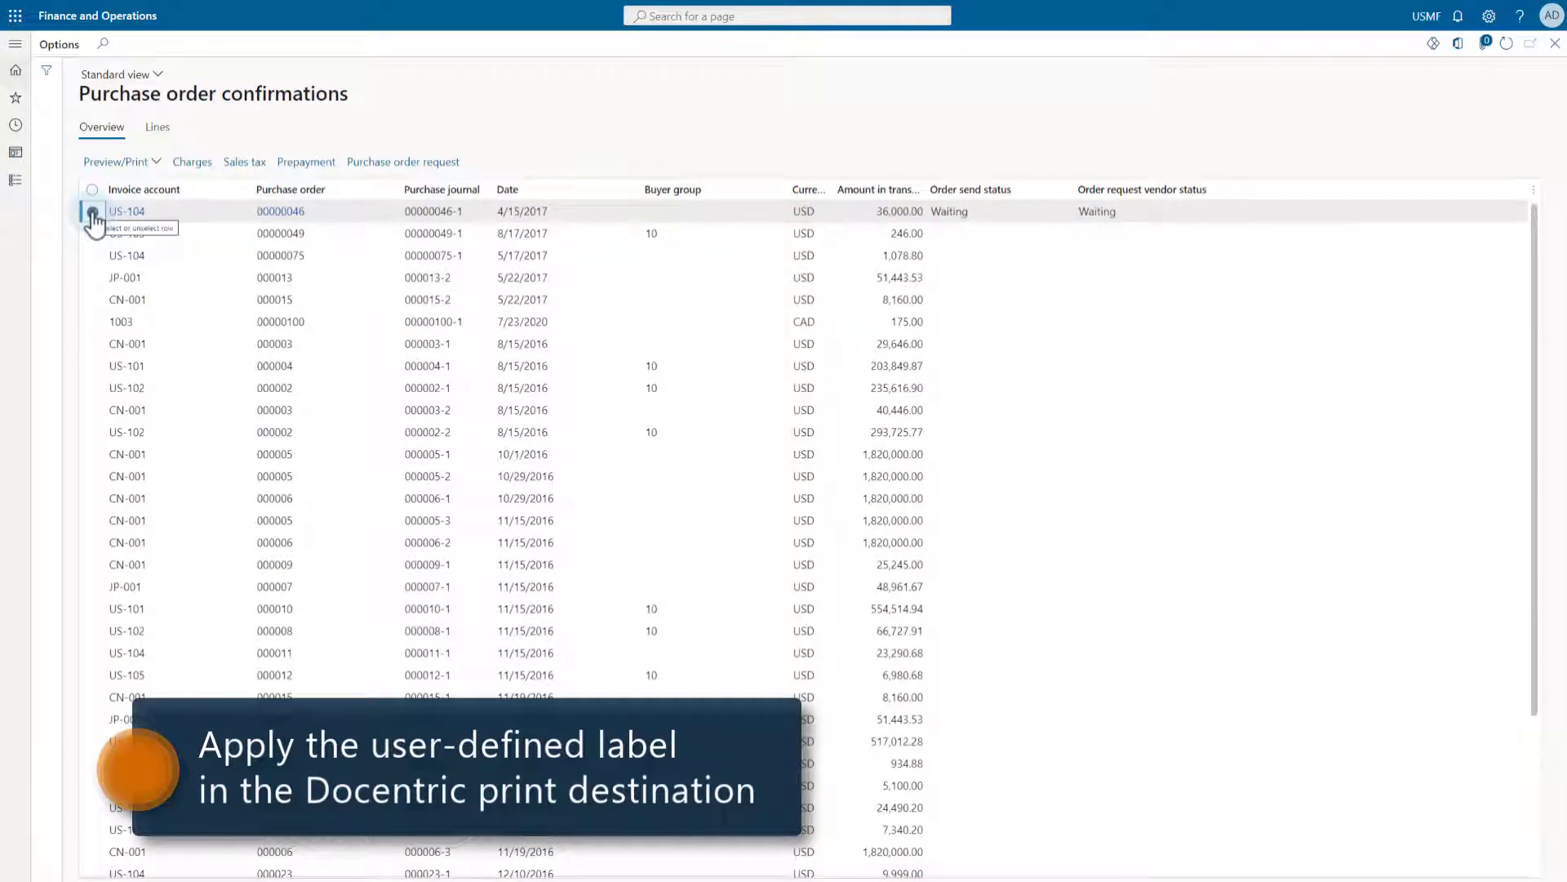
click(92, 322)
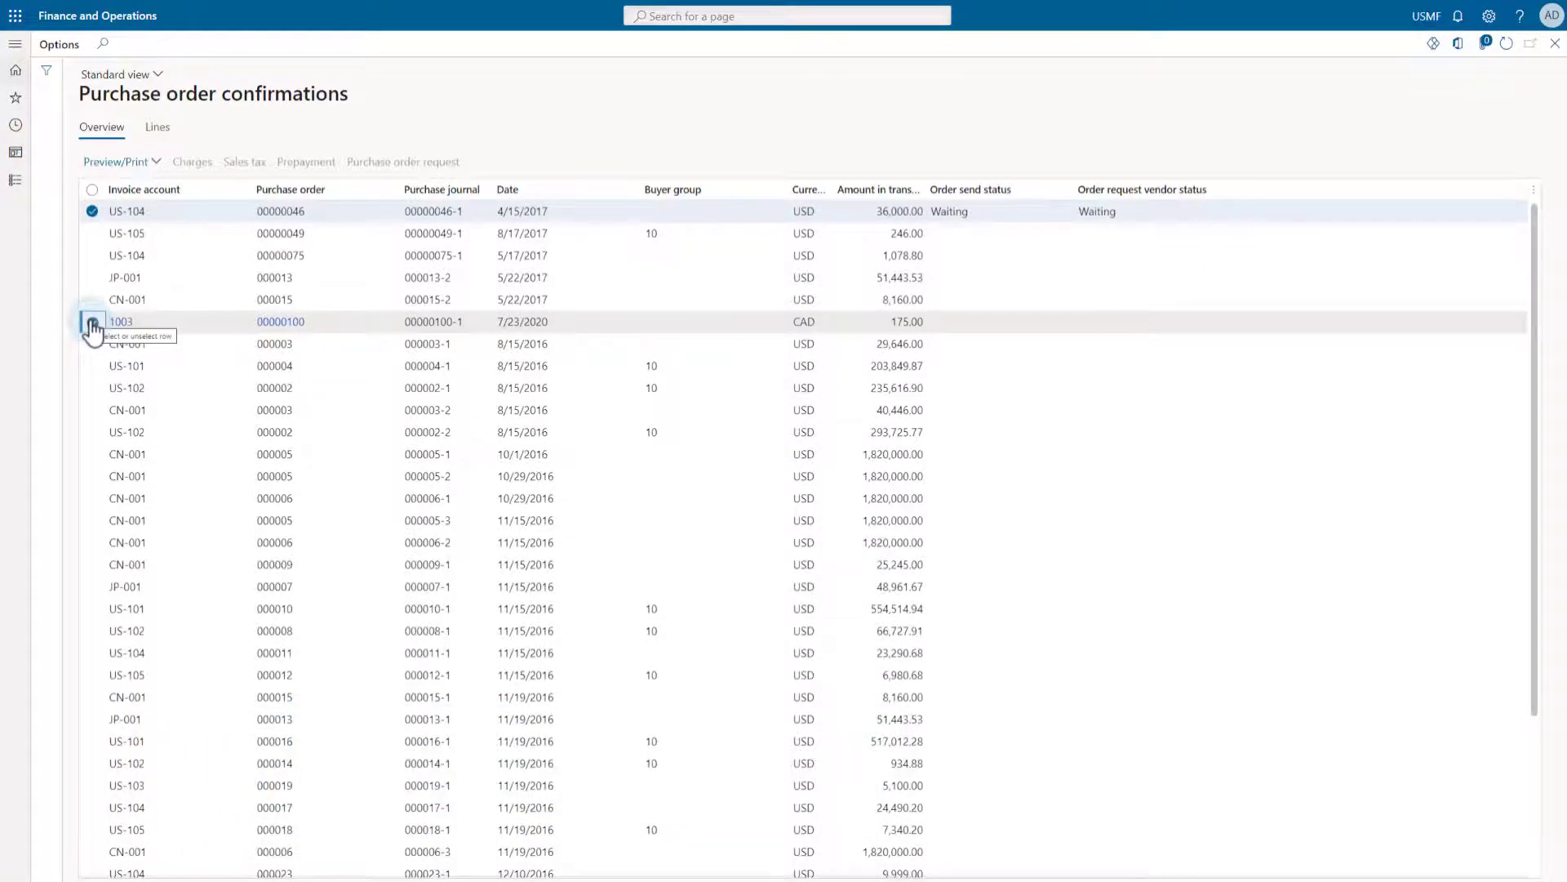
click(153, 163)
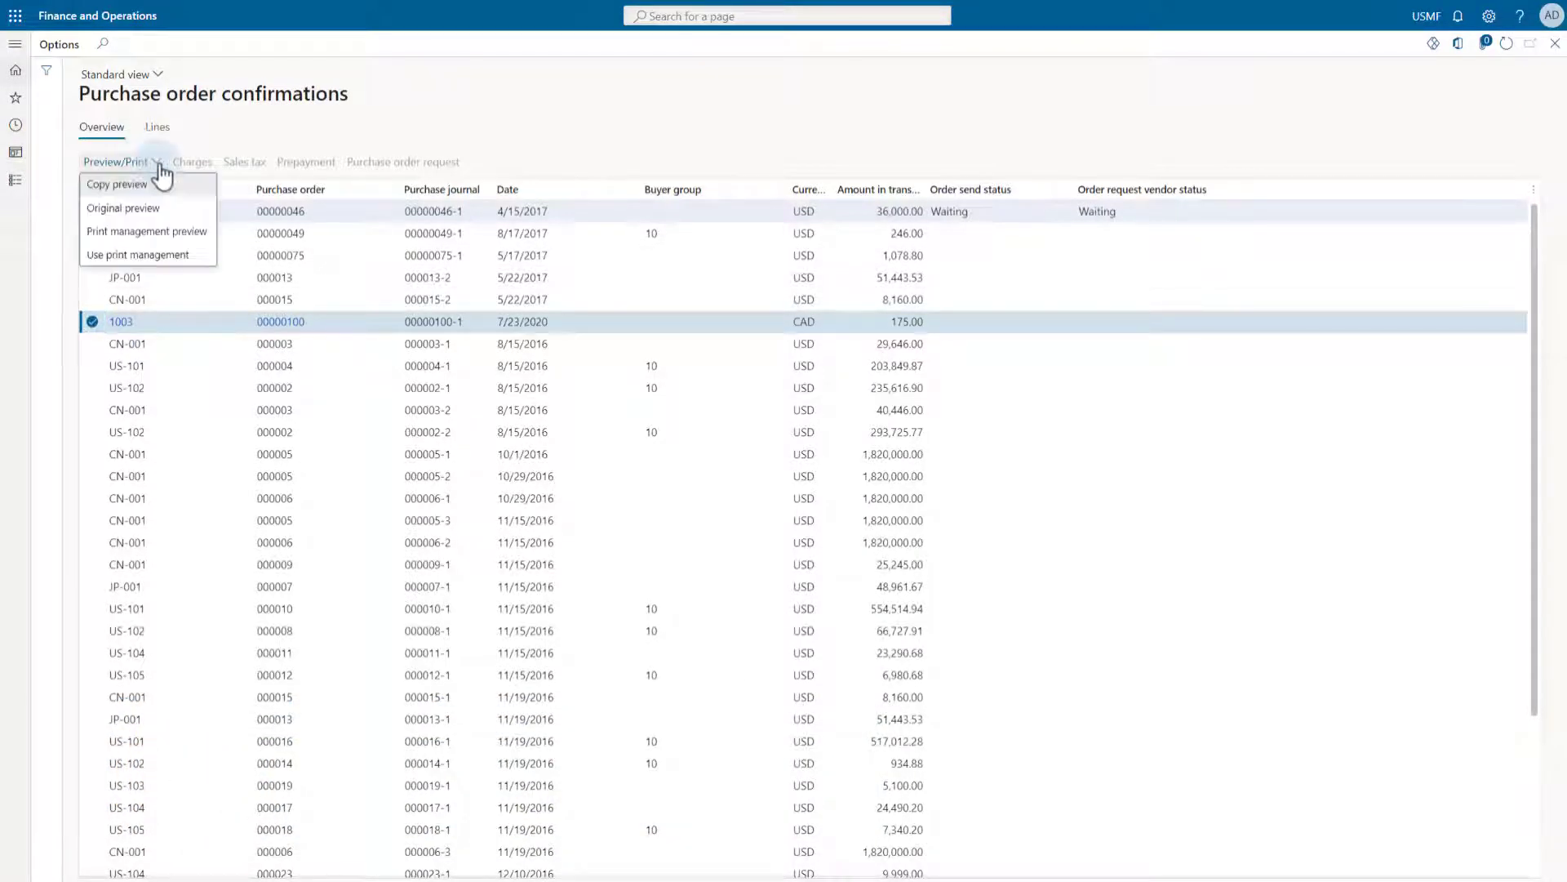
click(143, 258)
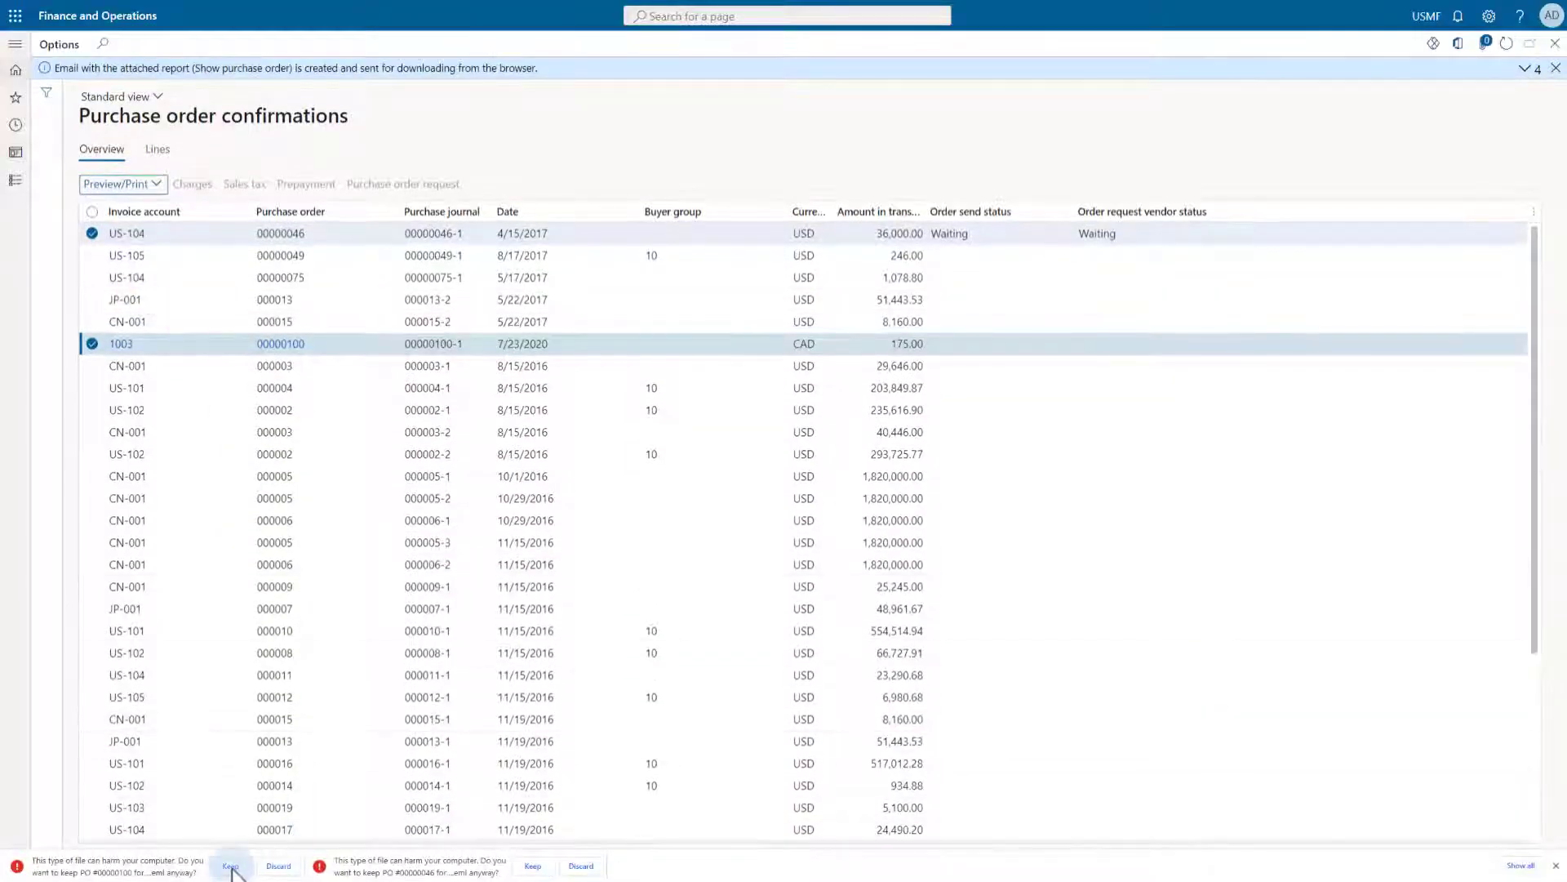
Keep both downloaded purchase order email files and show them in the Downloads folder
click(231, 867)
click(373, 866)
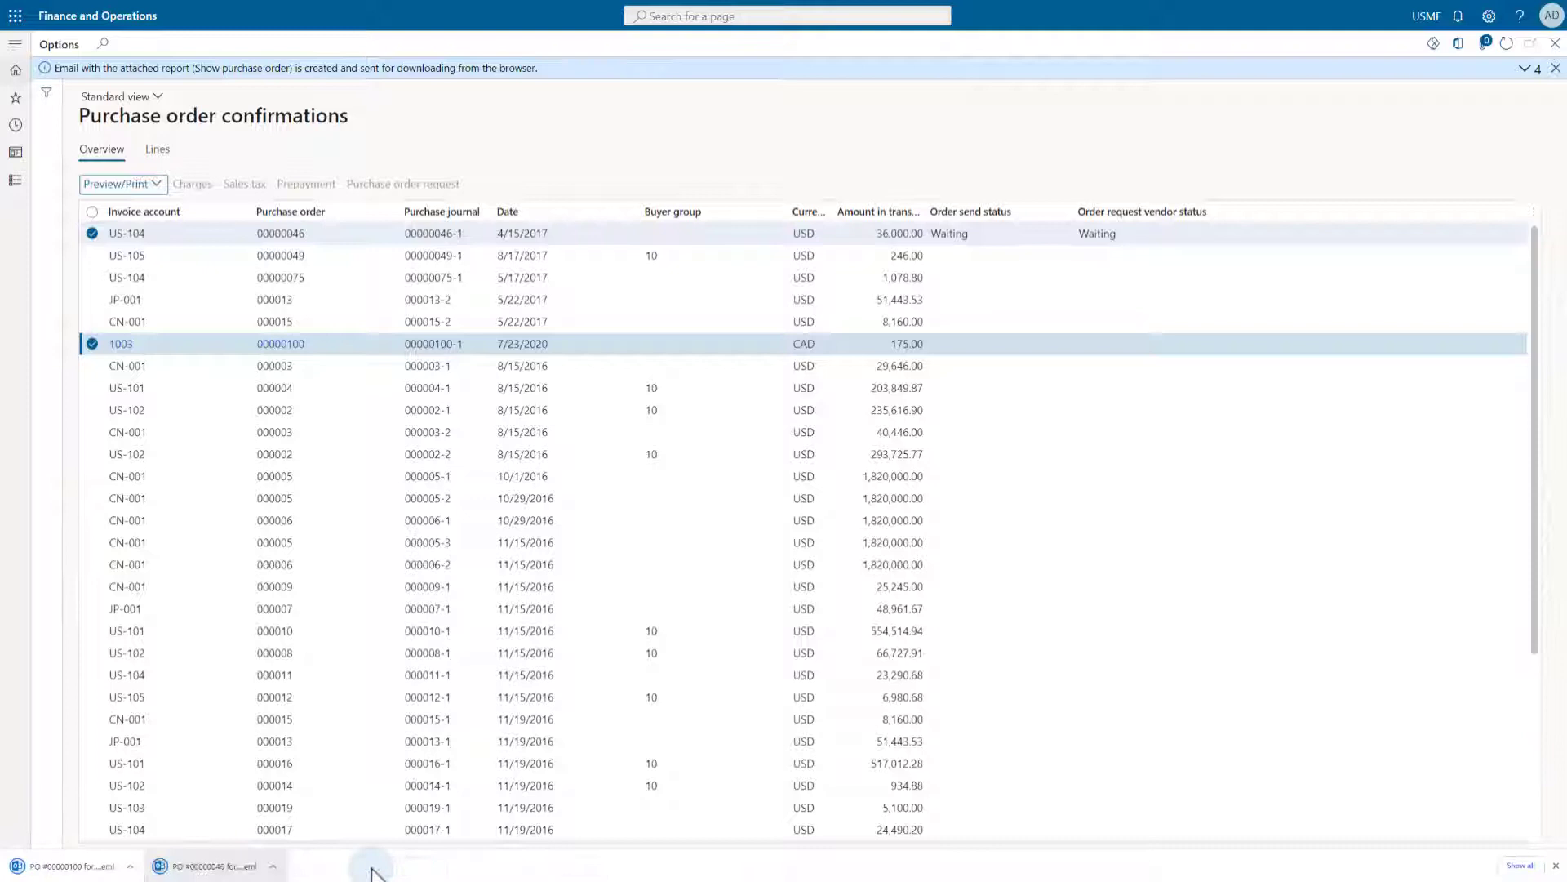
click(129, 866)
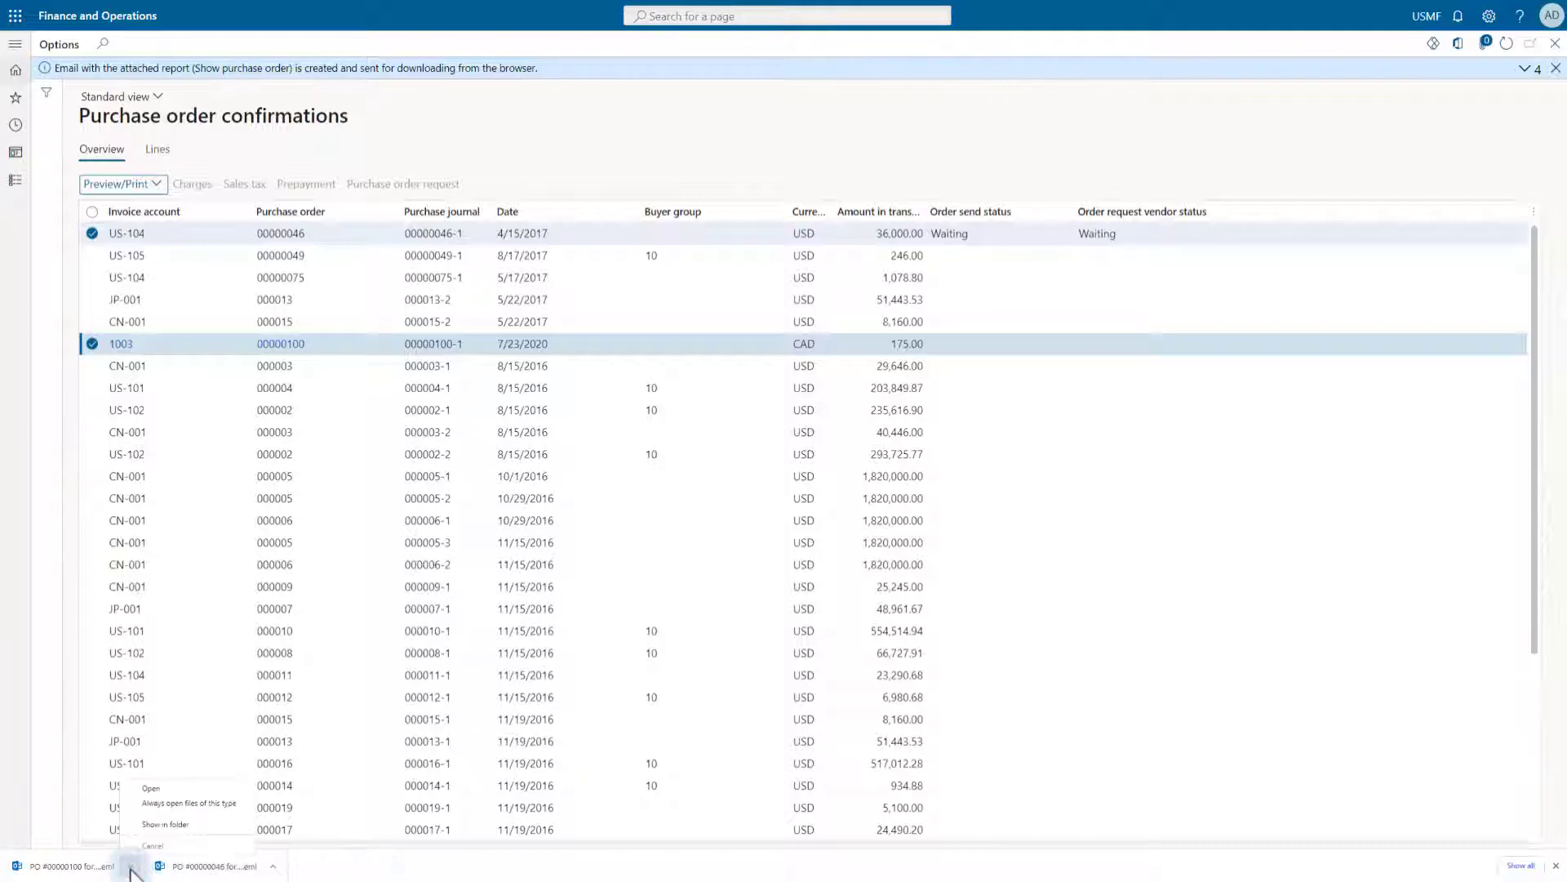
click(163, 823)
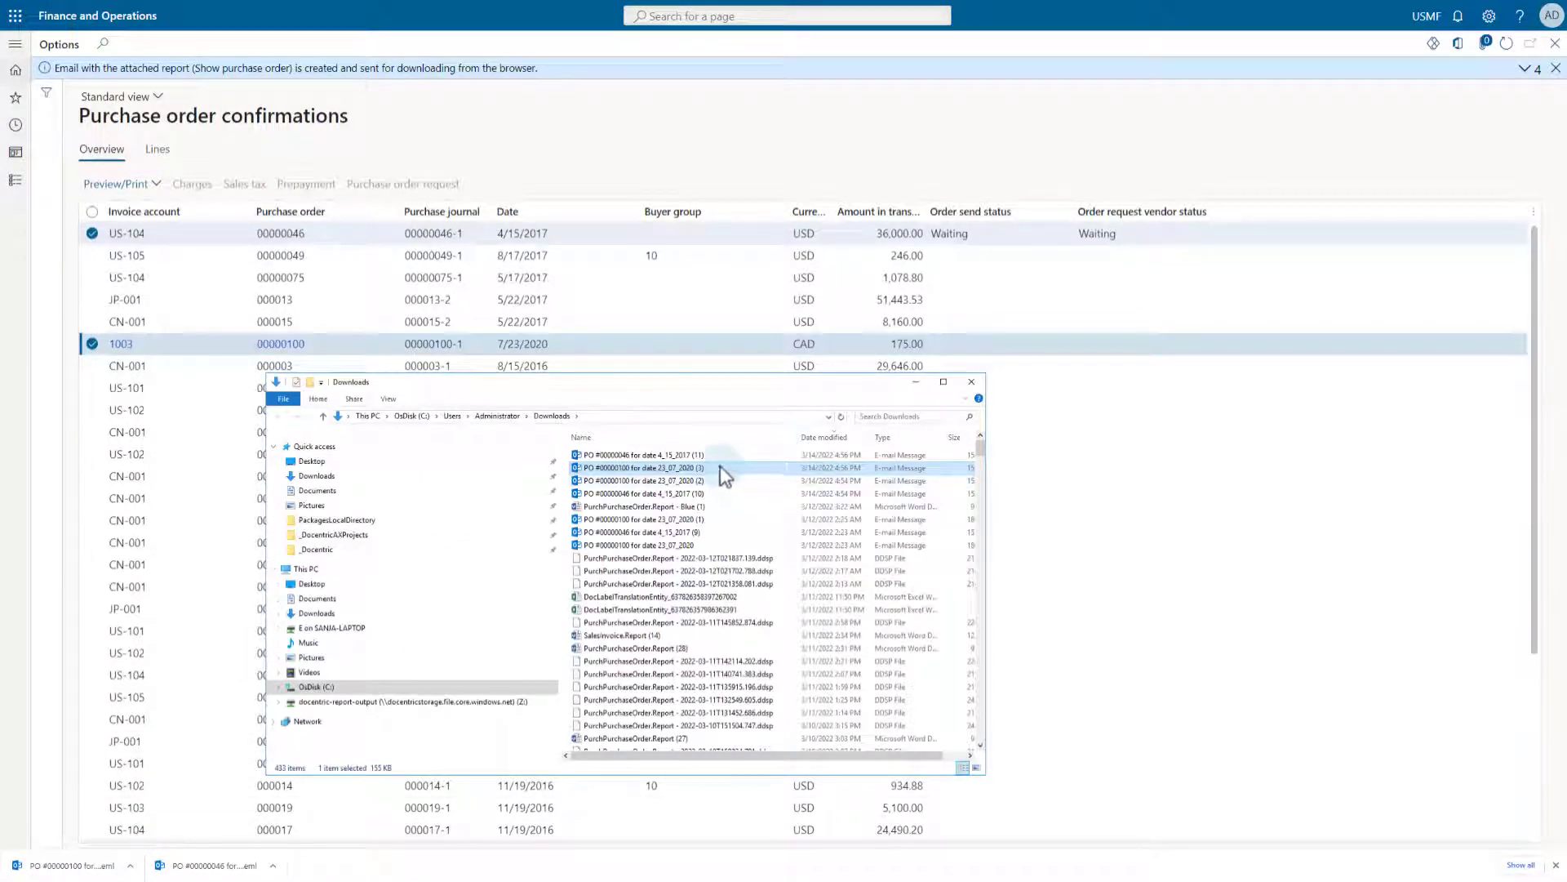
Open the two generated purchase order emails in Outlook and place them side by side to compare the label translations
double_click(722, 467)
click(611, 381)
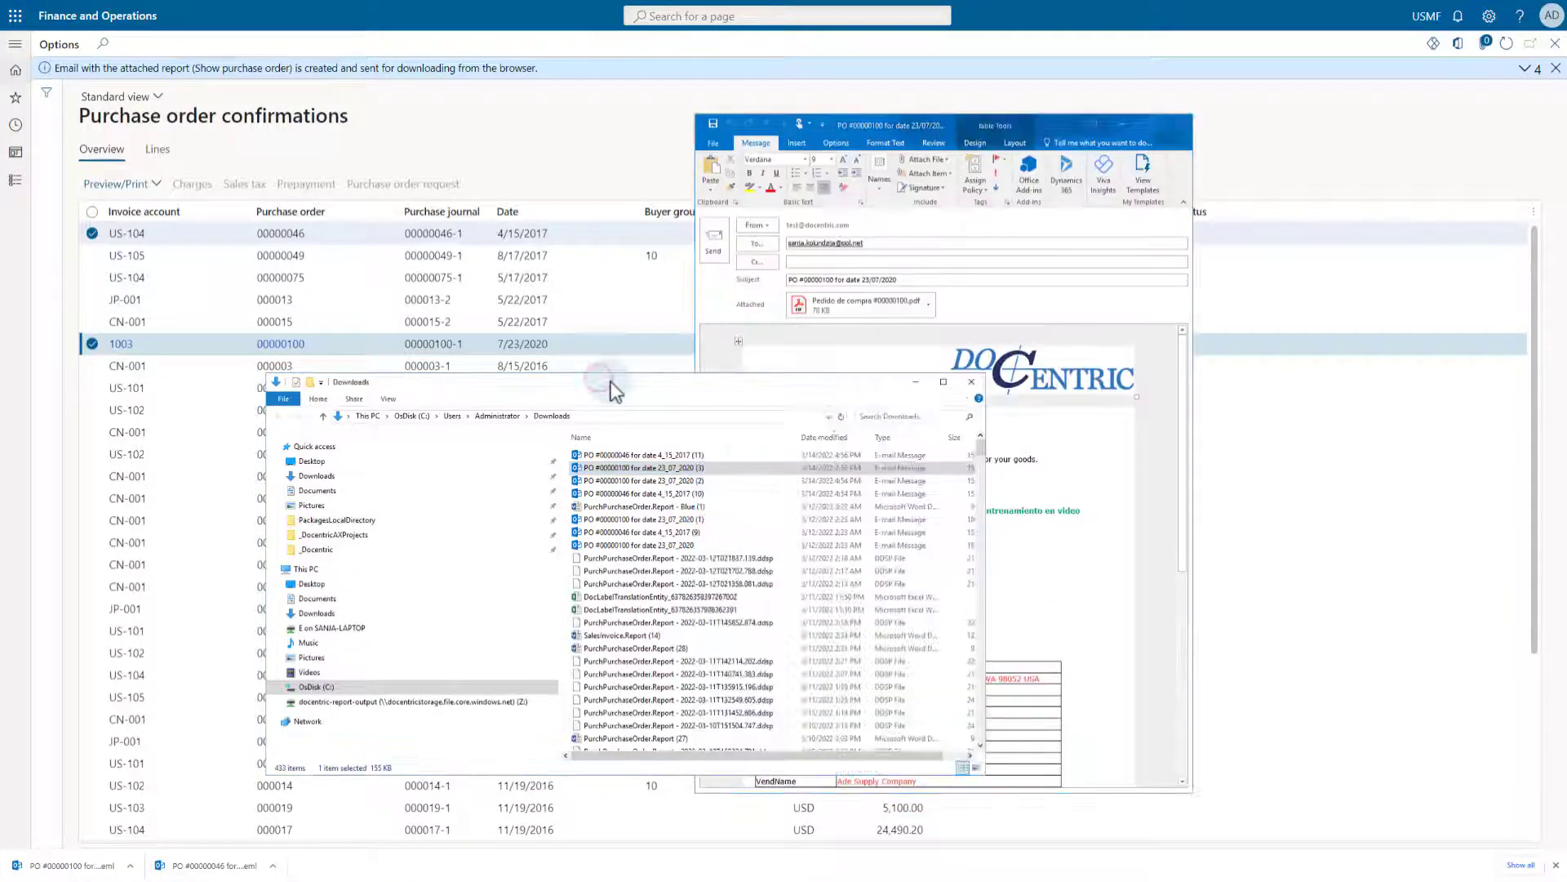
click(644, 455)
click(660, 380)
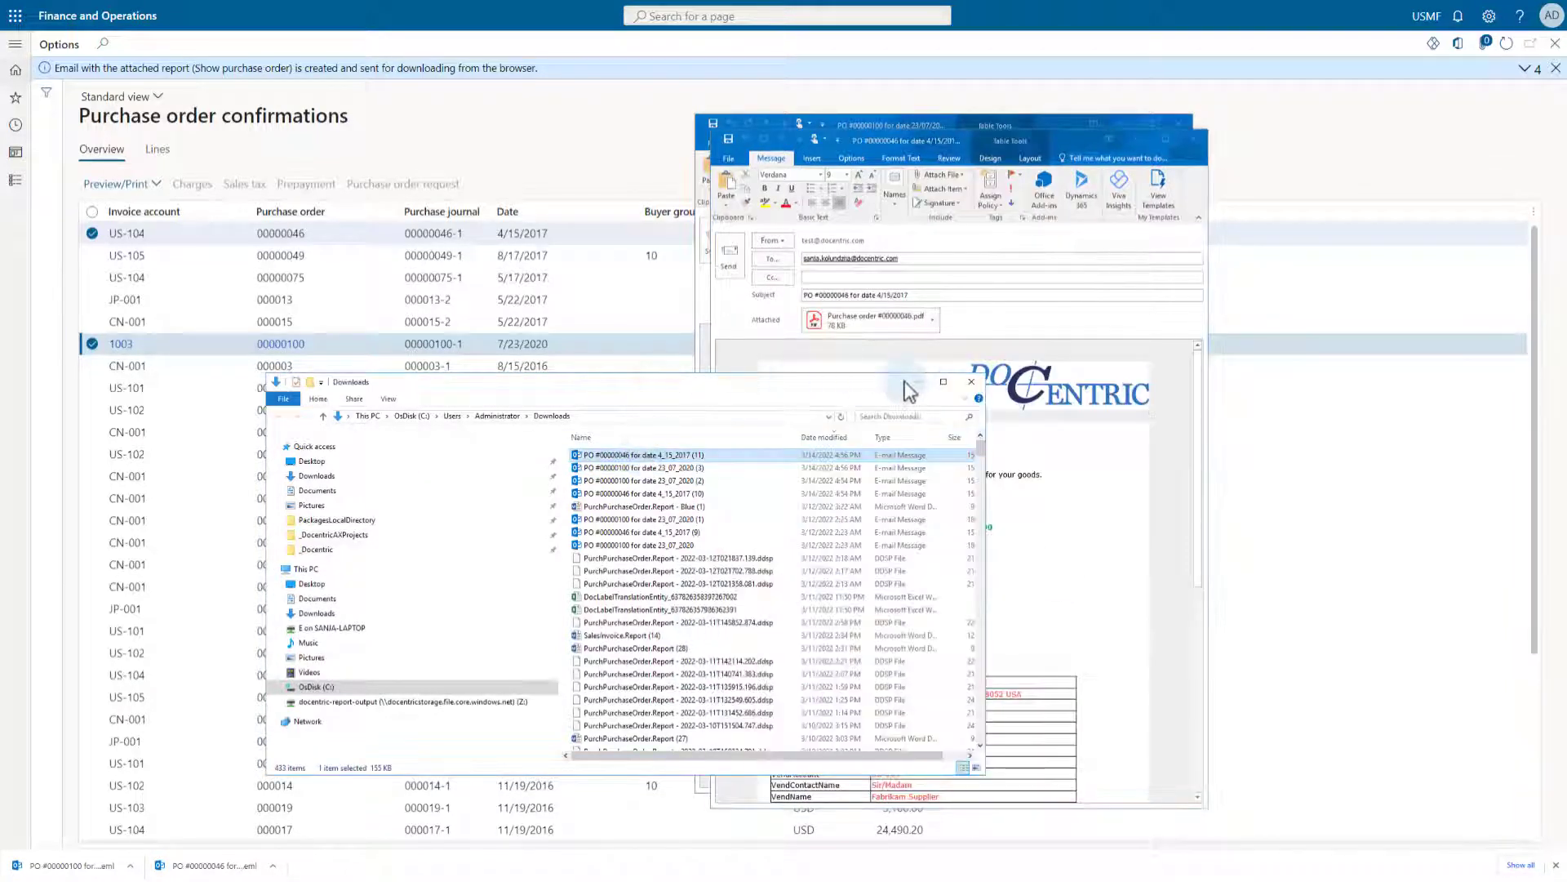
drag(894, 155, 1022, 173)
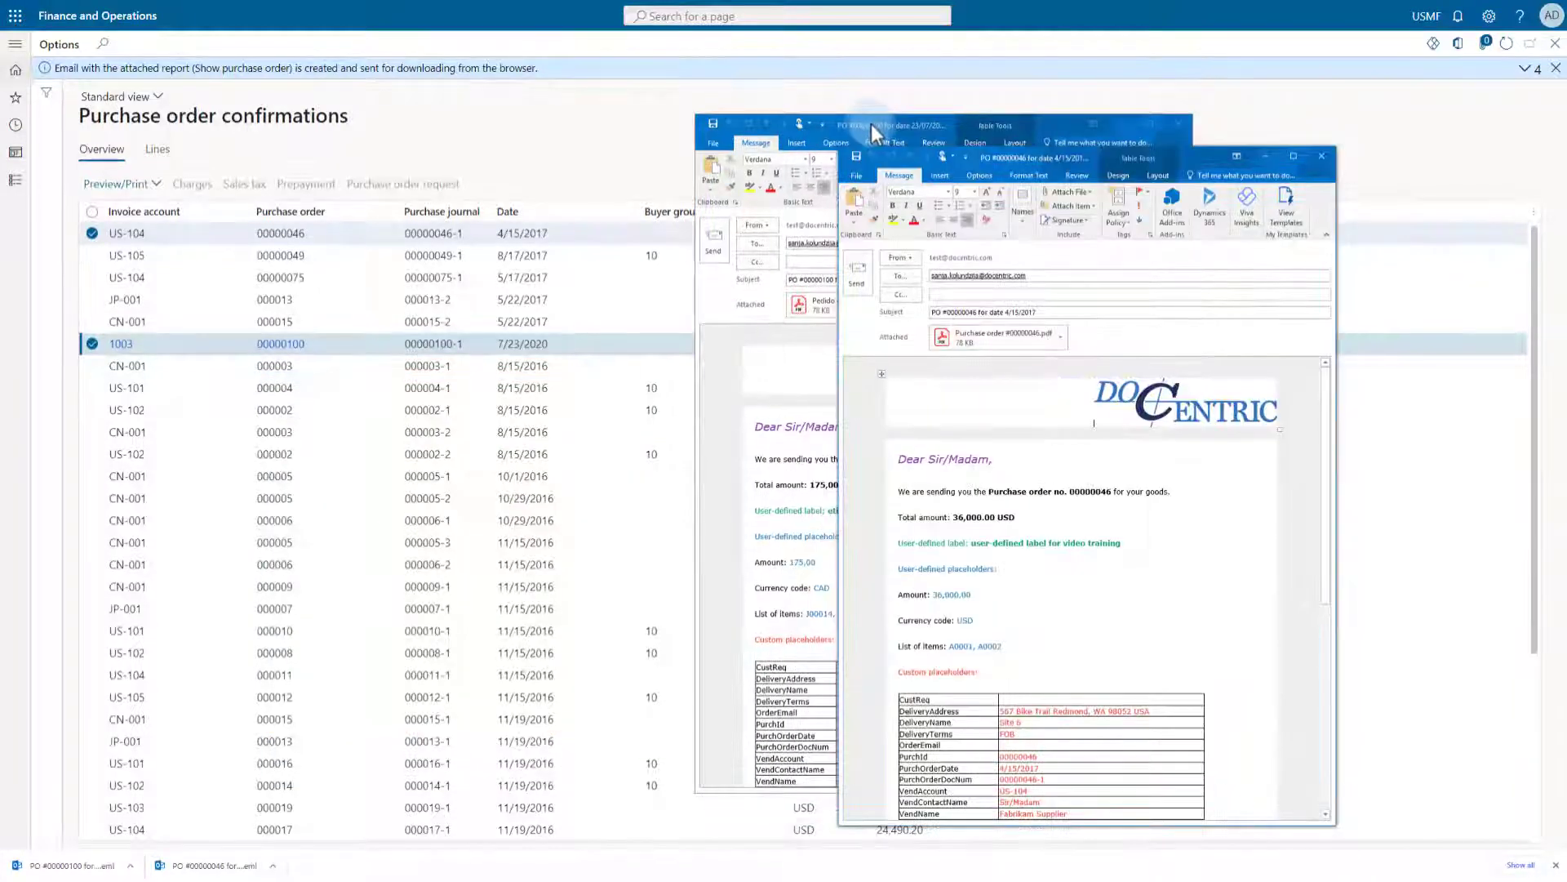
drag(868, 122, 566, 148)
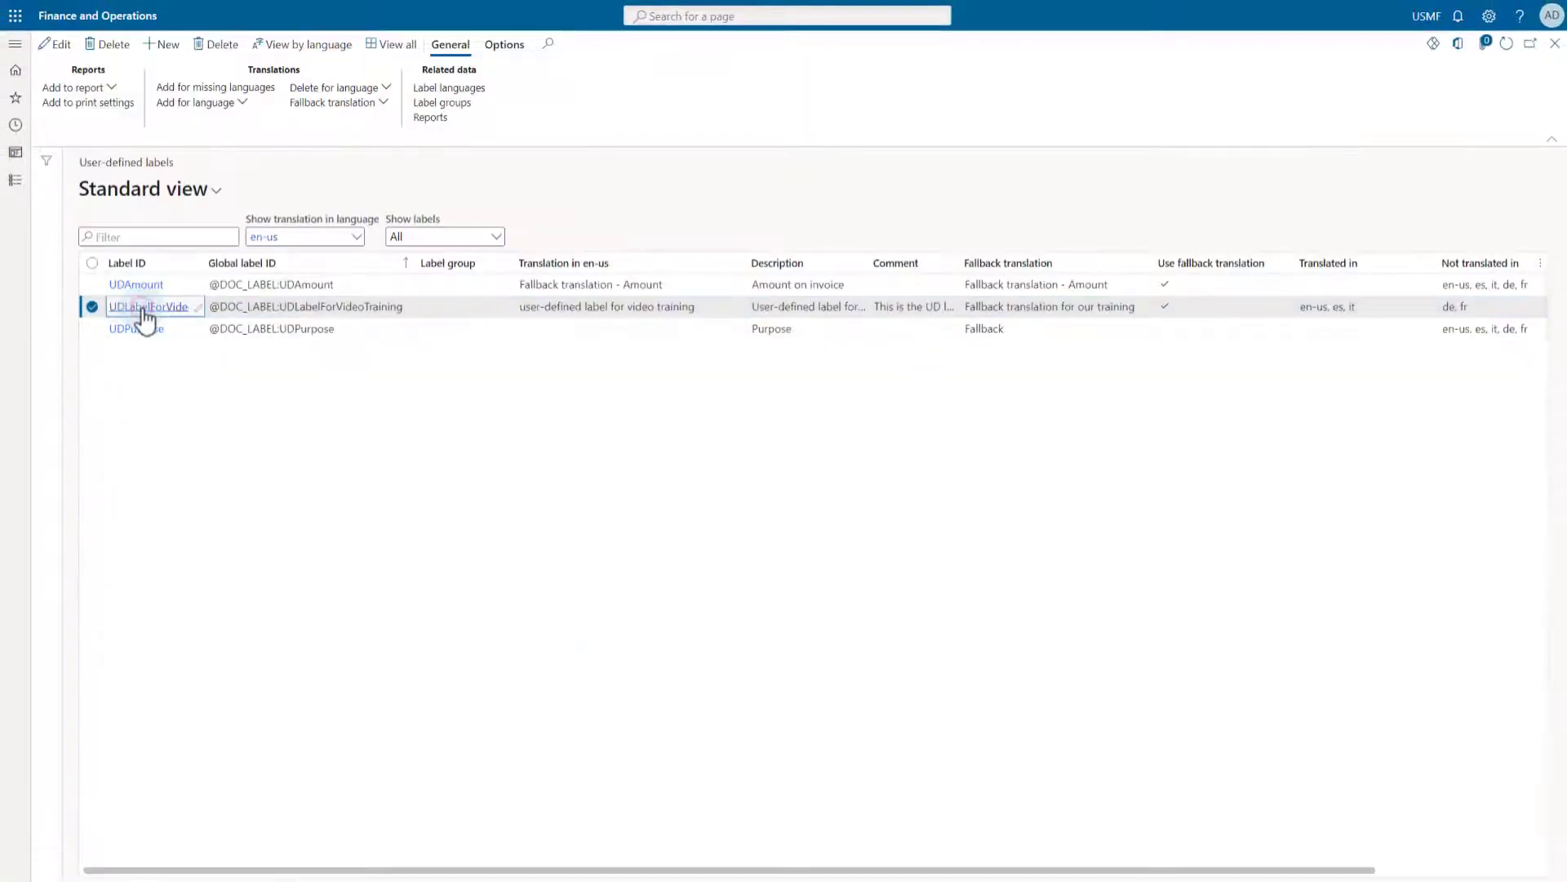
Change the en-us translation of UDLabelForVideoTraining to "user-defined label for video training MODIFIED"
click(145, 308)
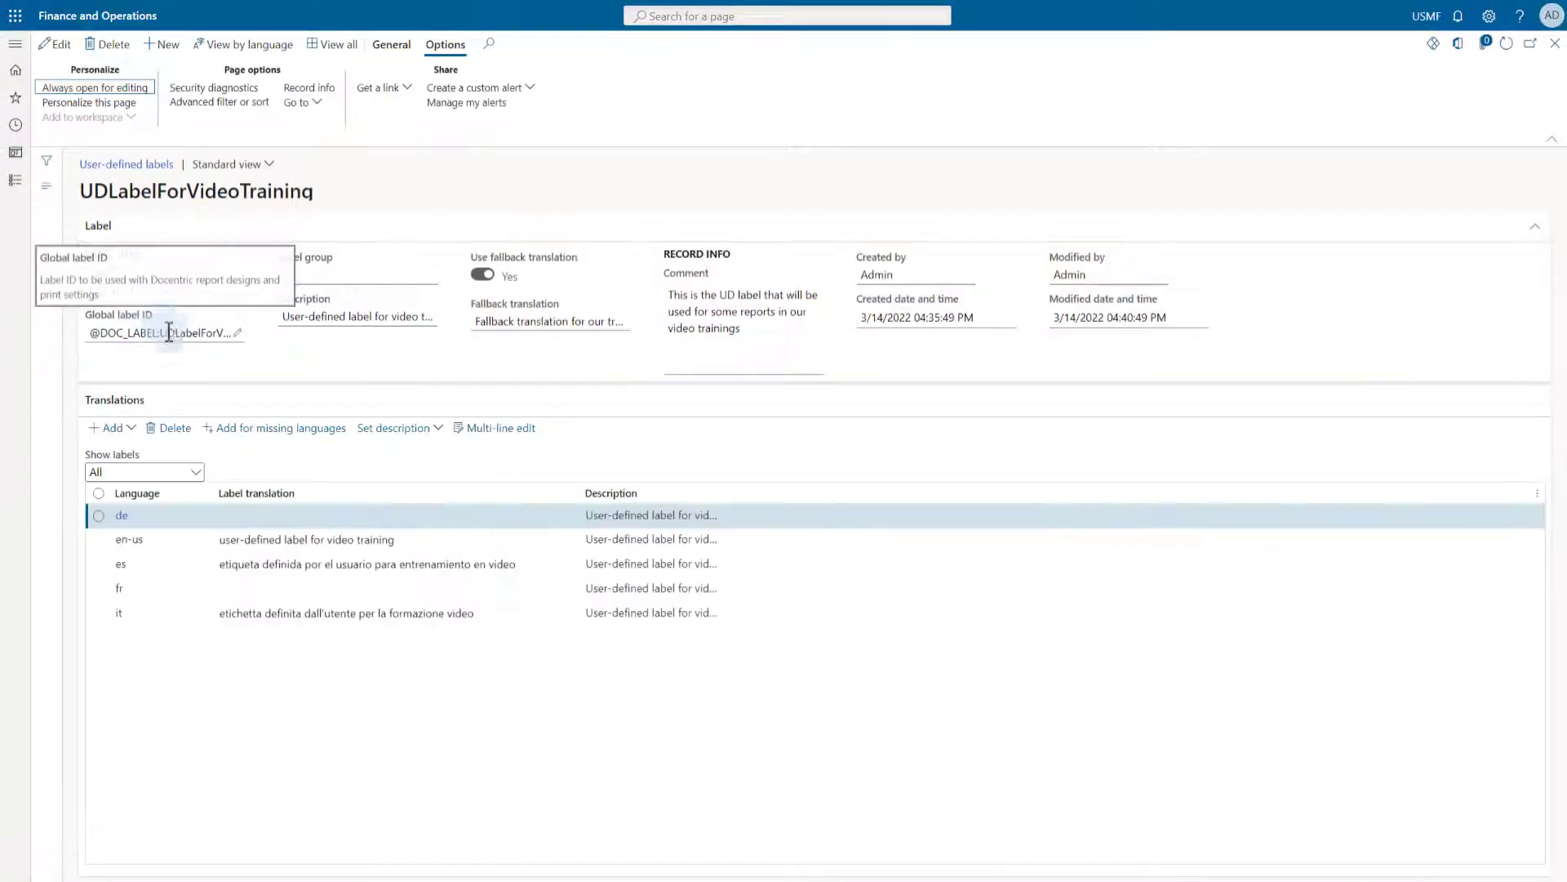
click(47, 46)
click(437, 537)
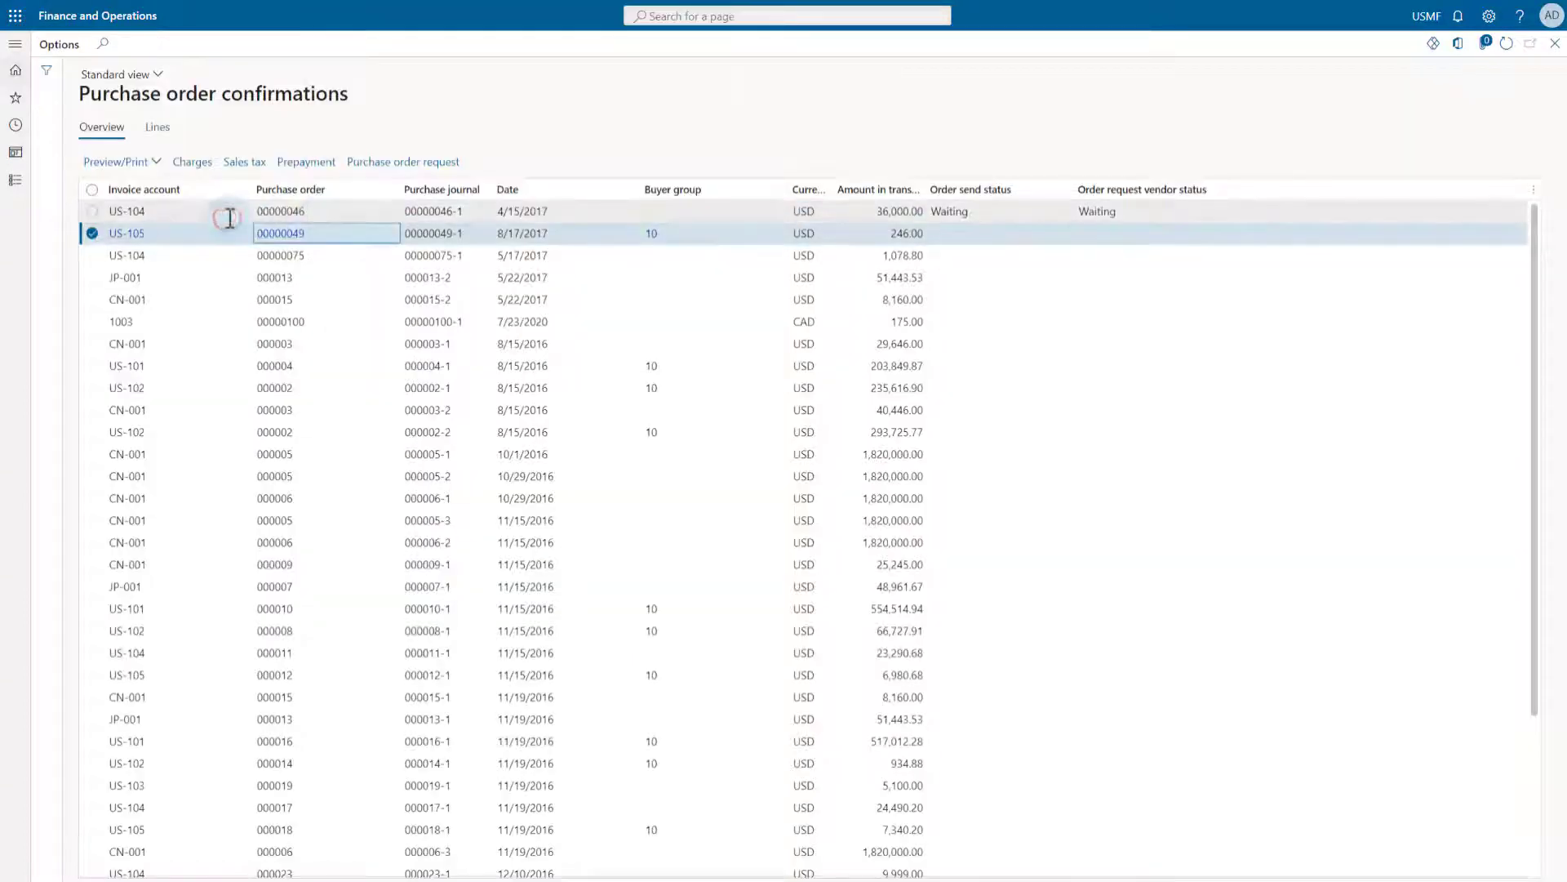
Print the purchase order confirmation dated 4/15/2017 using print management again and keep the downloaded email
click(155, 163)
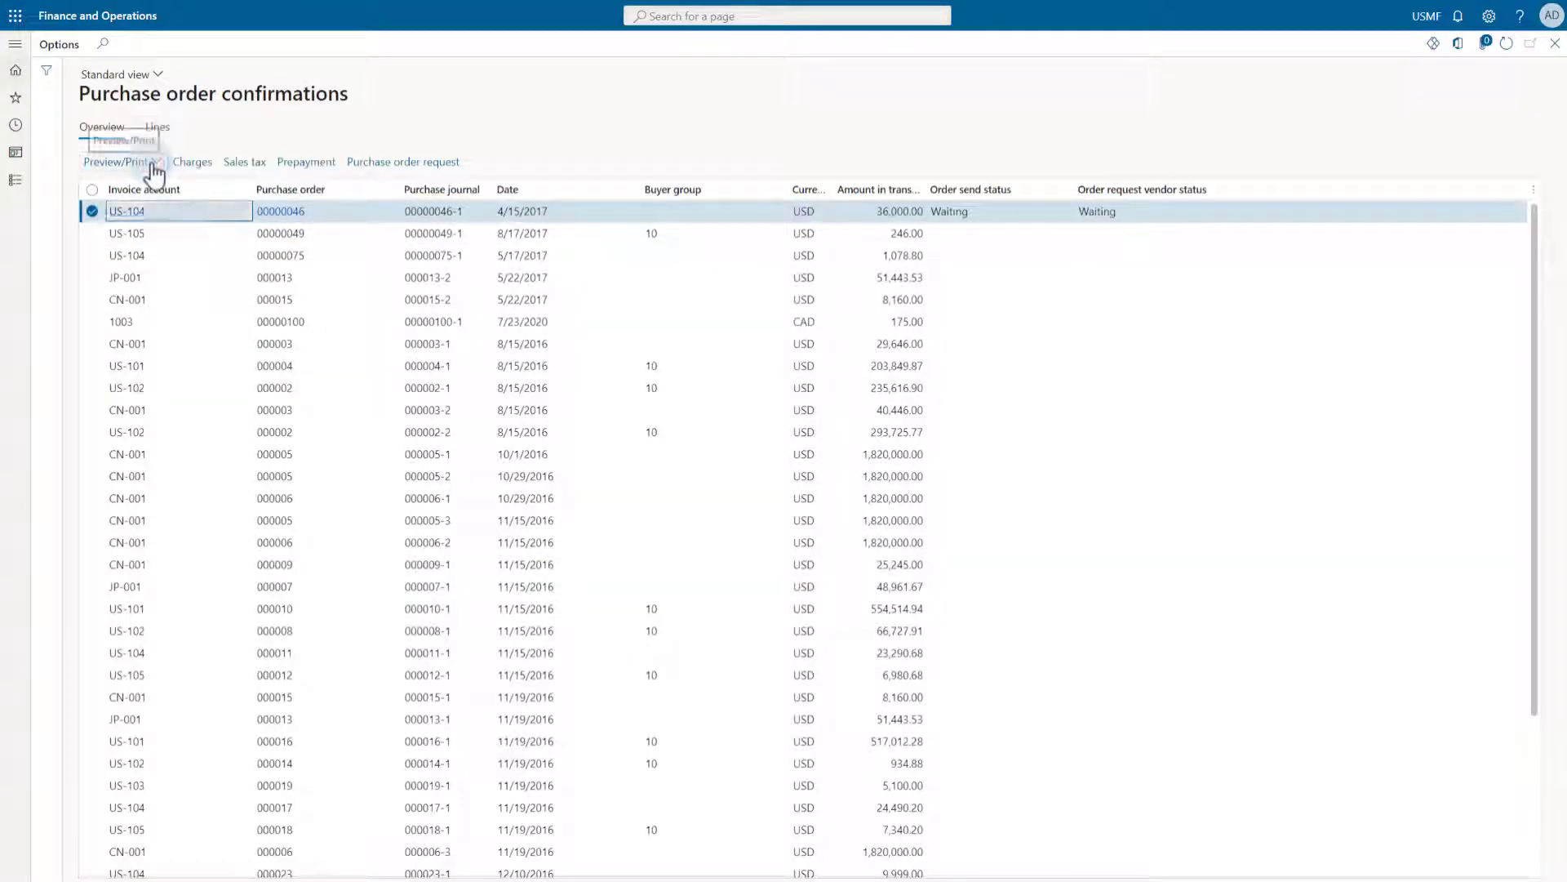
click(140, 257)
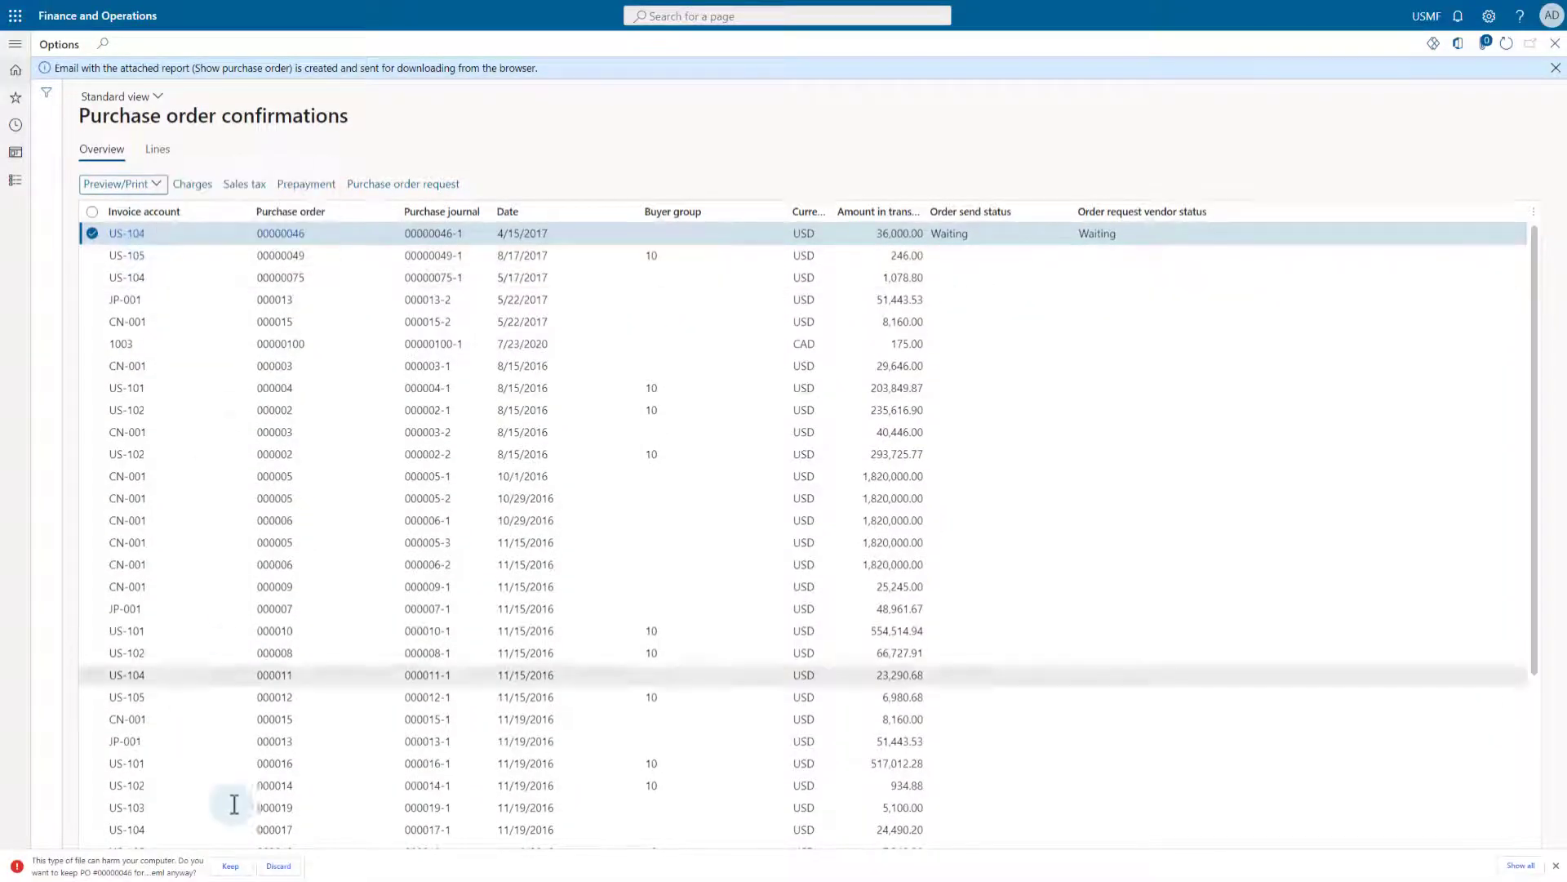
click(230, 865)
Check the user-defined label text in the newly generated email, and put away the email and the Downloads folder
key(alt+Tab)
click(768, 874)
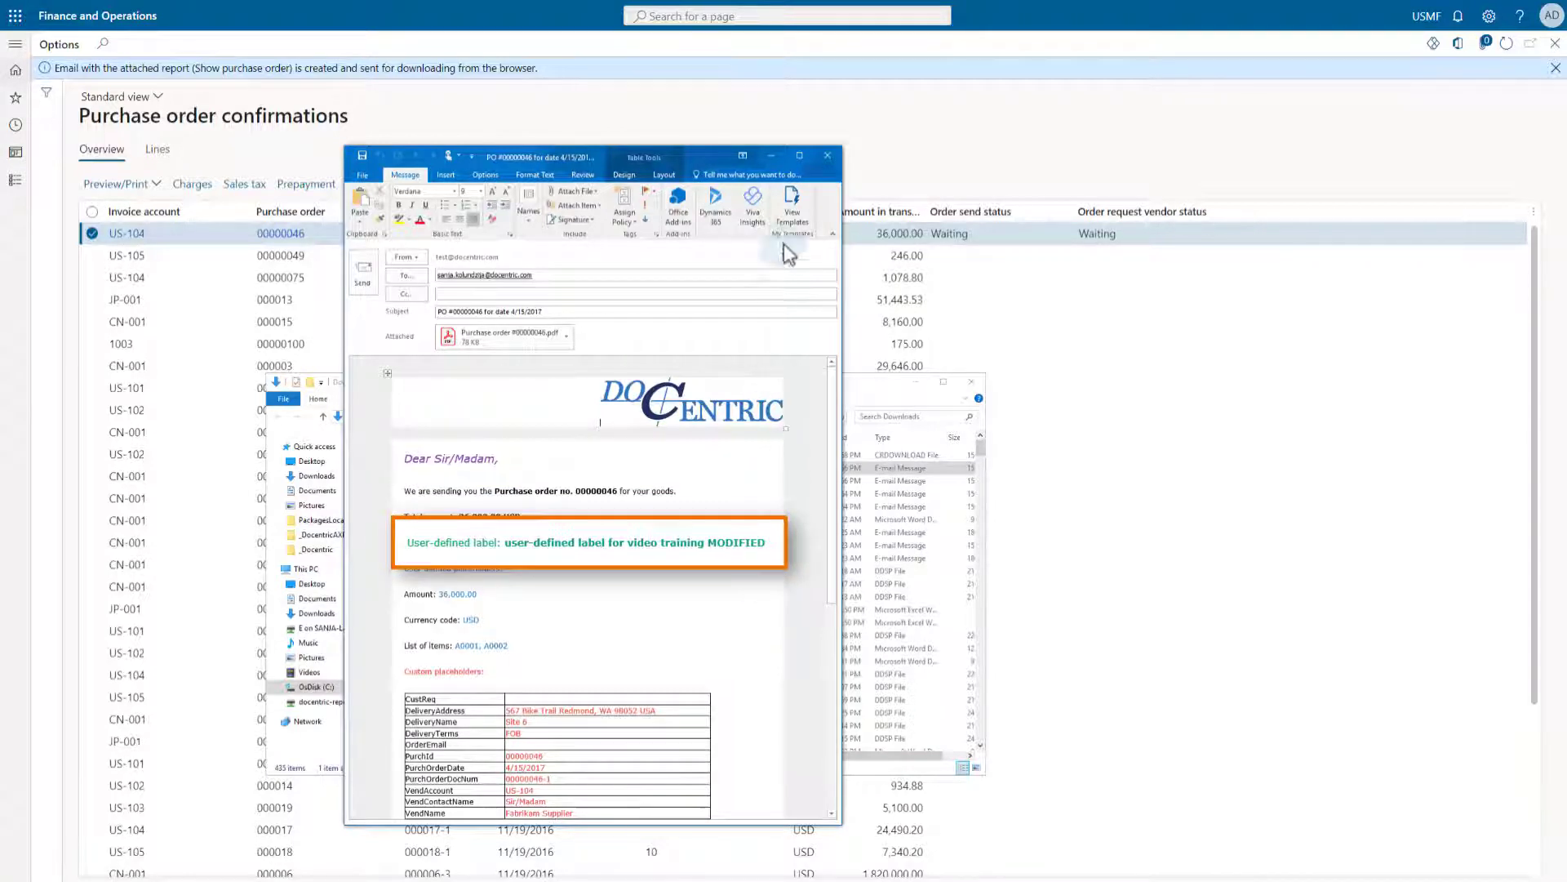
click(828, 157)
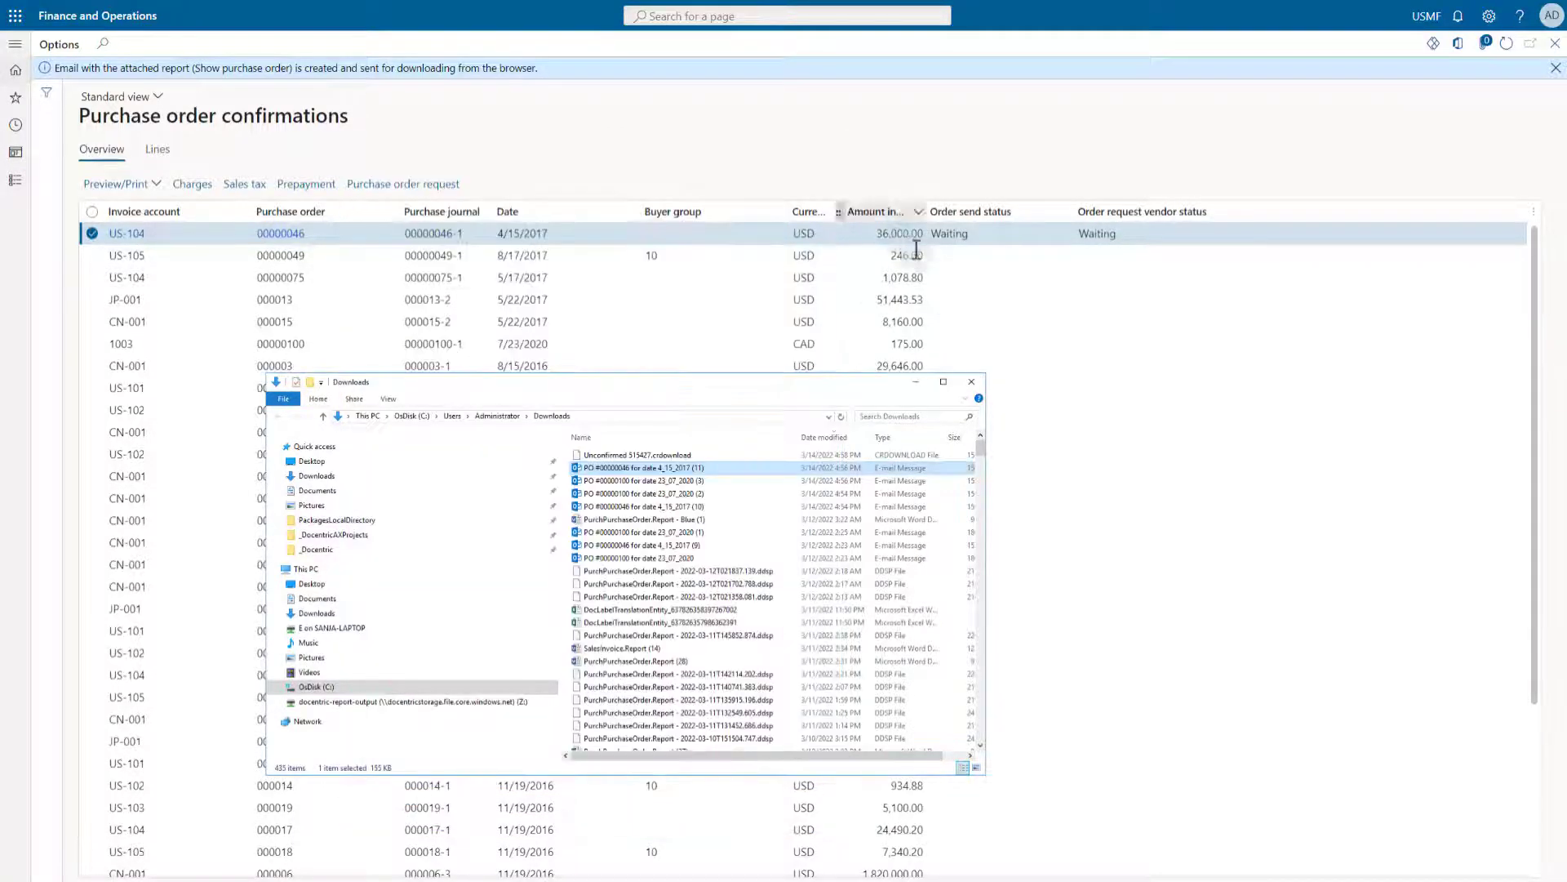
click(918, 383)
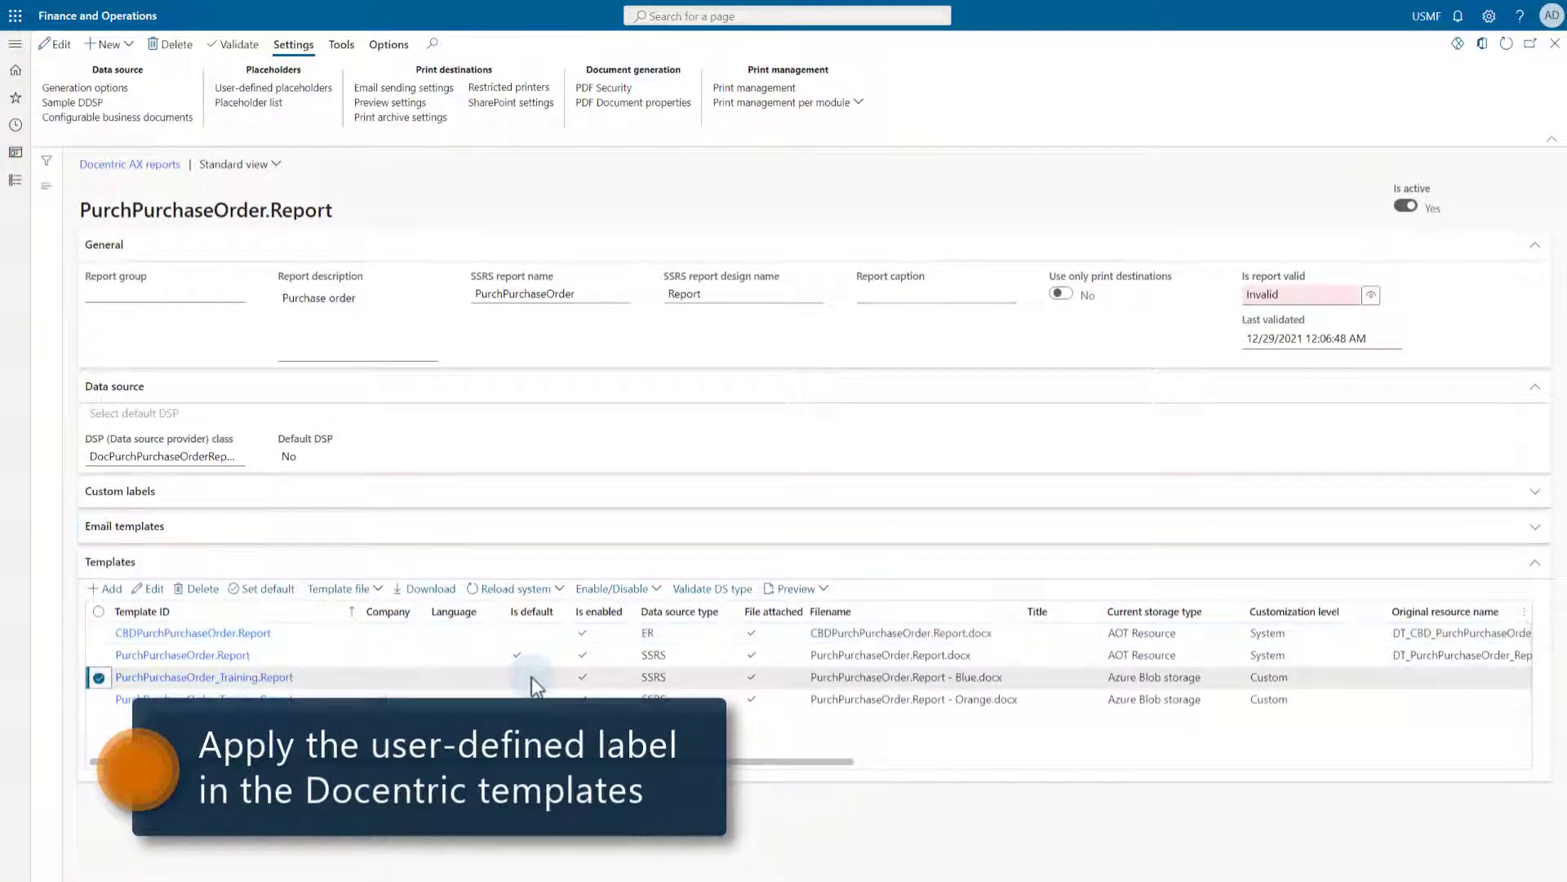
Download the PurchPurchaseOrder_Training.Report template and open the file in Word
click(419, 591)
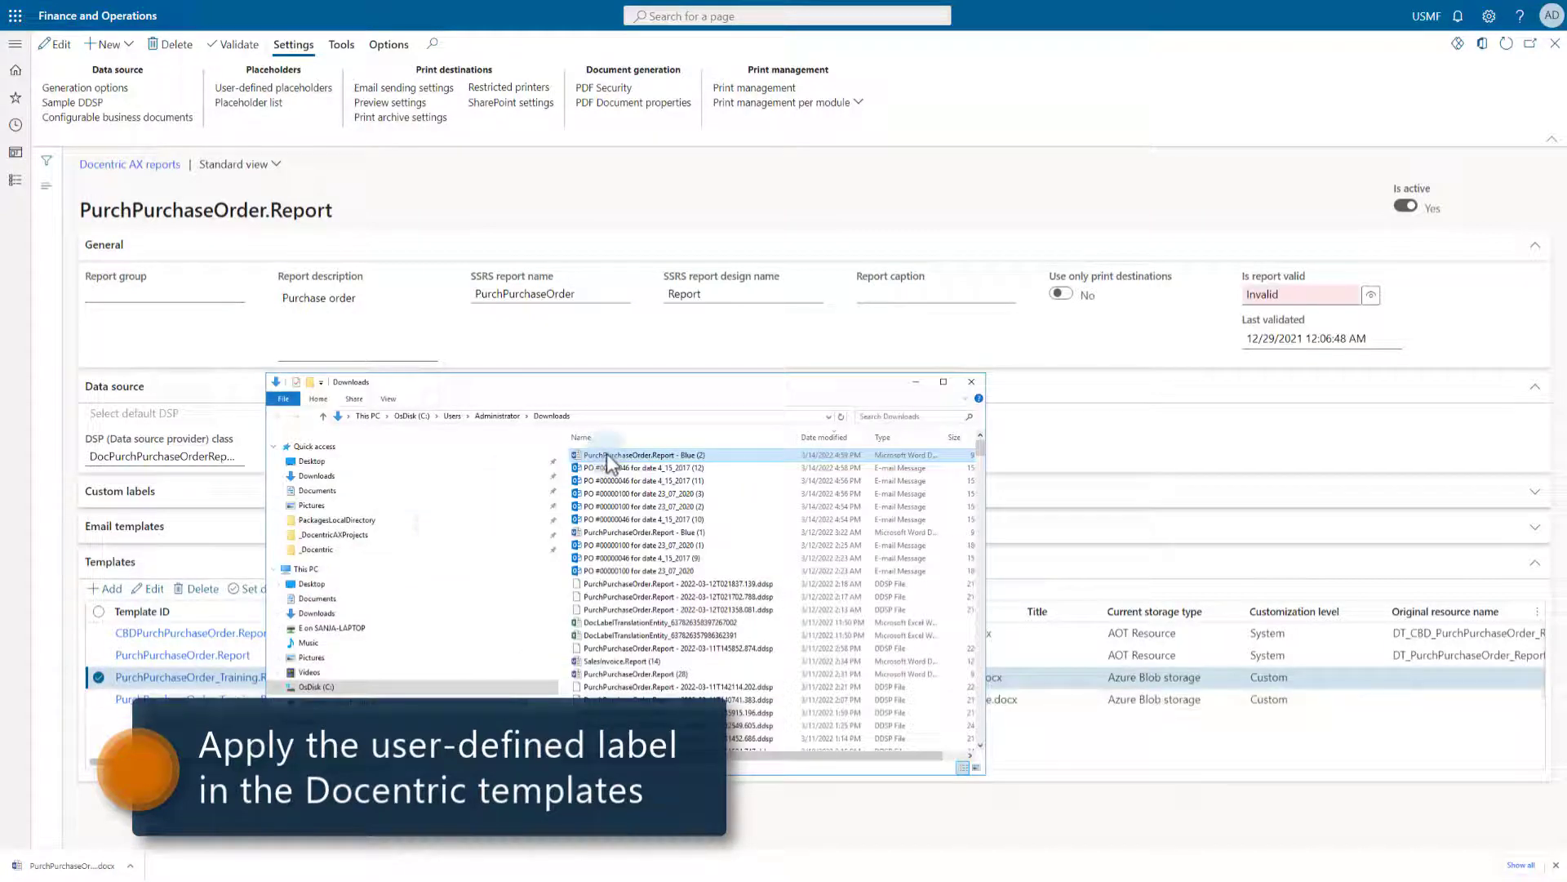
double_click(608, 456)
click(502, 34)
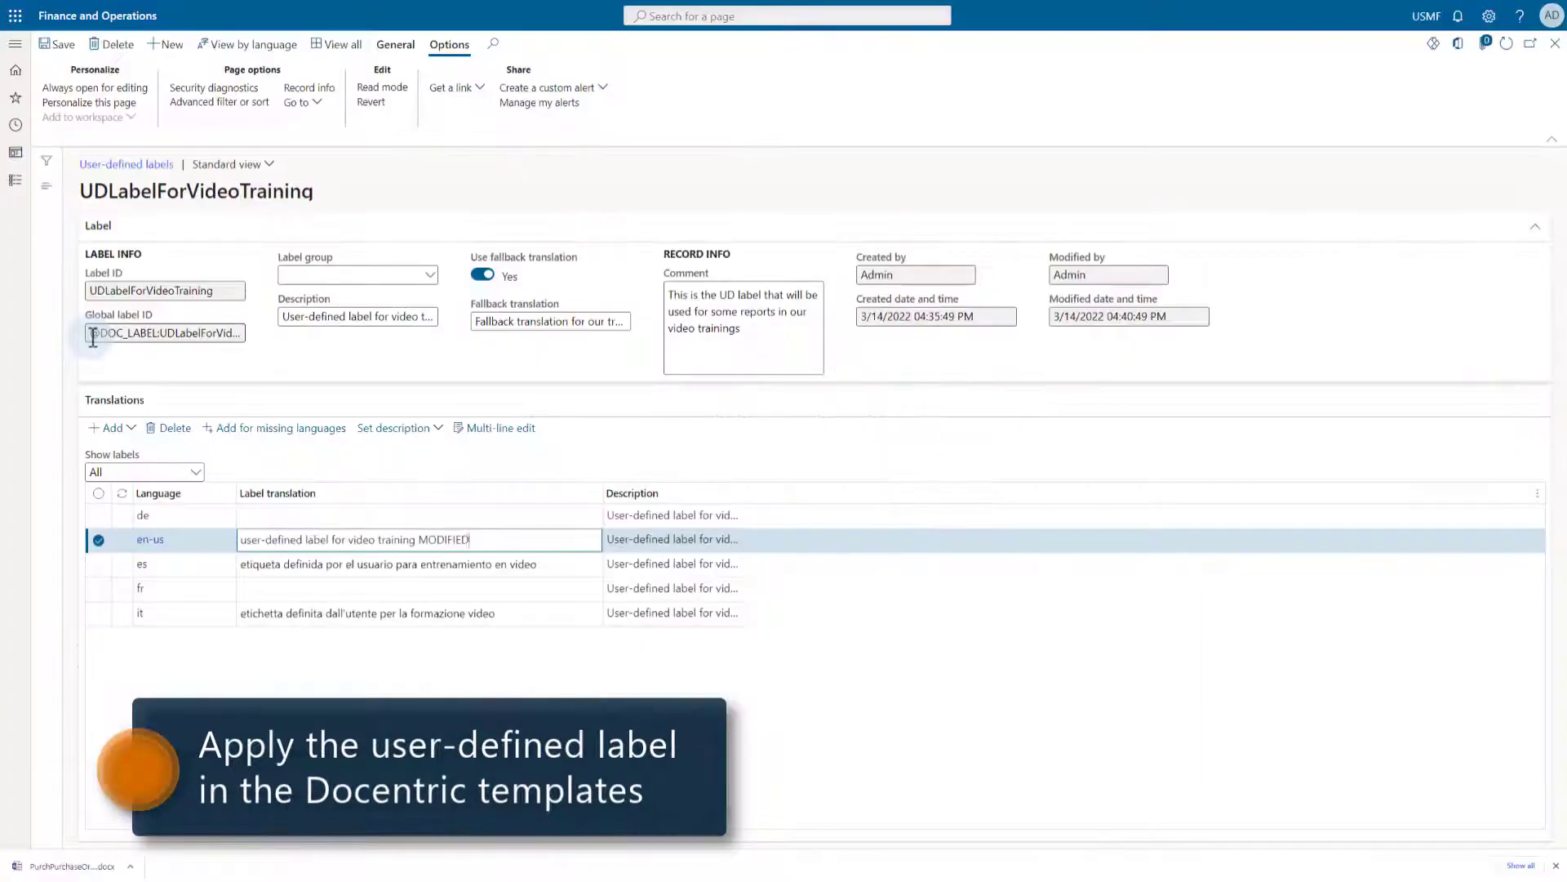
drag(92, 337, 295, 350)
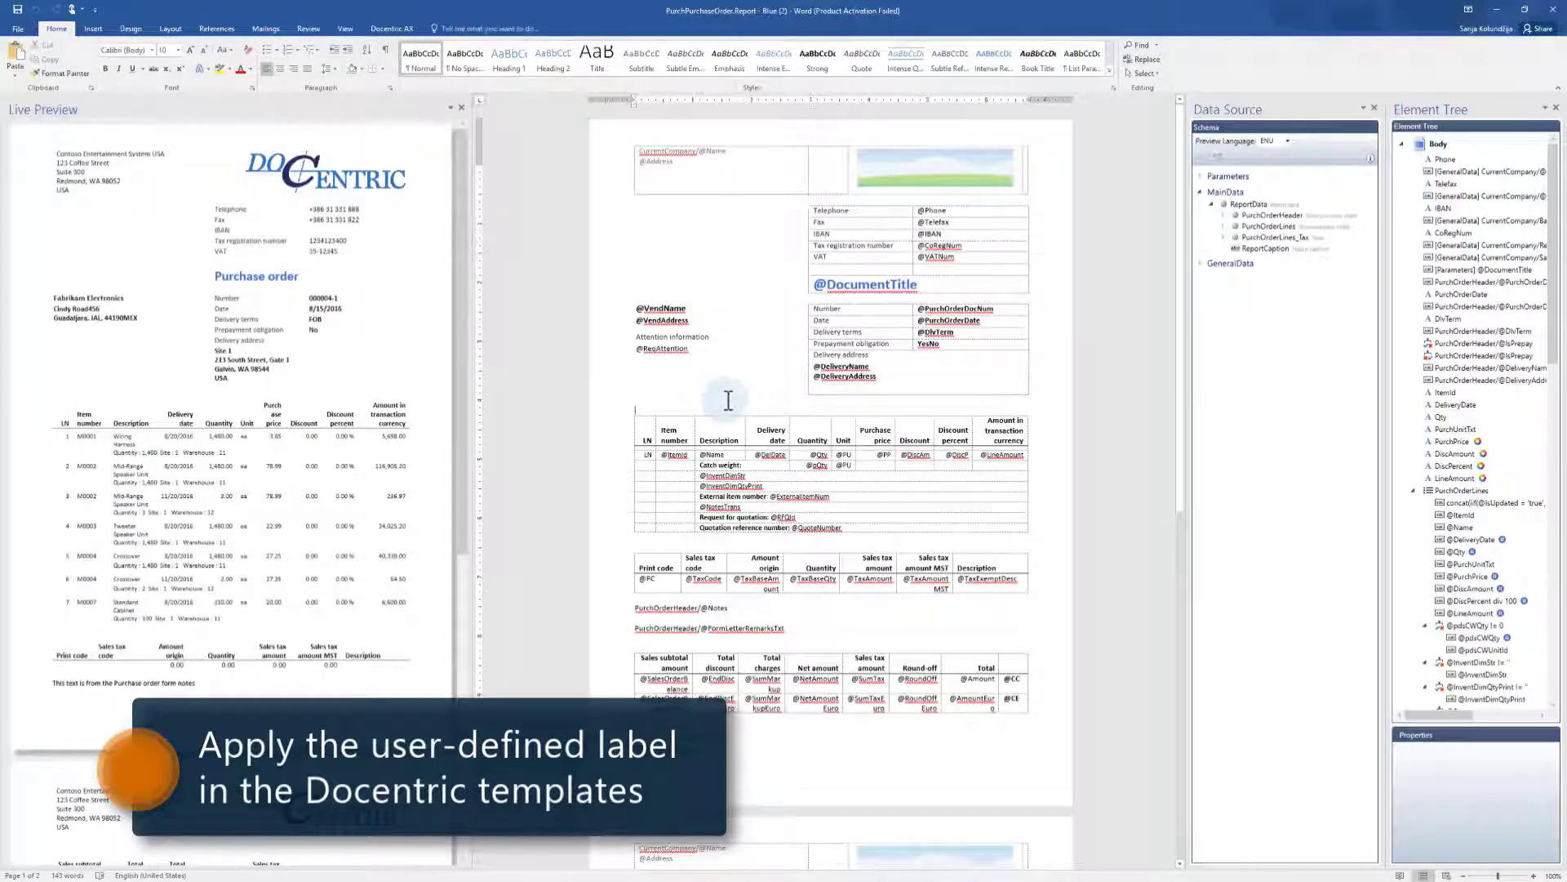
click(392, 29)
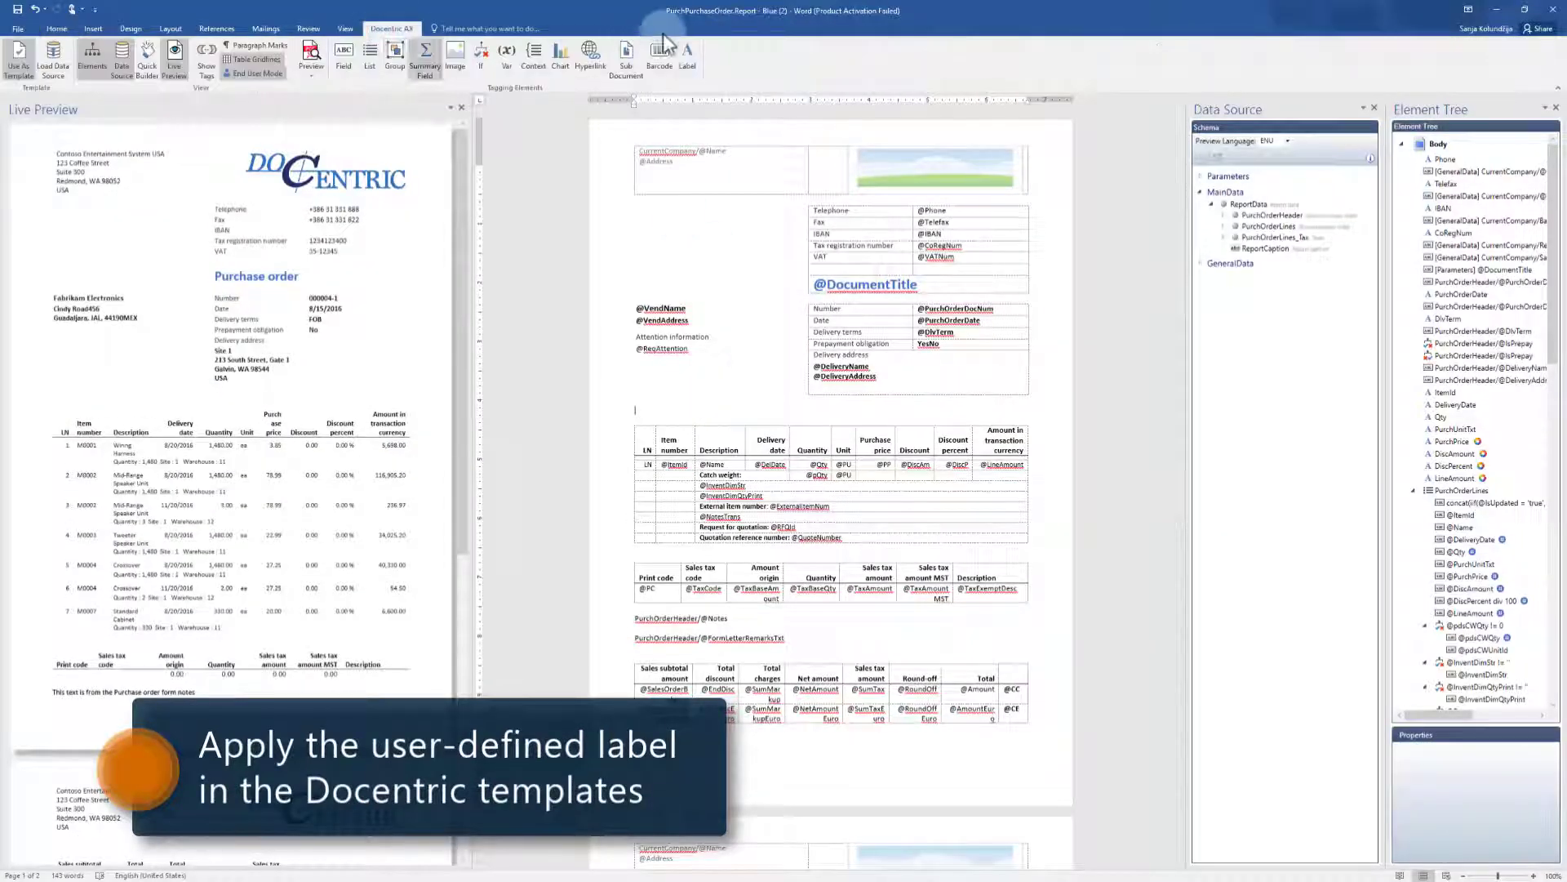
click(690, 61)
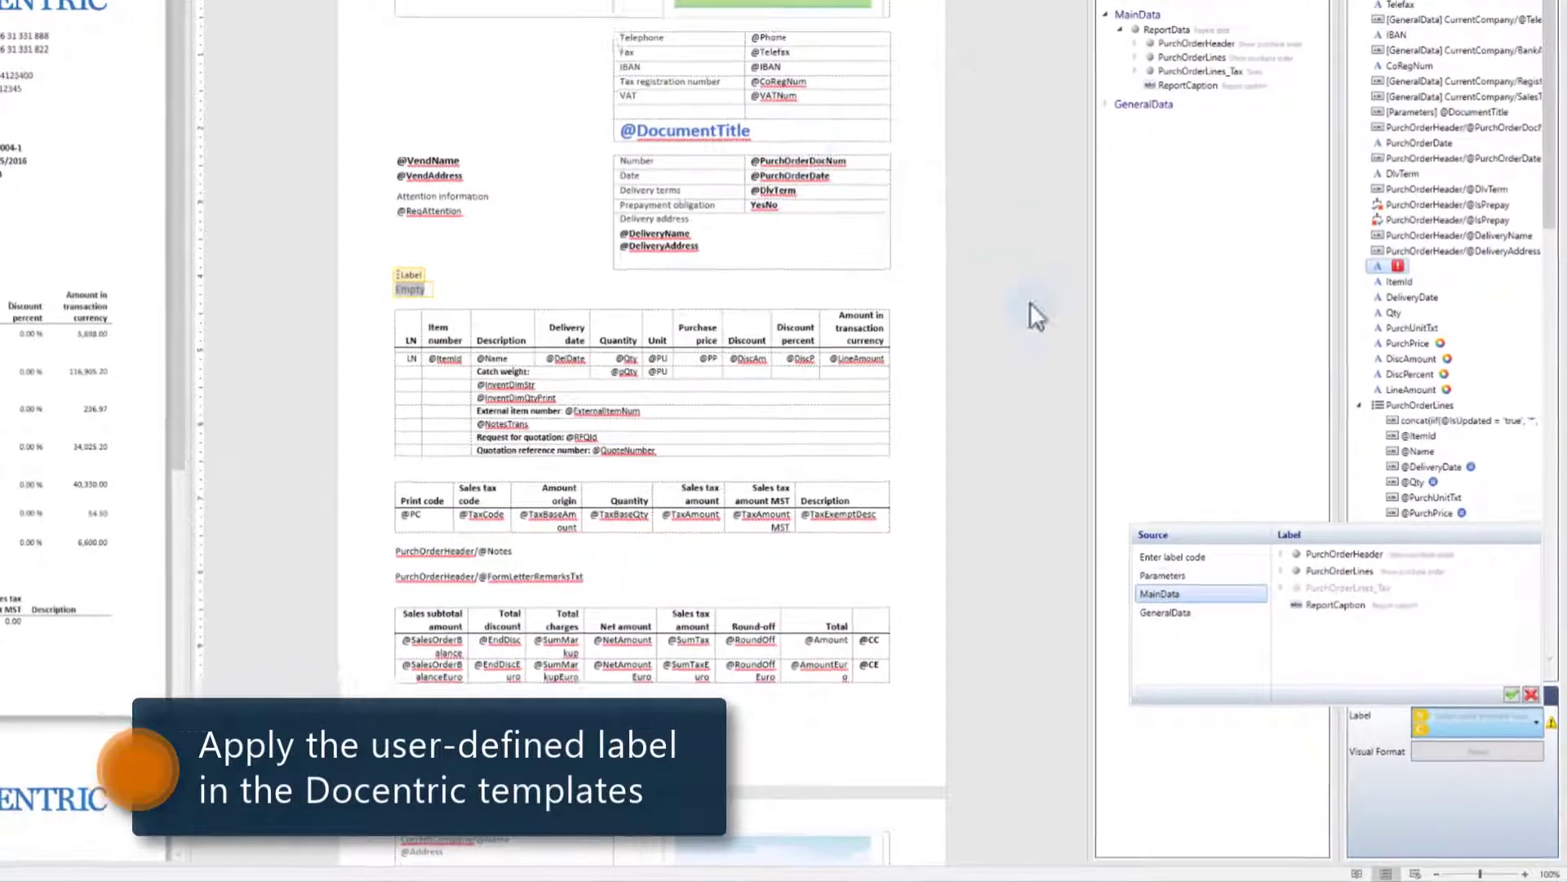
click(1207, 558)
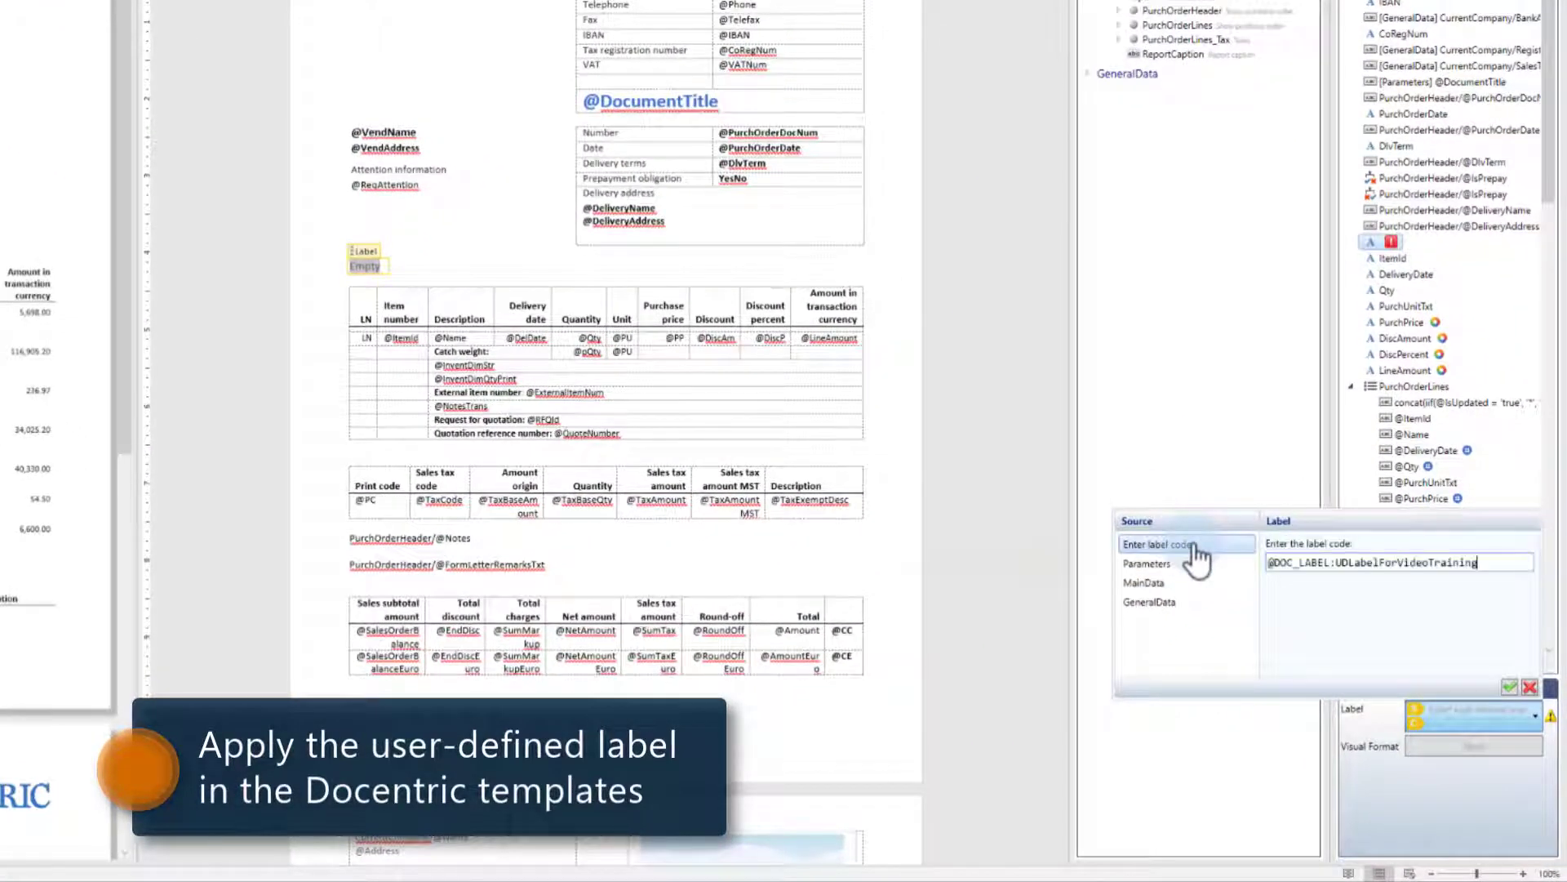
click(1510, 690)
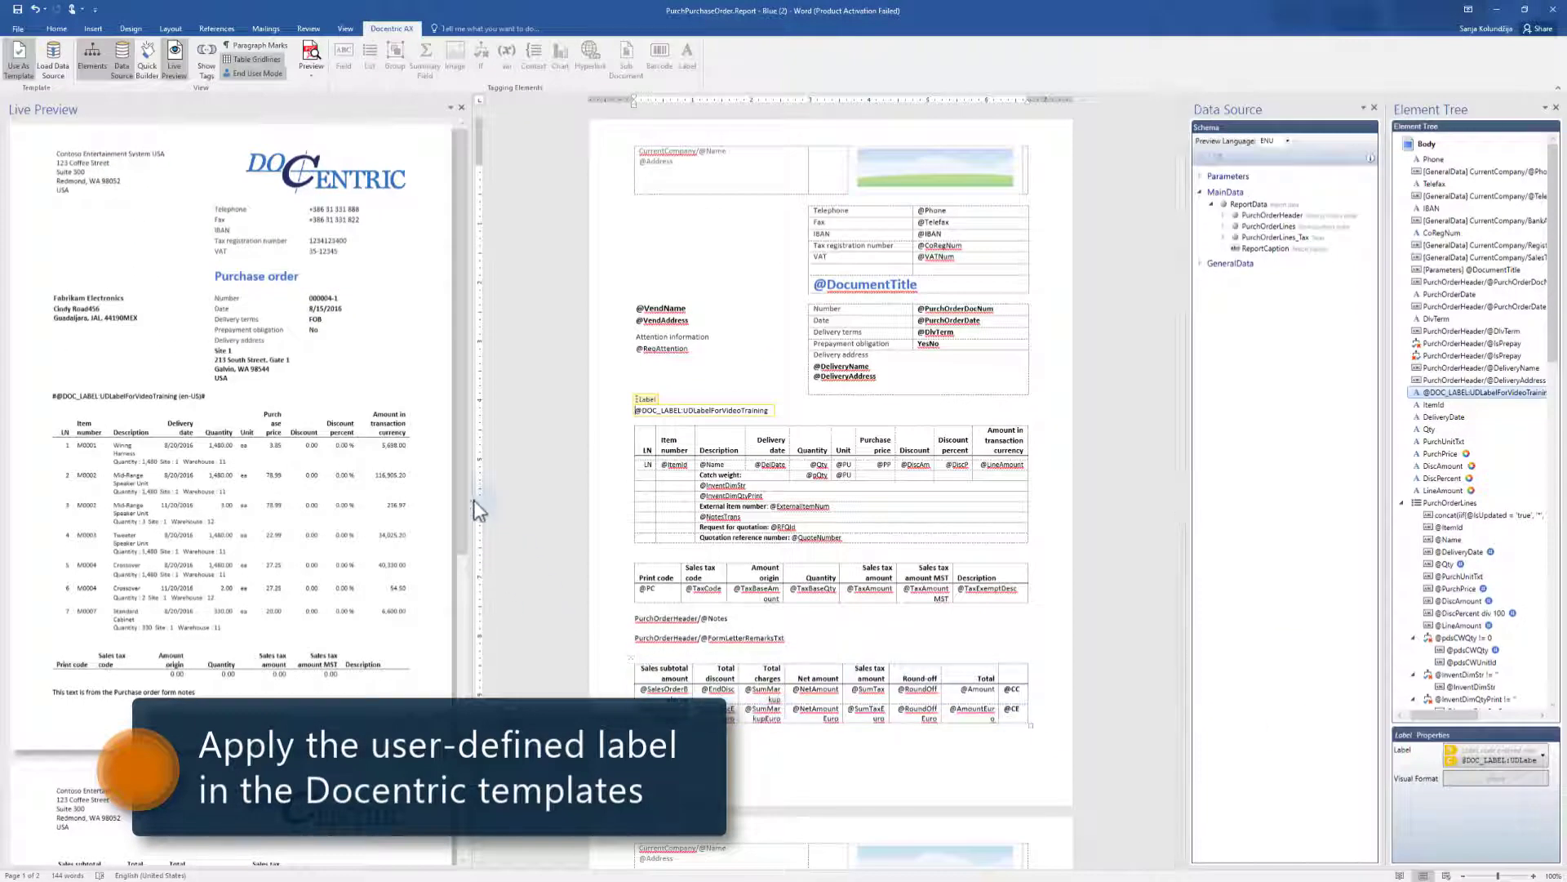
drag(472, 494, 559, 530)
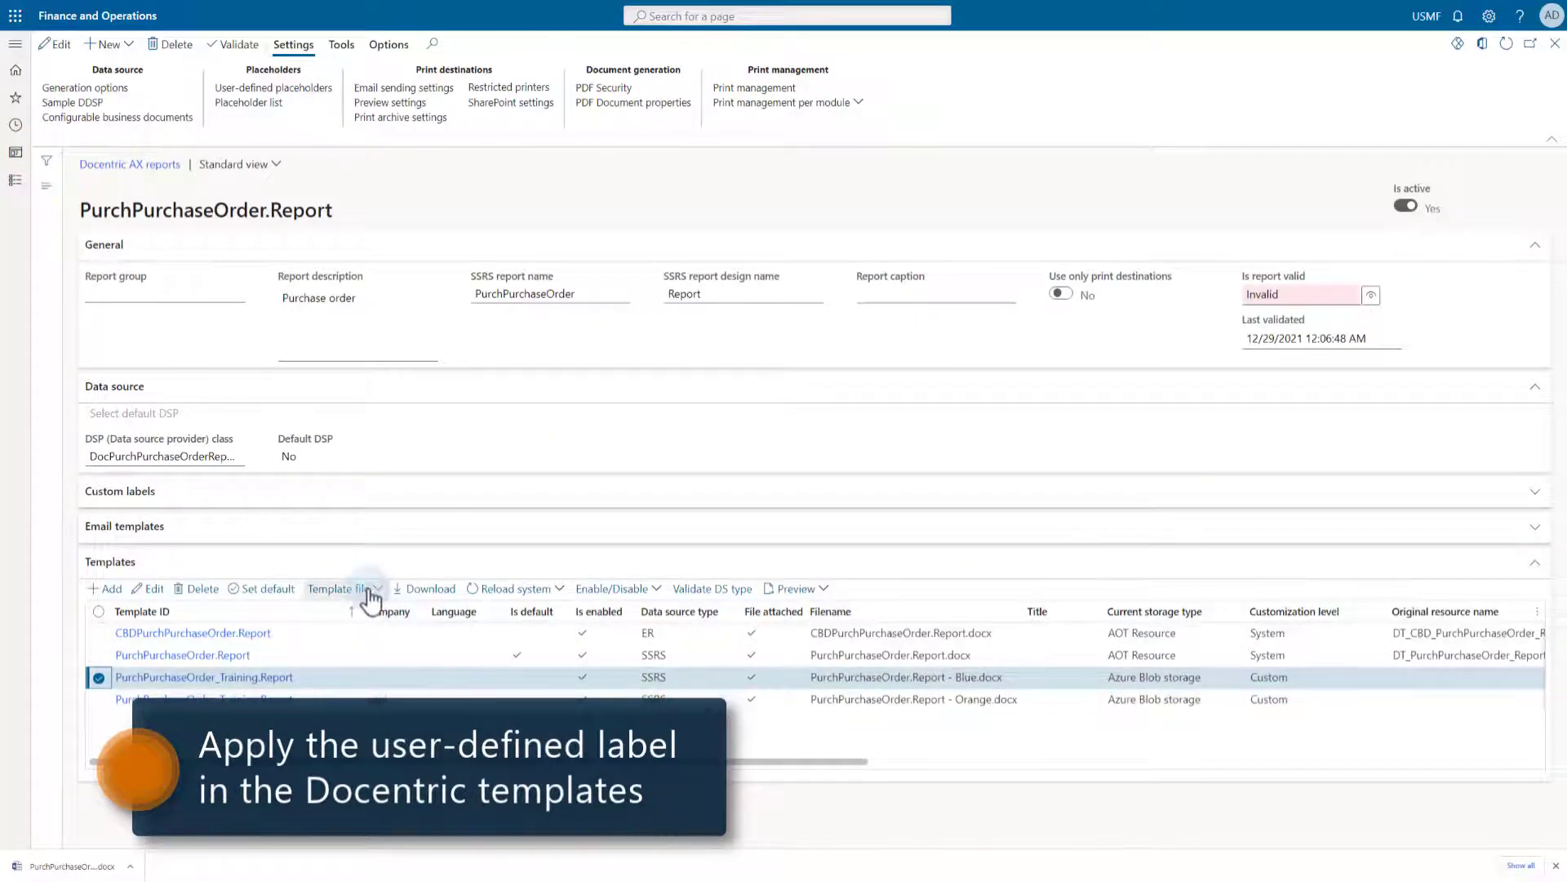
Upload "PurchPurchaseOrder.Report - Blue (2)" as the template file of PurchPurchaseOrder_Training.Report and set that template as default
click(338, 588)
click(344, 620)
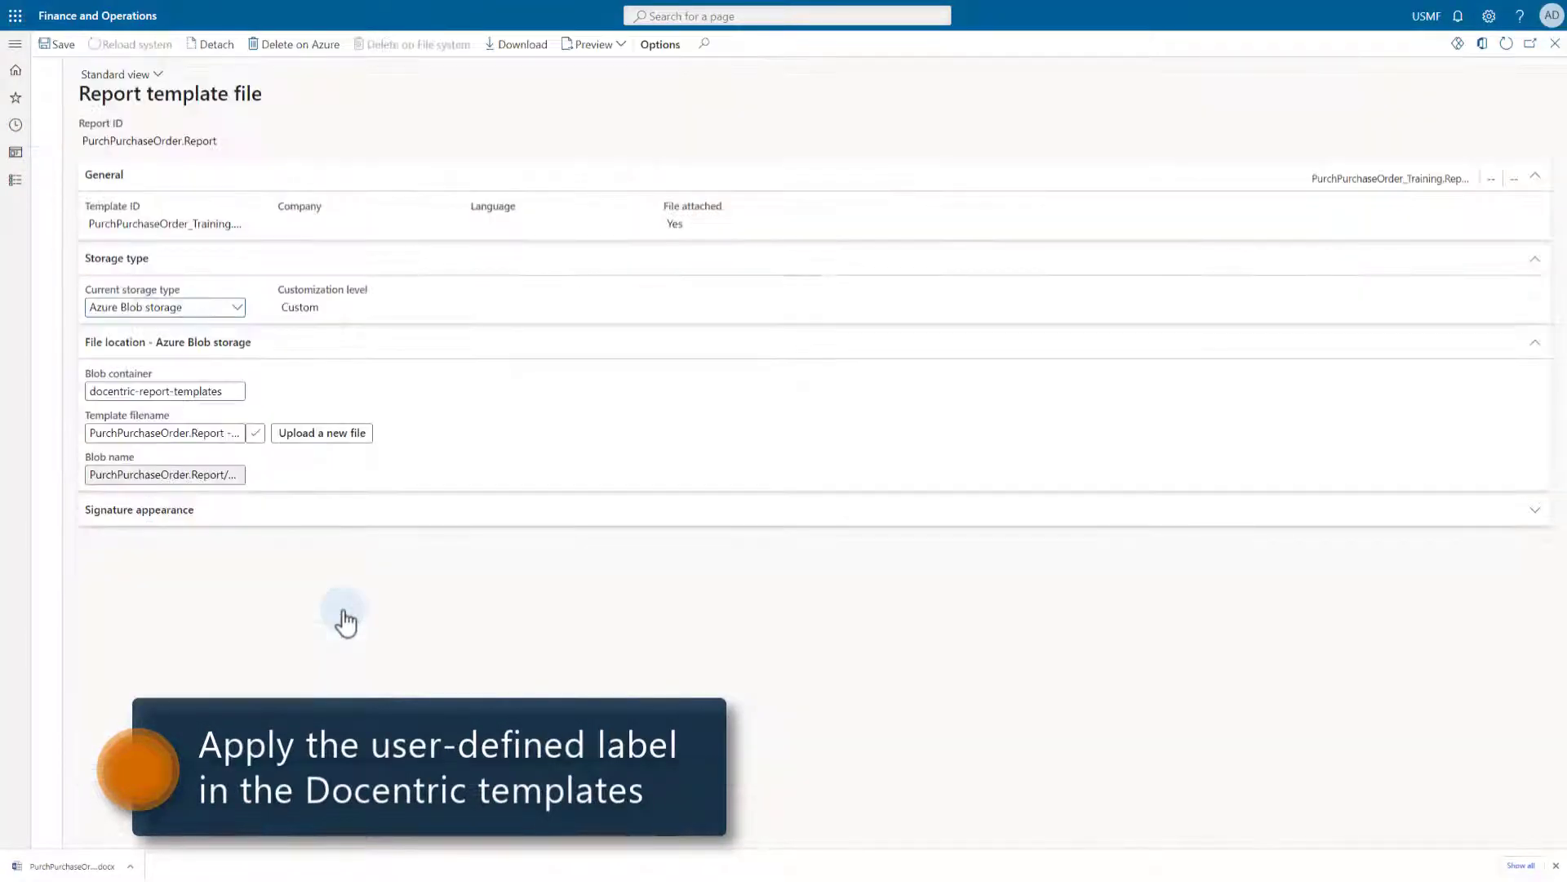
click(318, 434)
click(1280, 89)
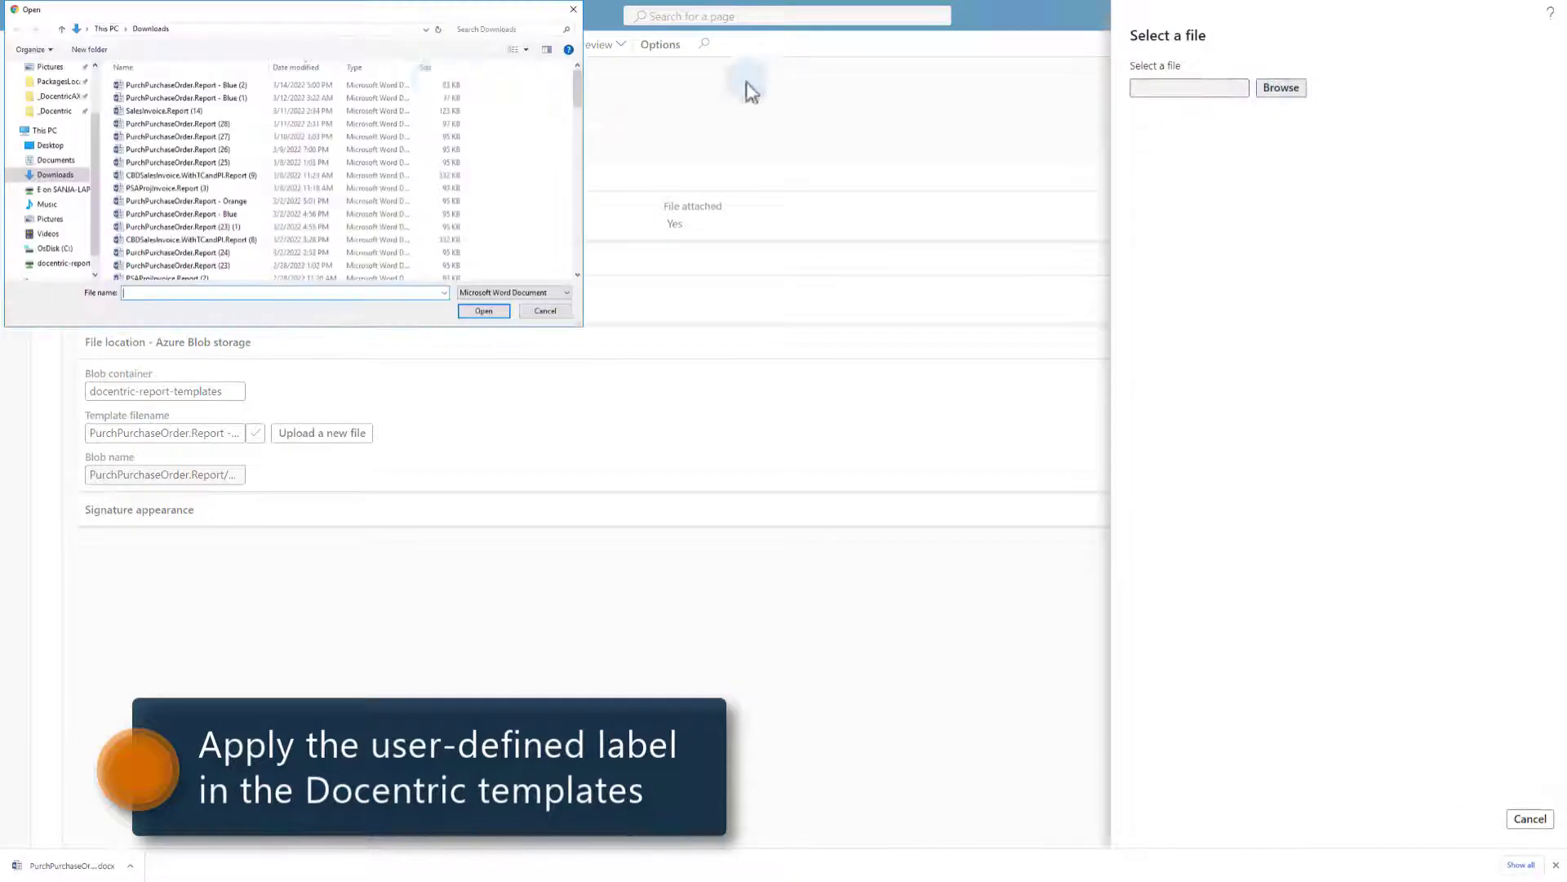
double_click(223, 85)
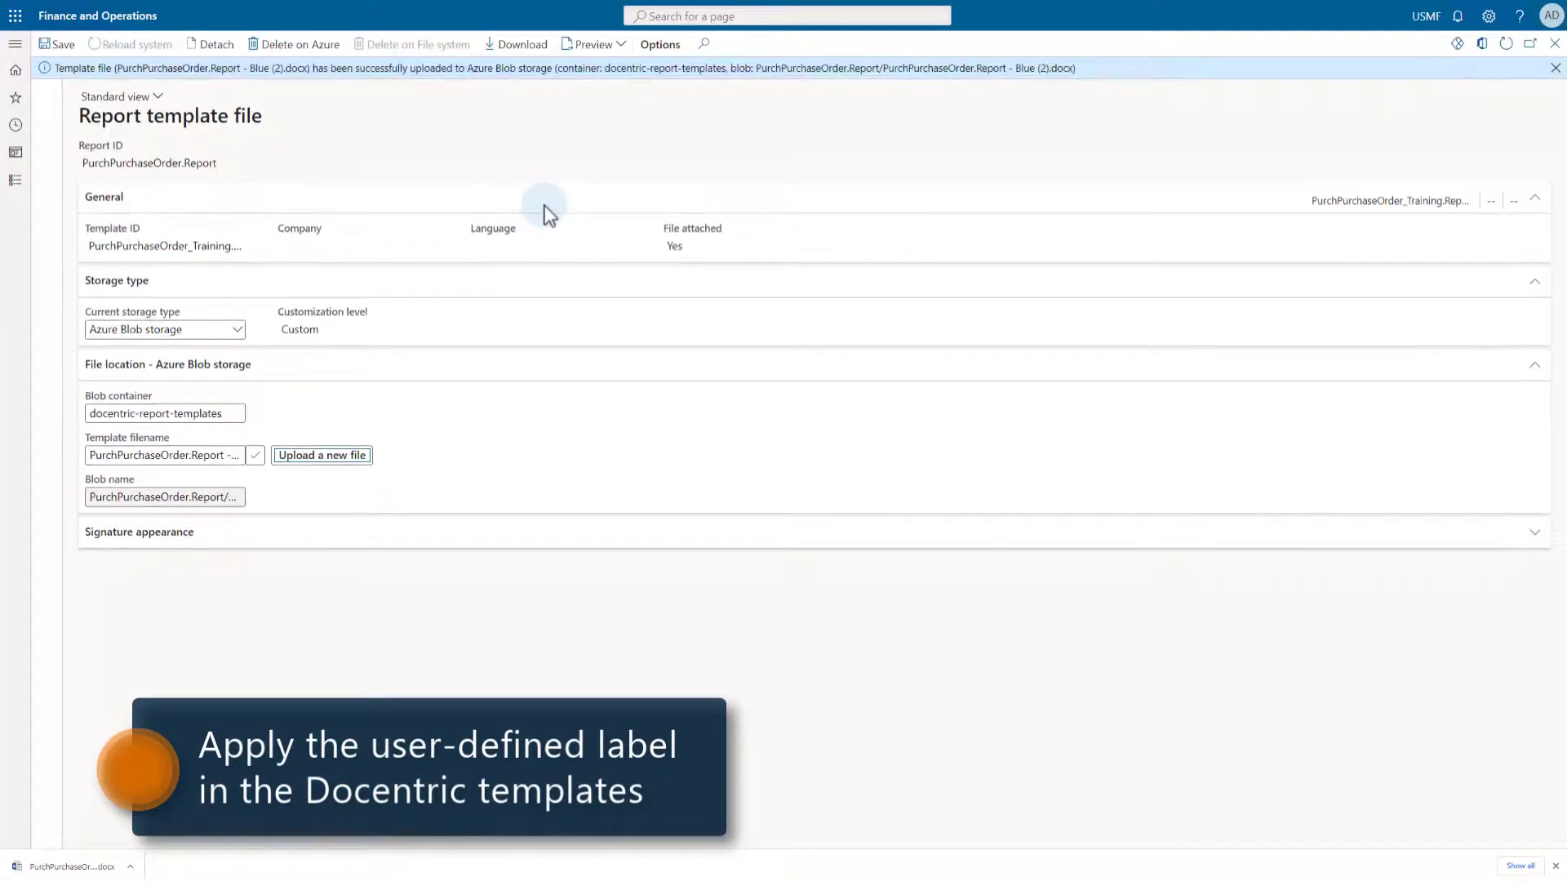
click(268, 589)
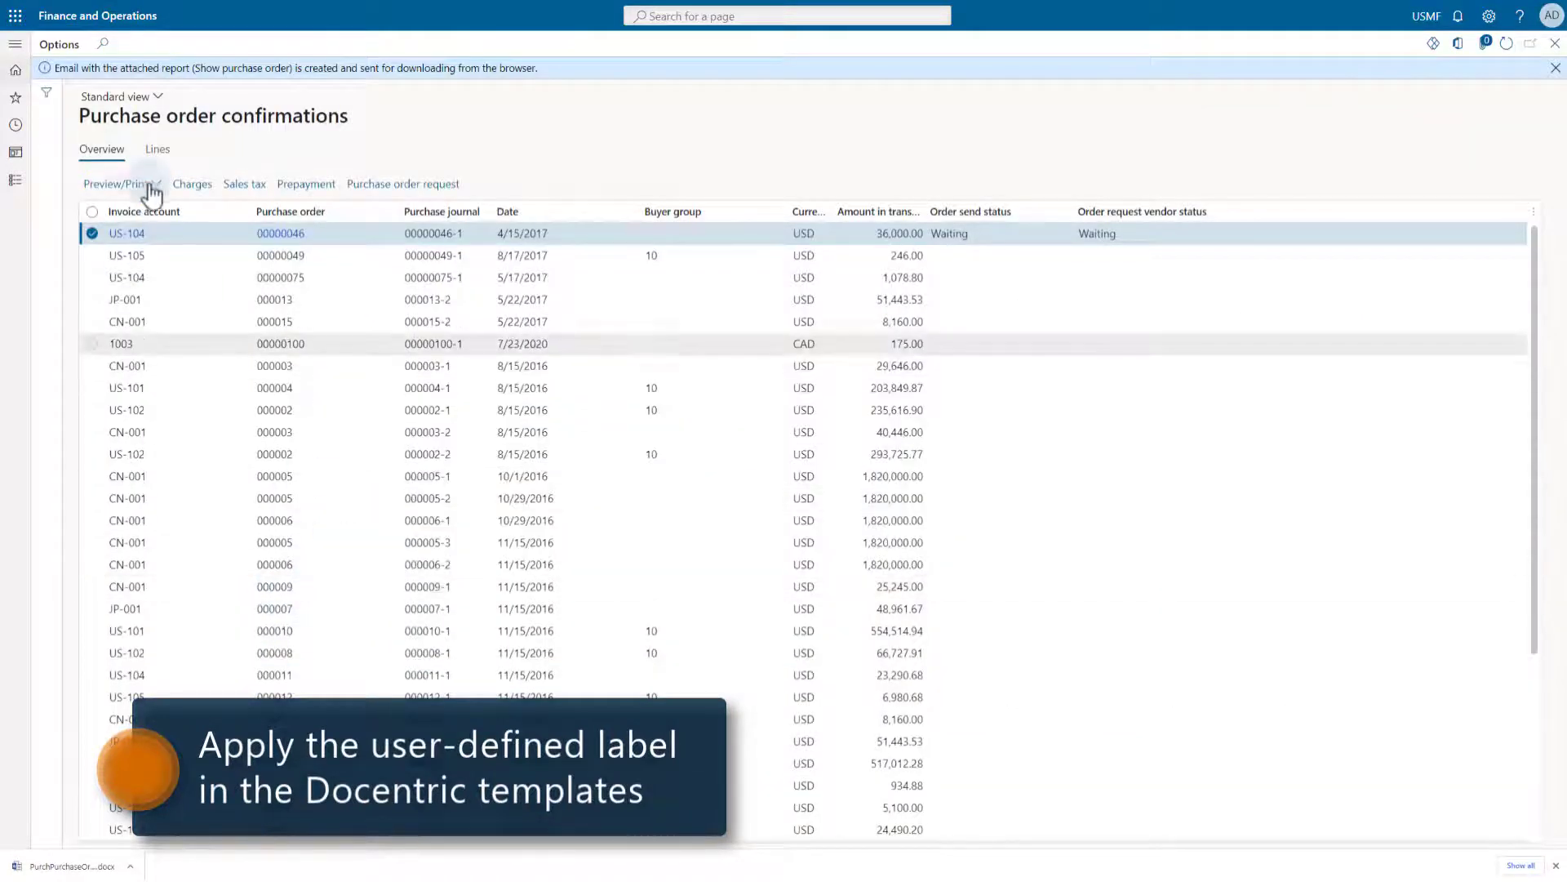
Preview the original purchase order confirmation dated 4/15/2017, check the user-defined label in it, and close the preview
click(118, 184)
click(122, 230)
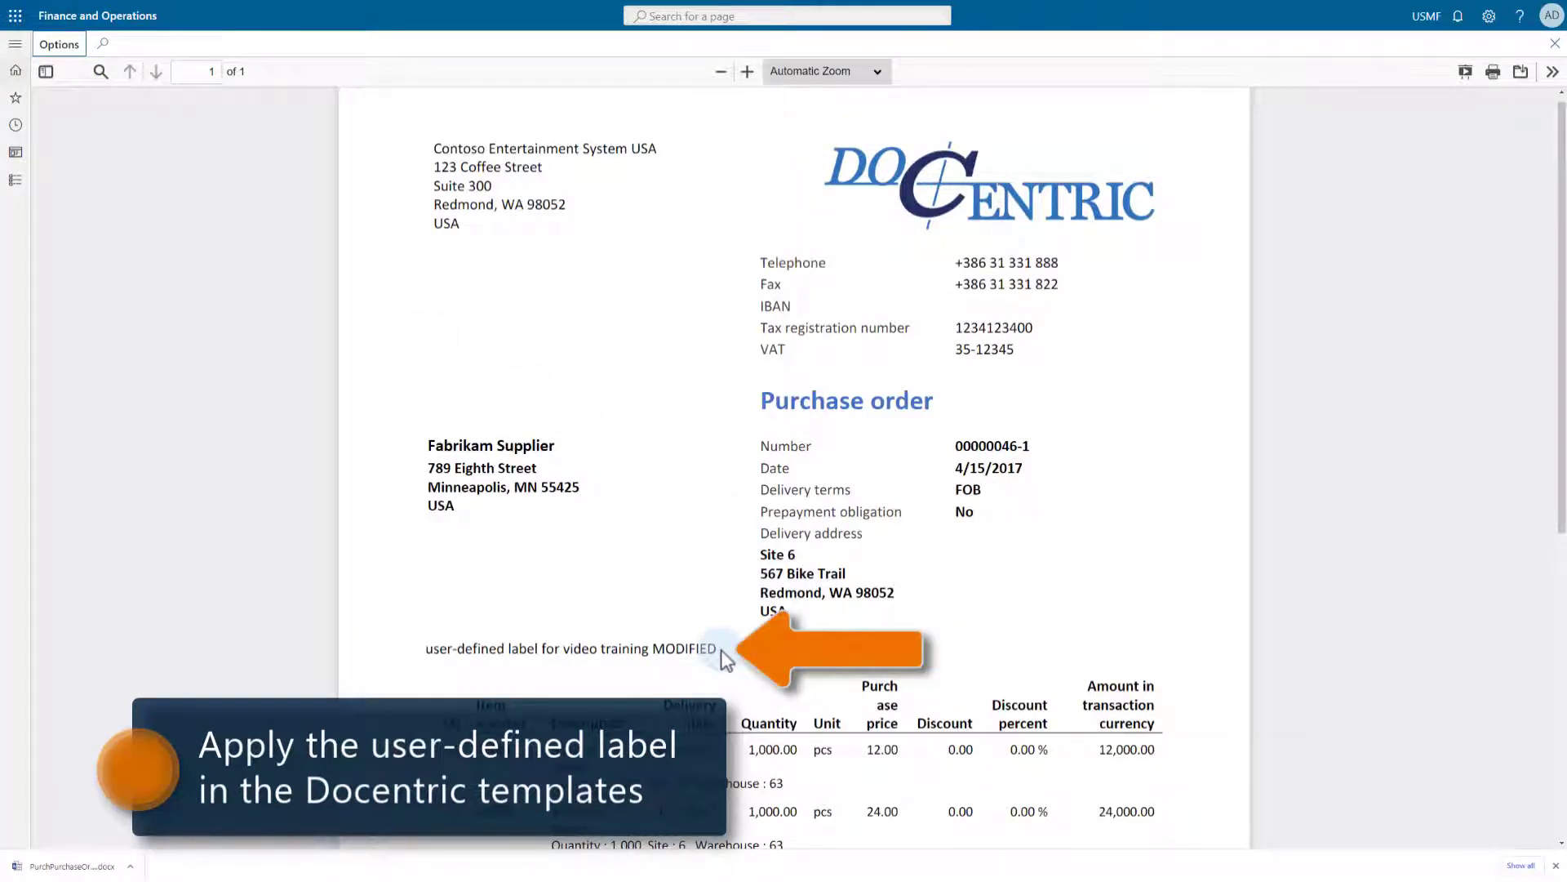
click(1555, 43)
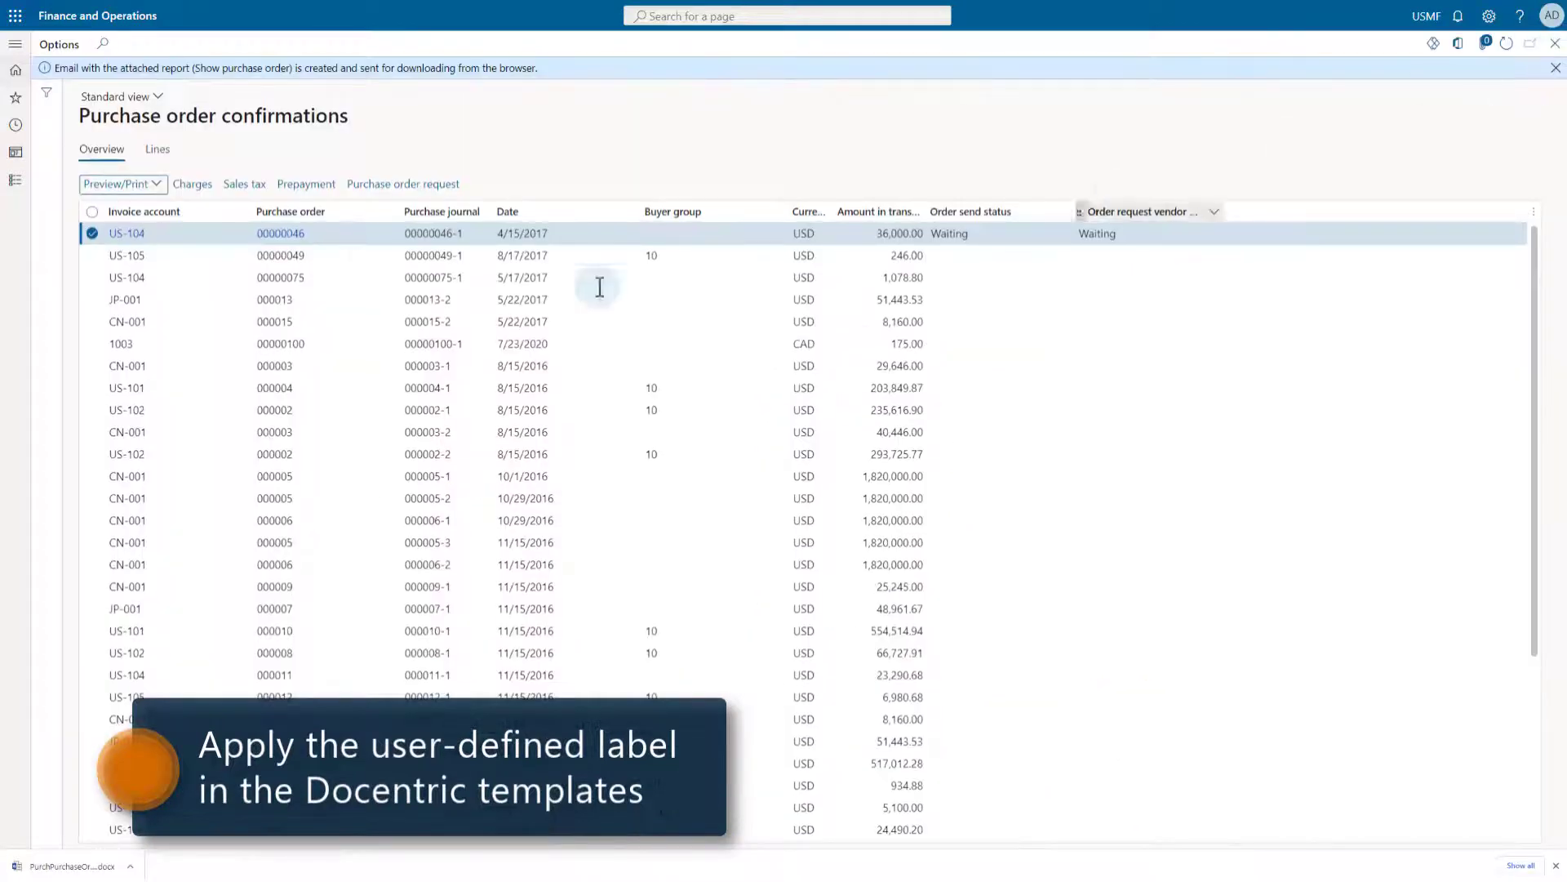
Preview the original purchase order confirmation dated 7/23/2020
click(281, 343)
click(155, 183)
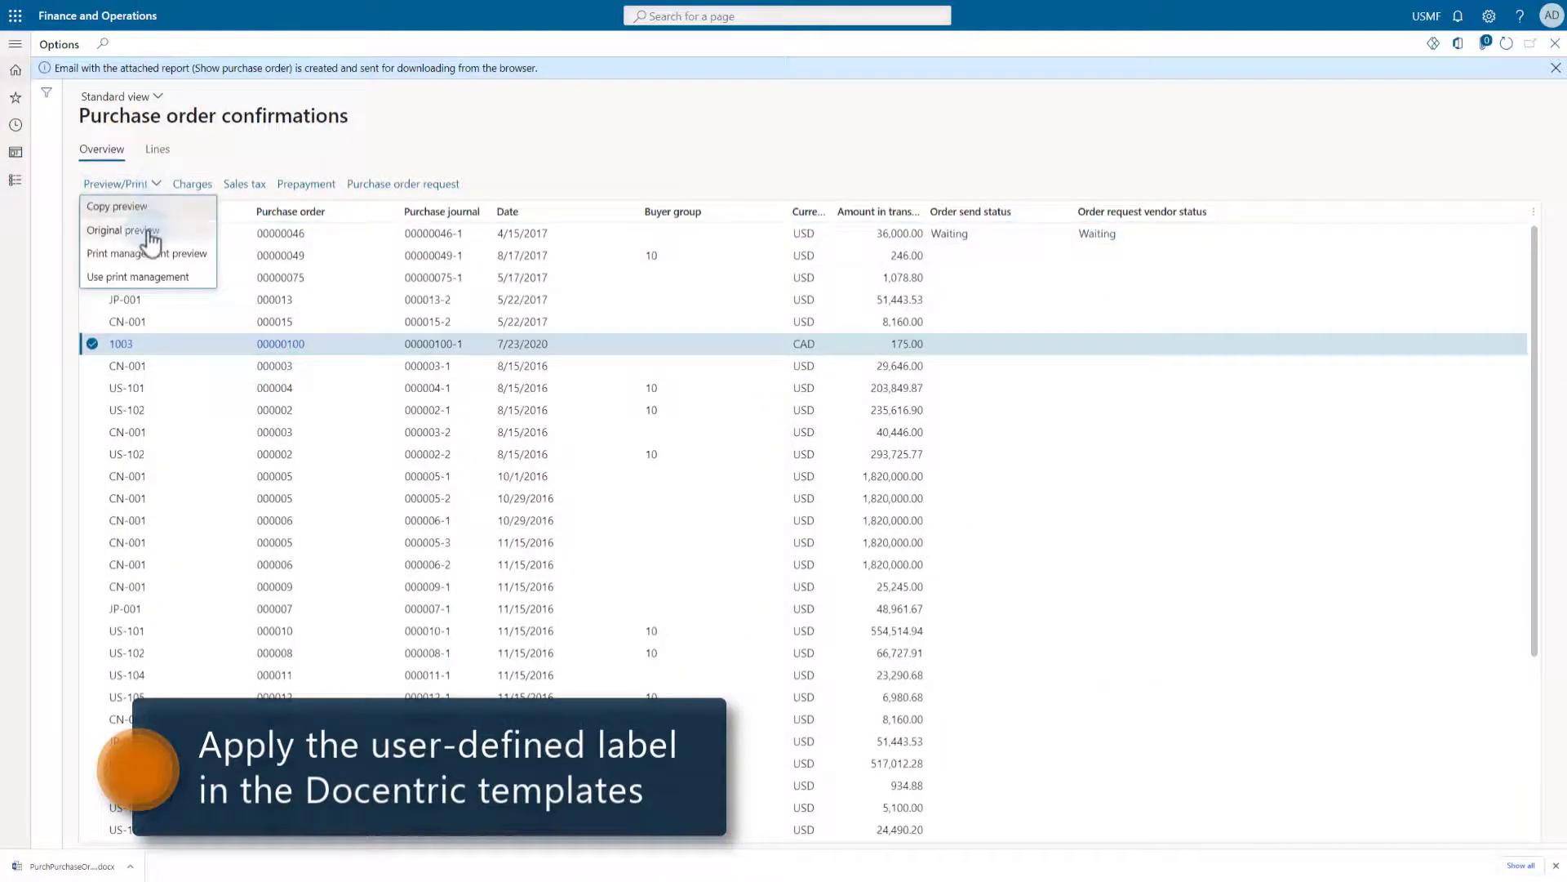
click(147, 228)
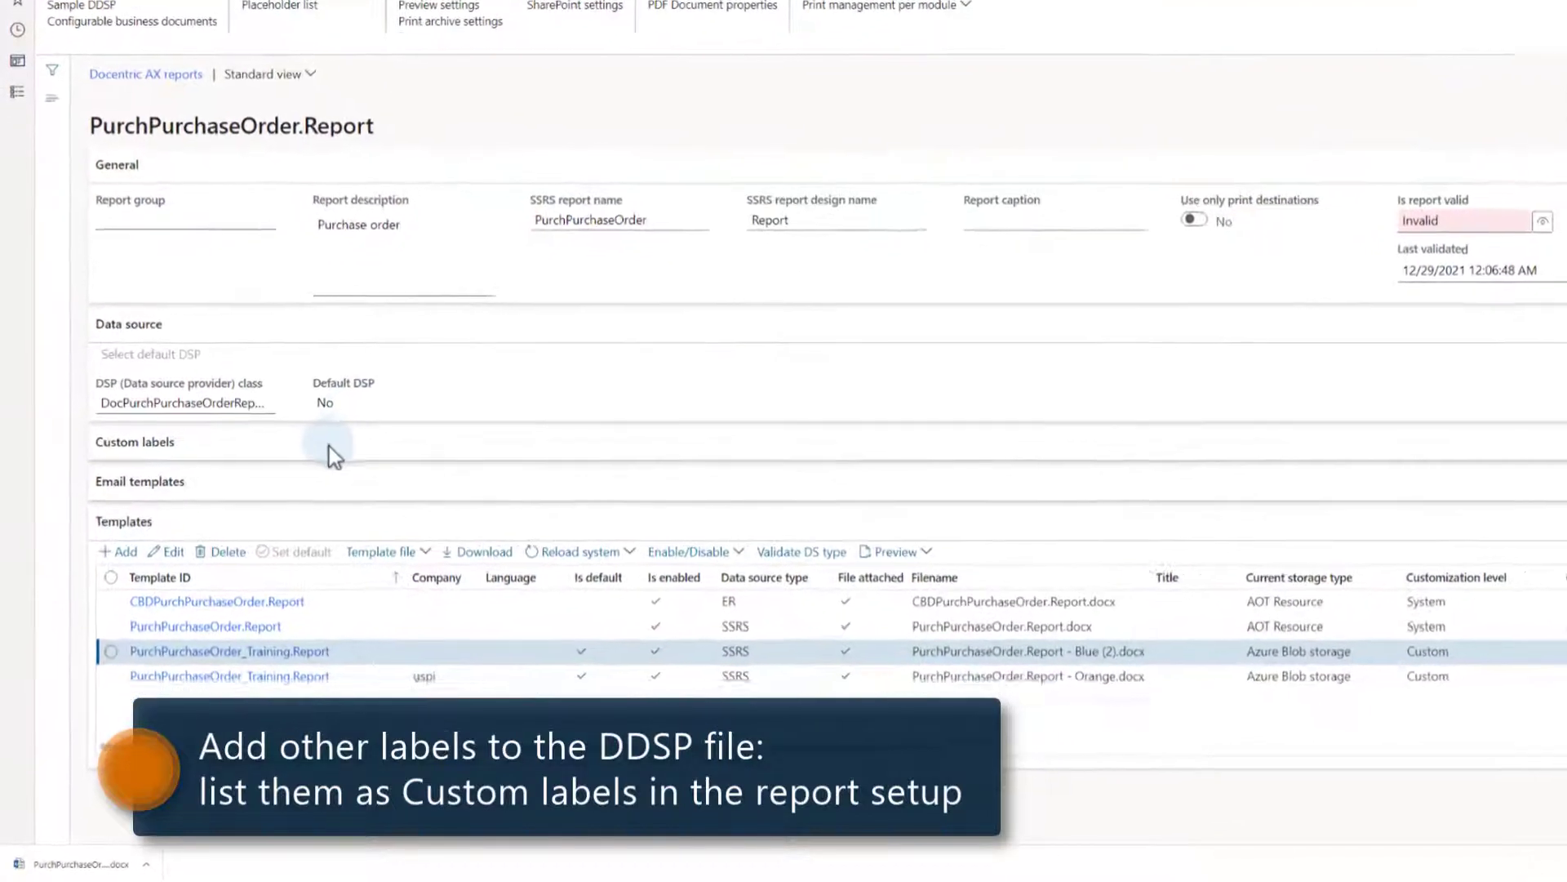
Add the user-defined label UDLabelForVideoTraining to the custom labels of PurchPurchaseOrder.Report
click(250, 479)
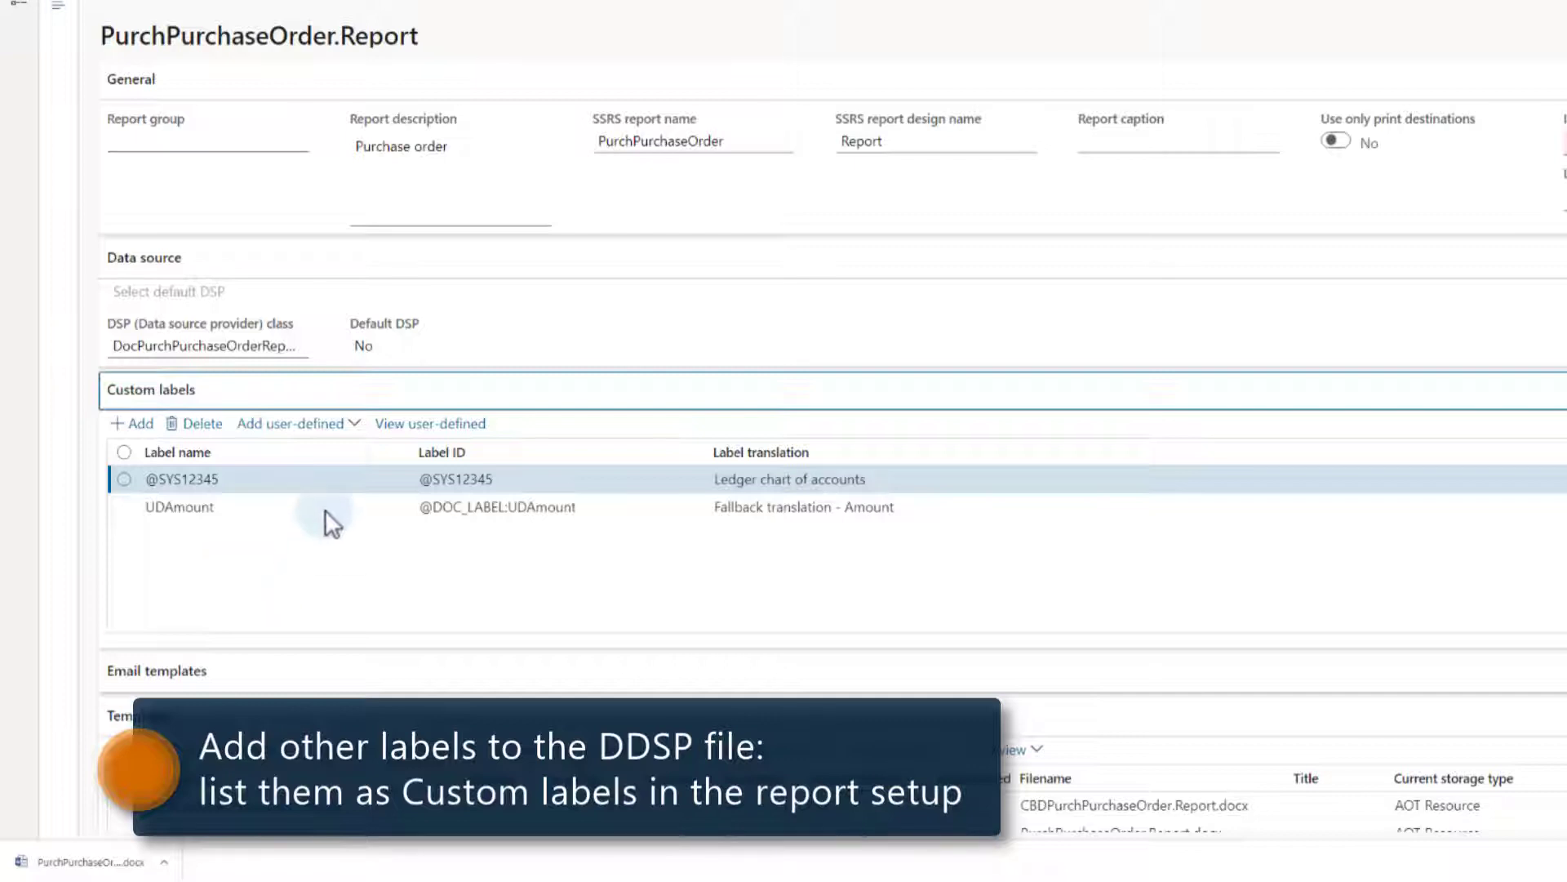
click(355, 428)
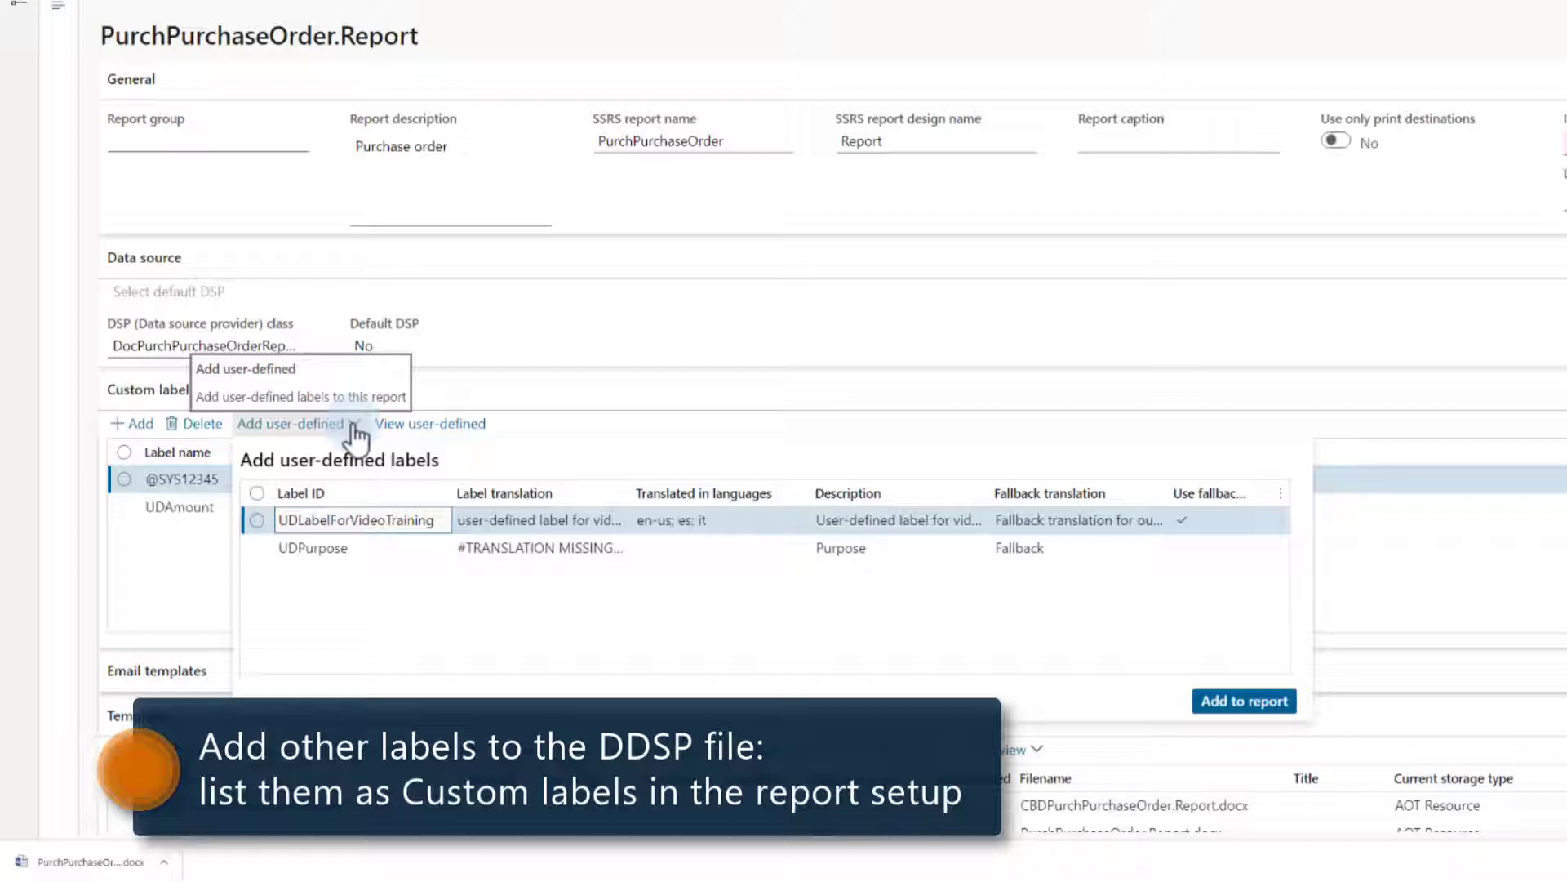
click(257, 520)
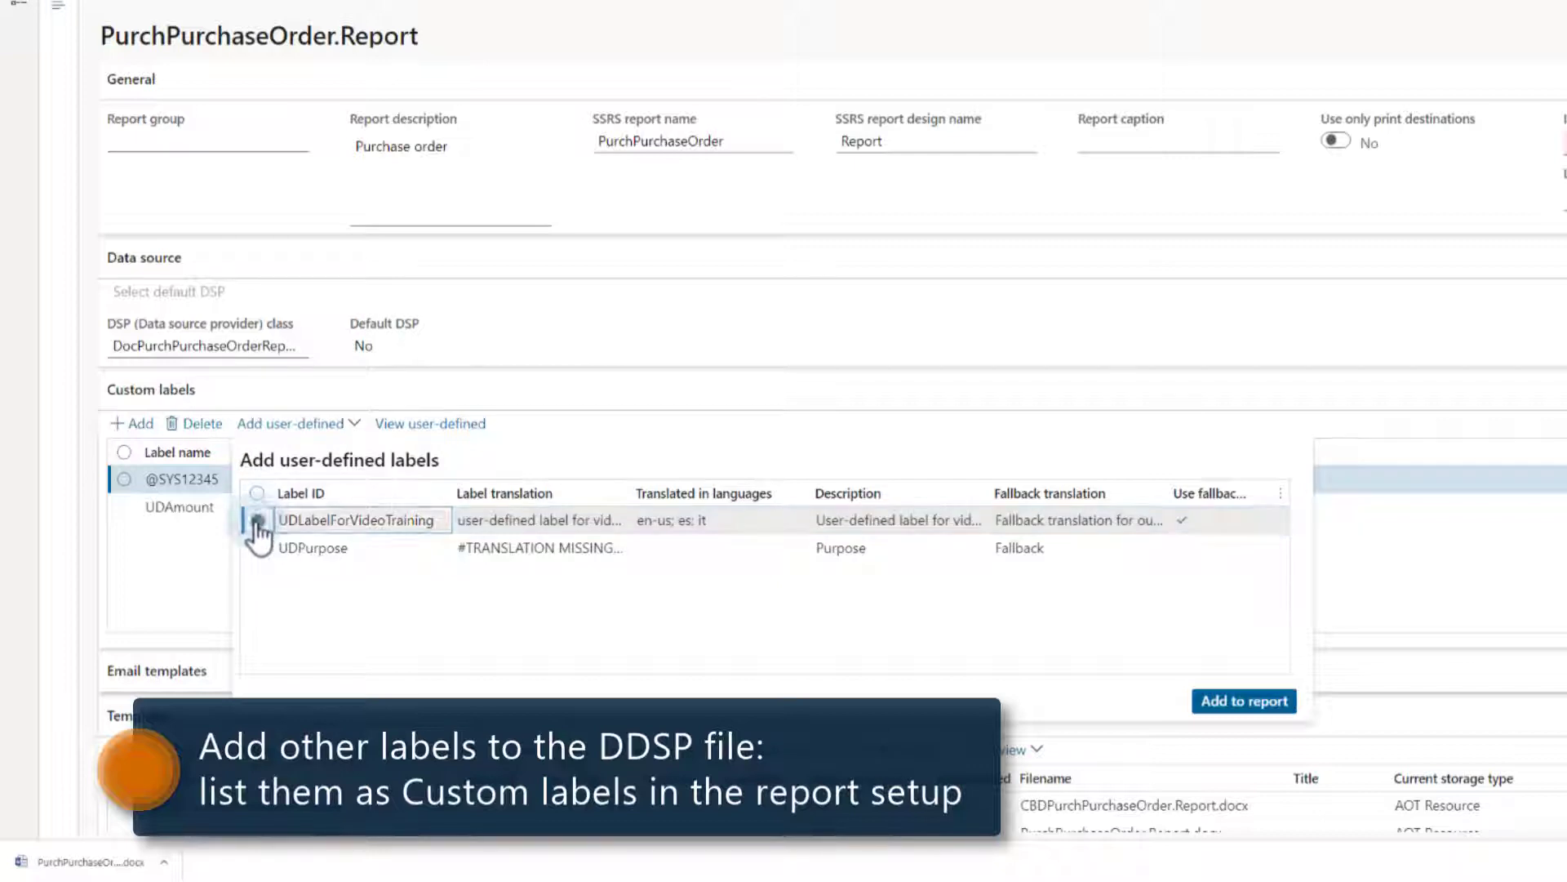
click(1236, 702)
click(1237, 704)
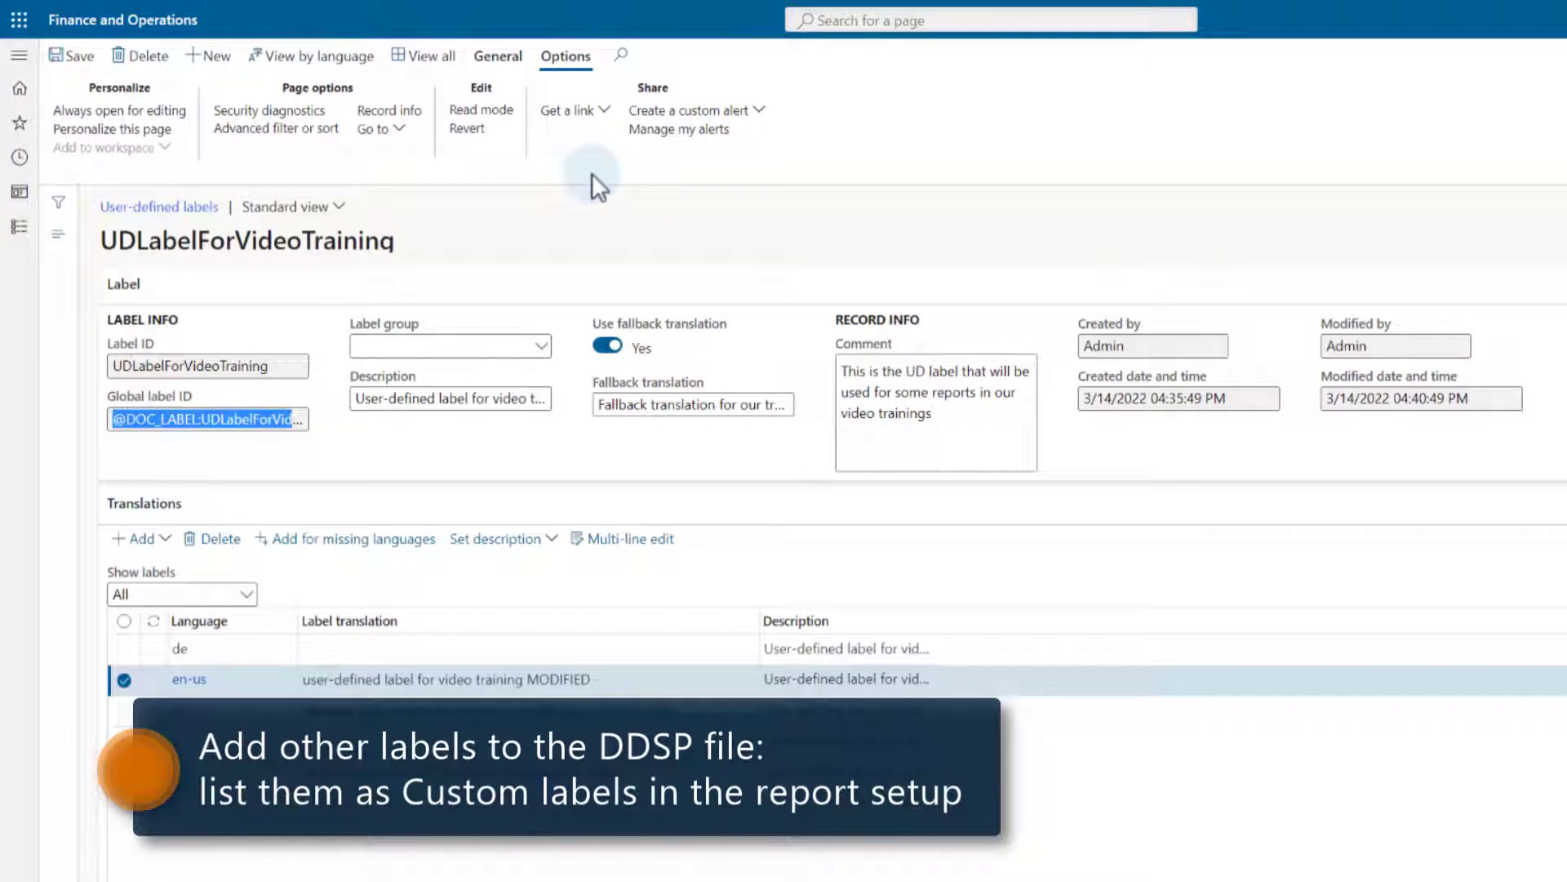
Select all user-defined labels and look through the report IDs available for adding them to a report
click(129, 206)
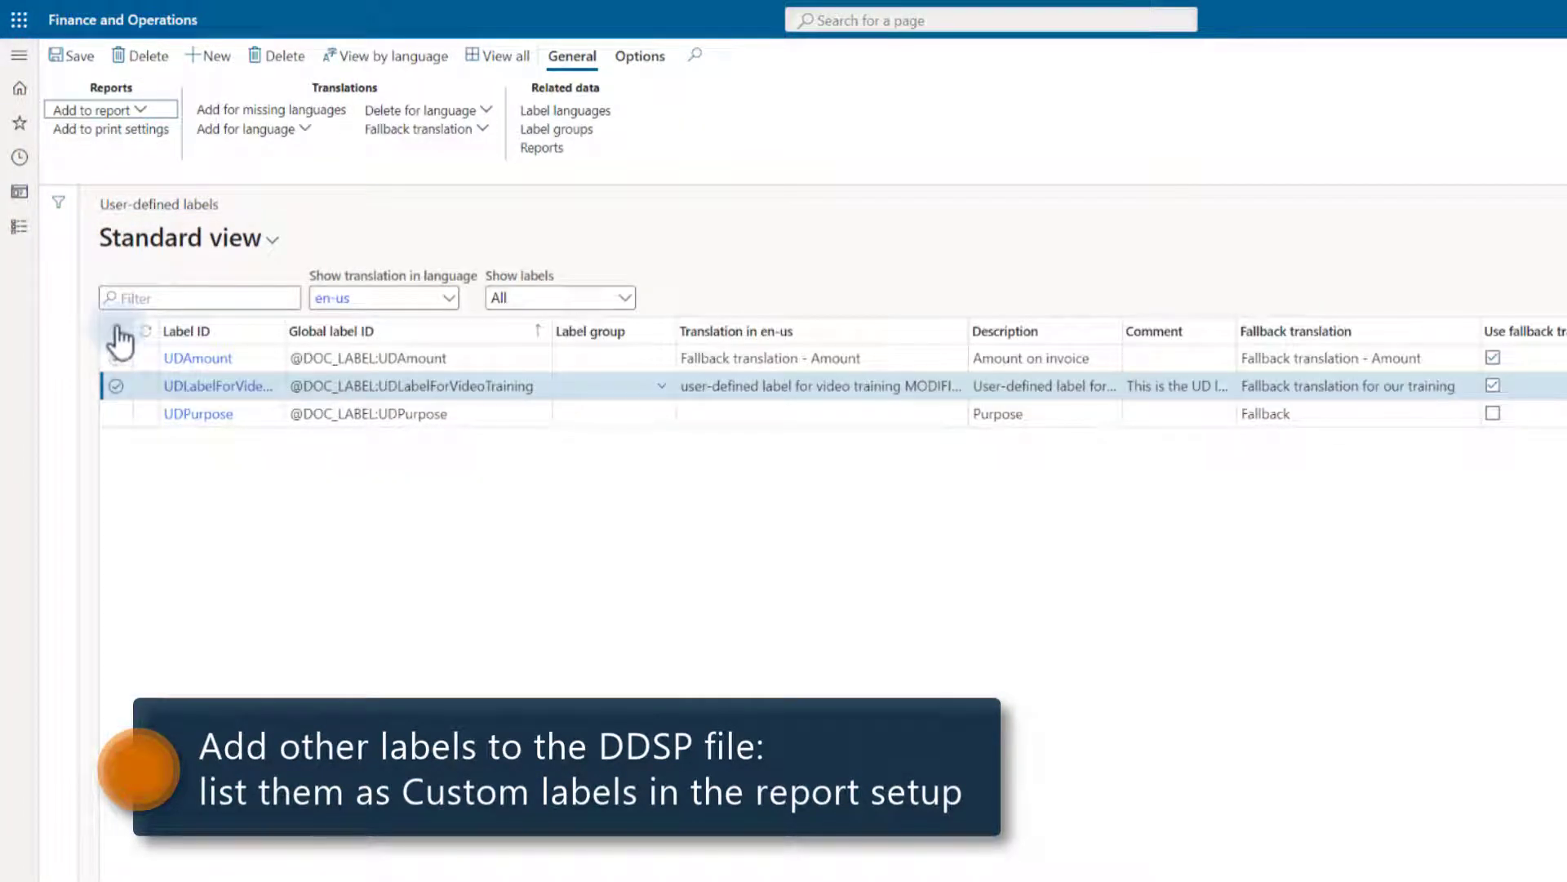
click(116, 331)
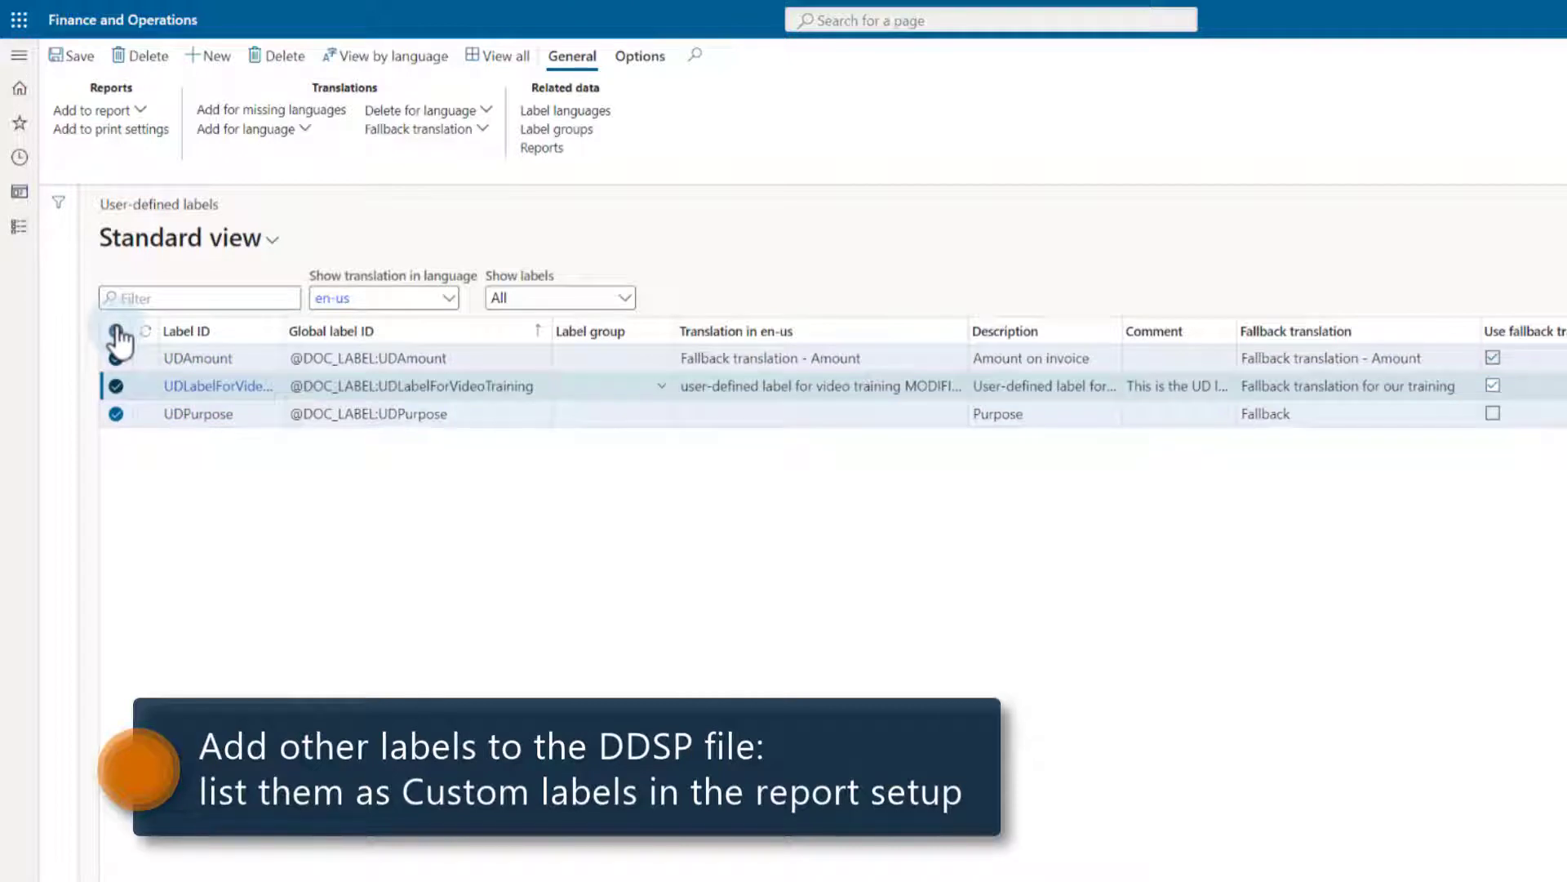
click(143, 112)
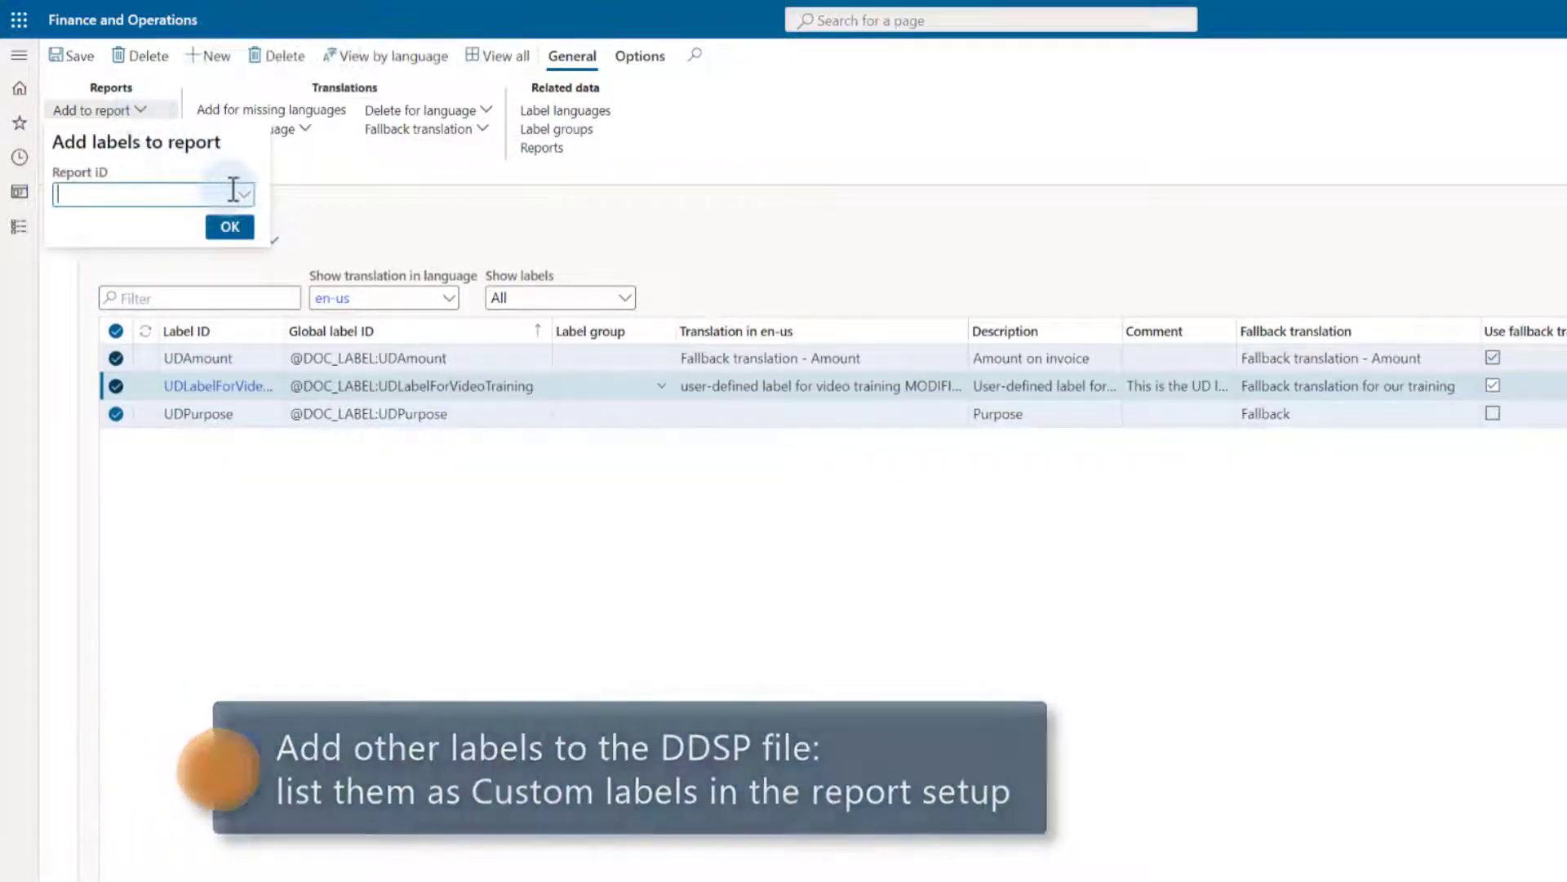
click(244, 196)
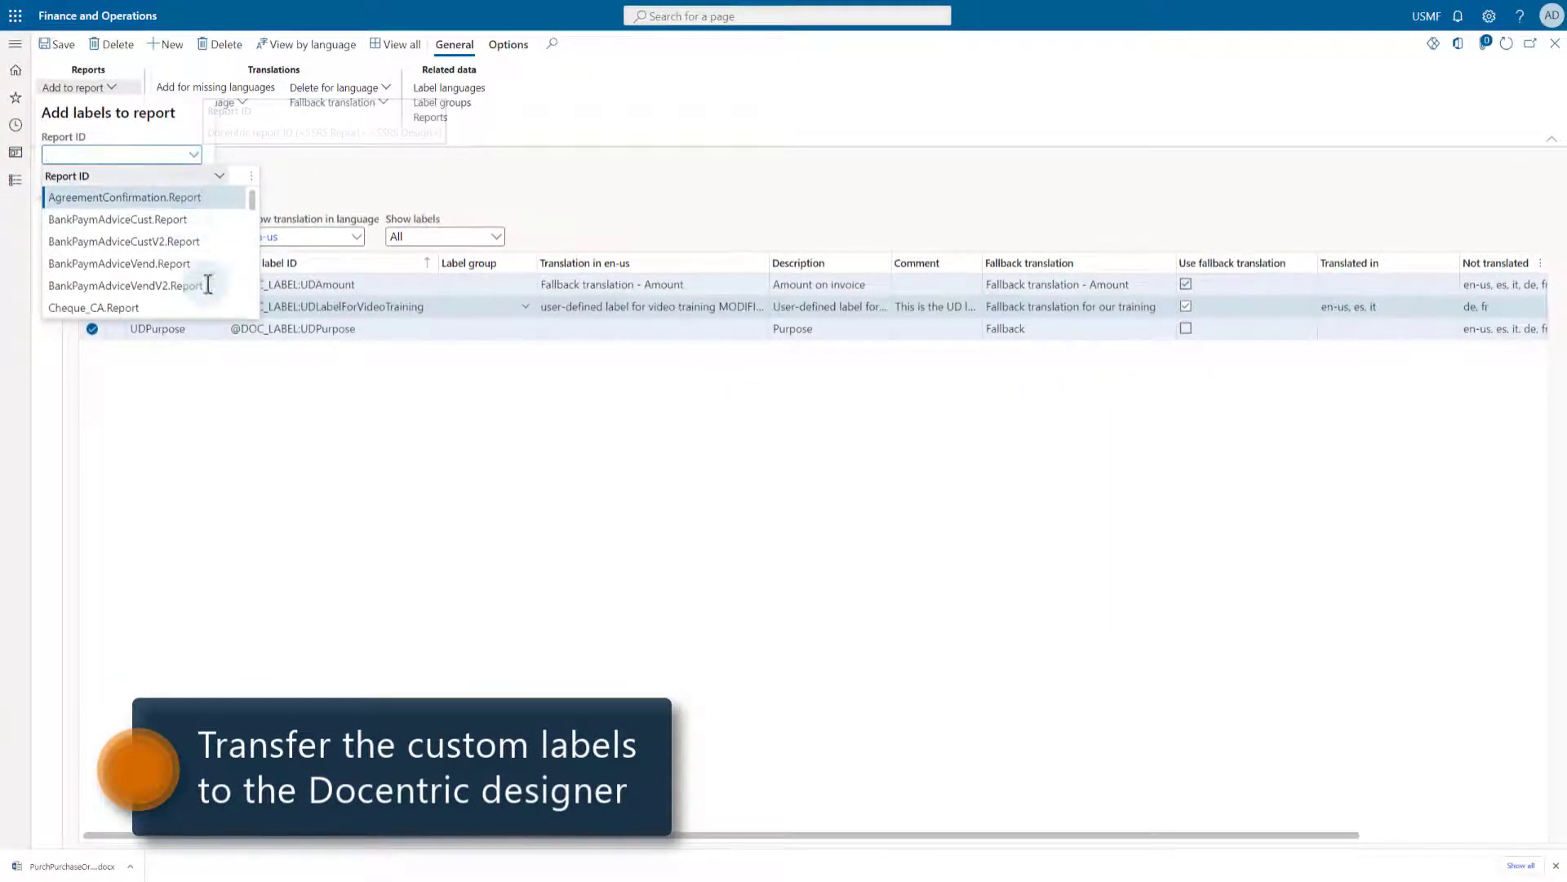
click(495, 459)
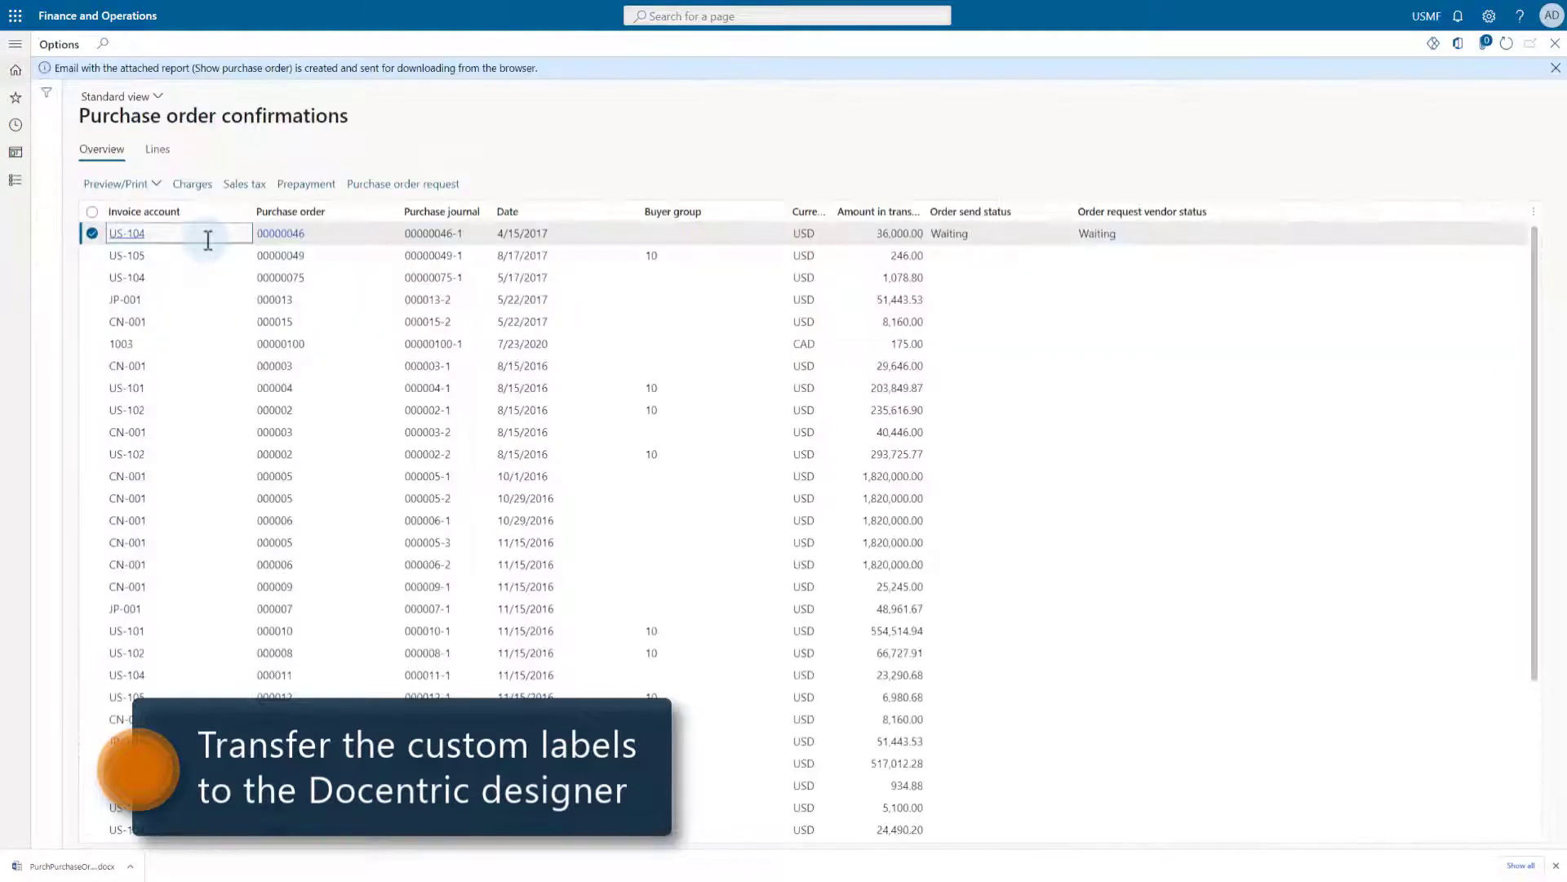
Preview the original confirmation dated 4/15/2017 and load the DDSP file it generates as data source in the Word template
click(152, 189)
click(144, 231)
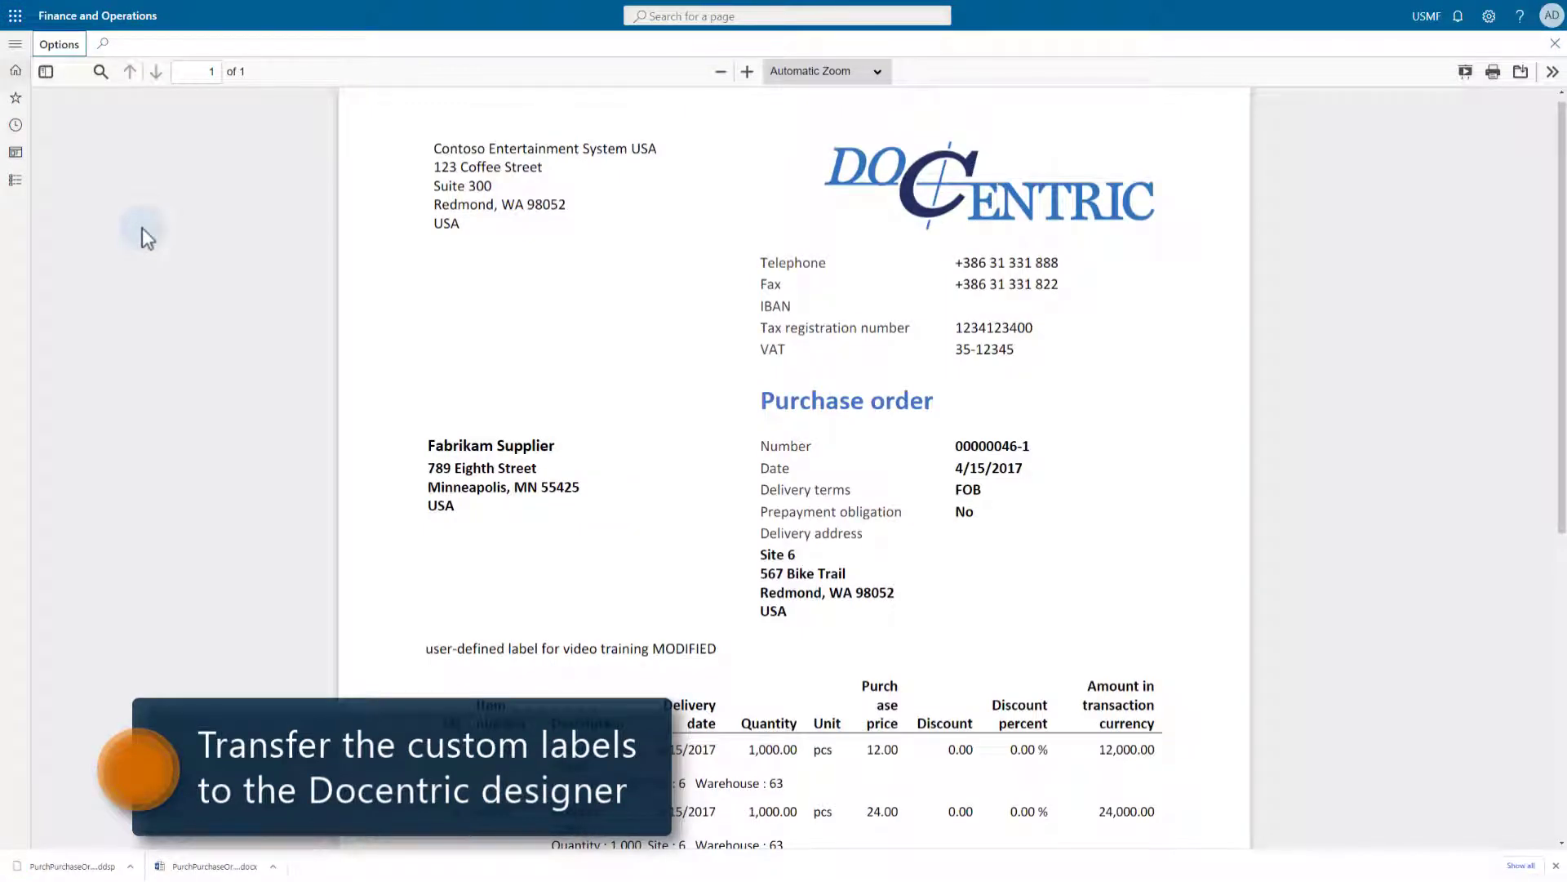
key(alt+Tab)
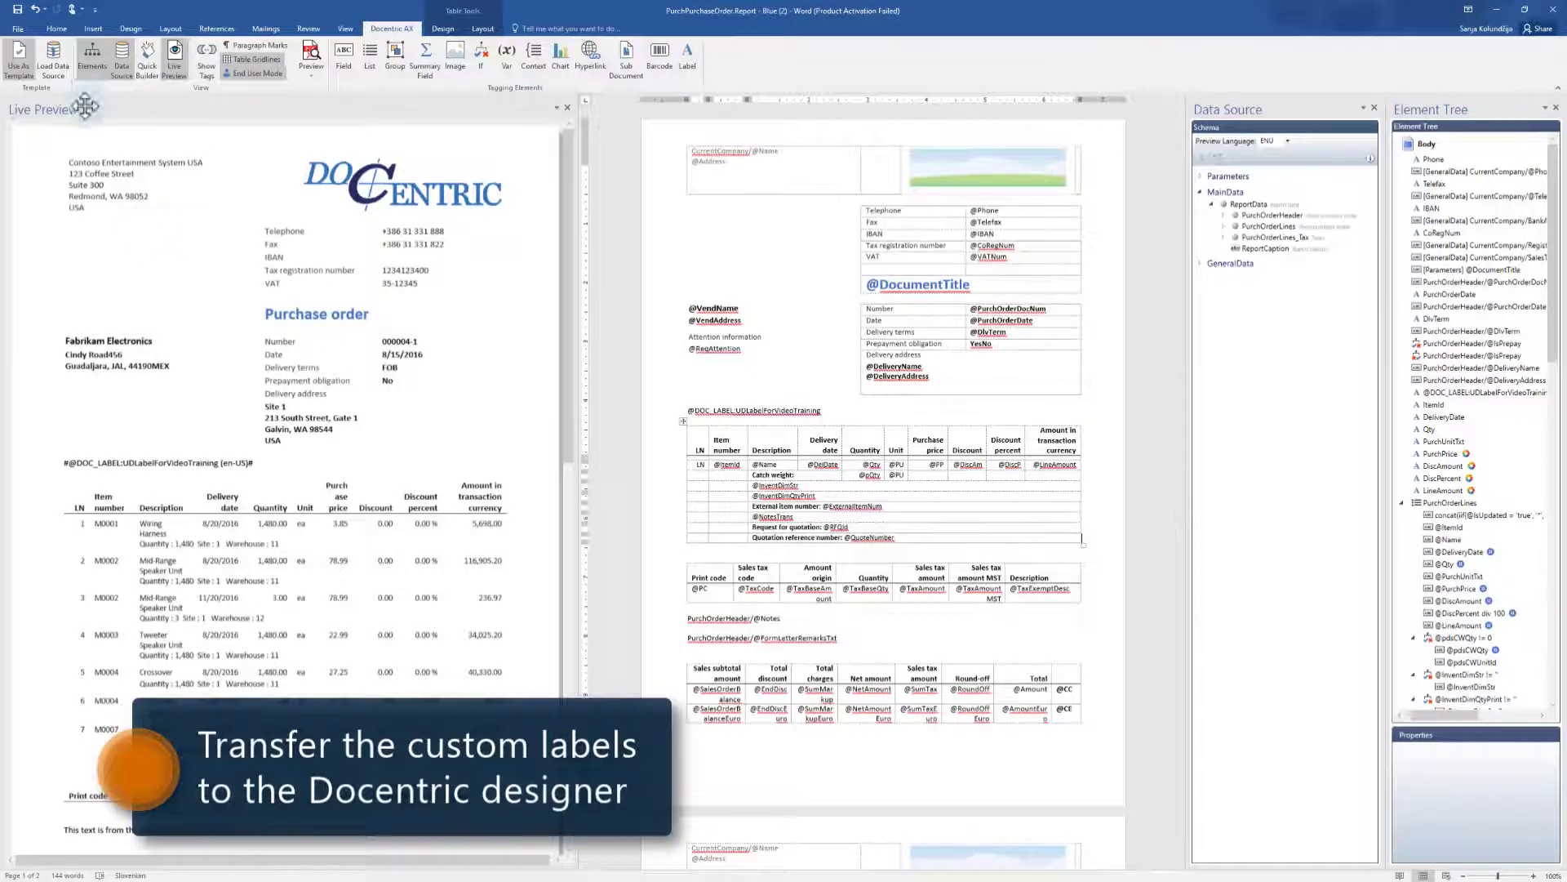
click(53, 57)
double_click(535, 220)
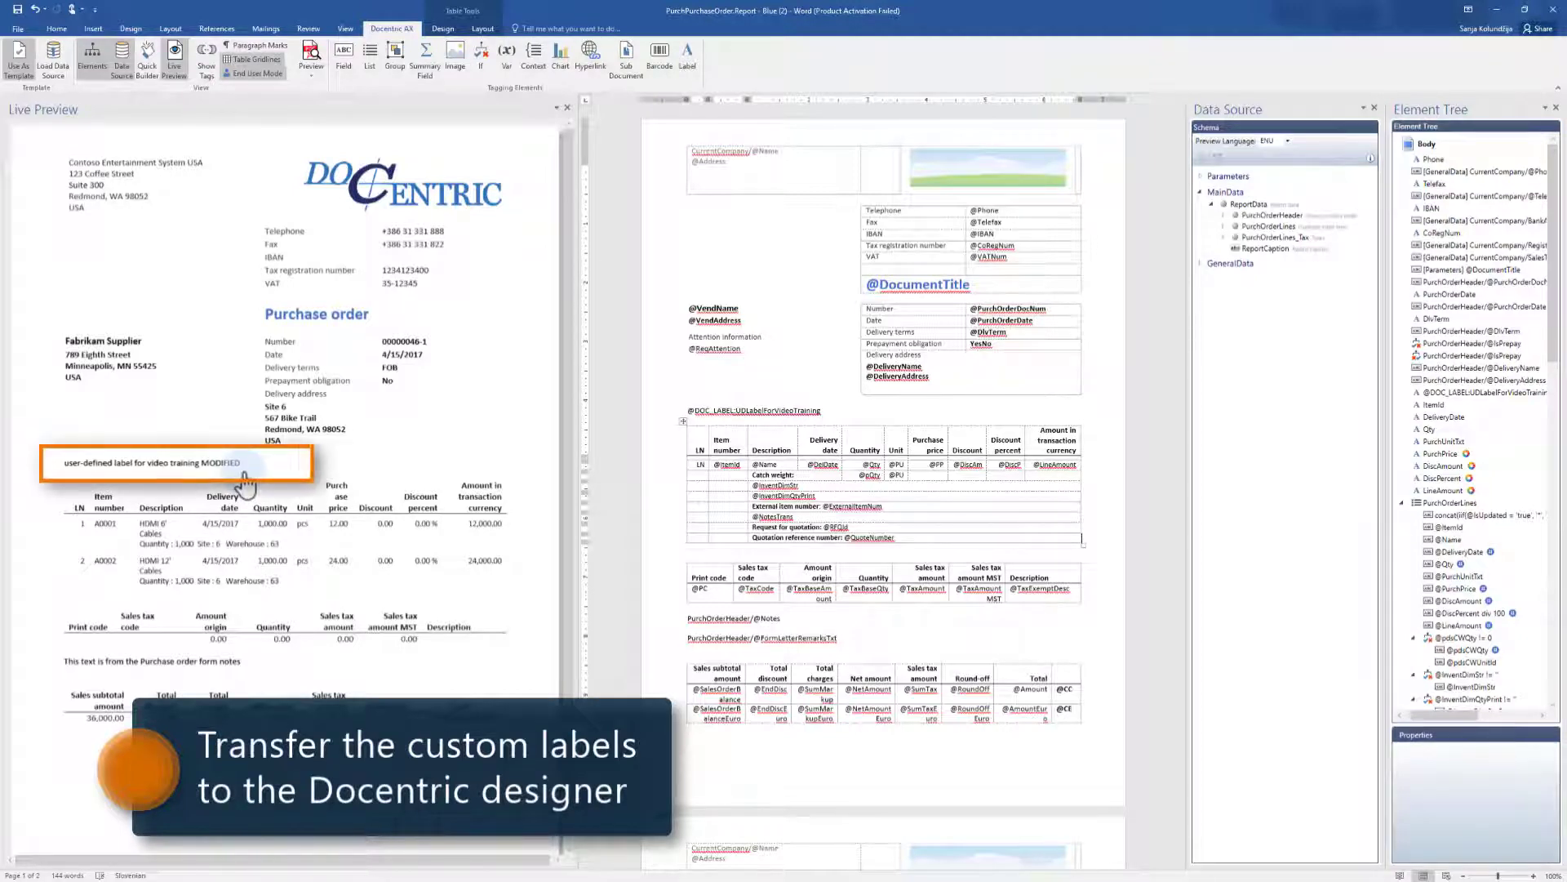
Switch the template's preview language to Spanish, Italian and German in turn to check the user-defined label's translation
click(1288, 140)
click(1216, 206)
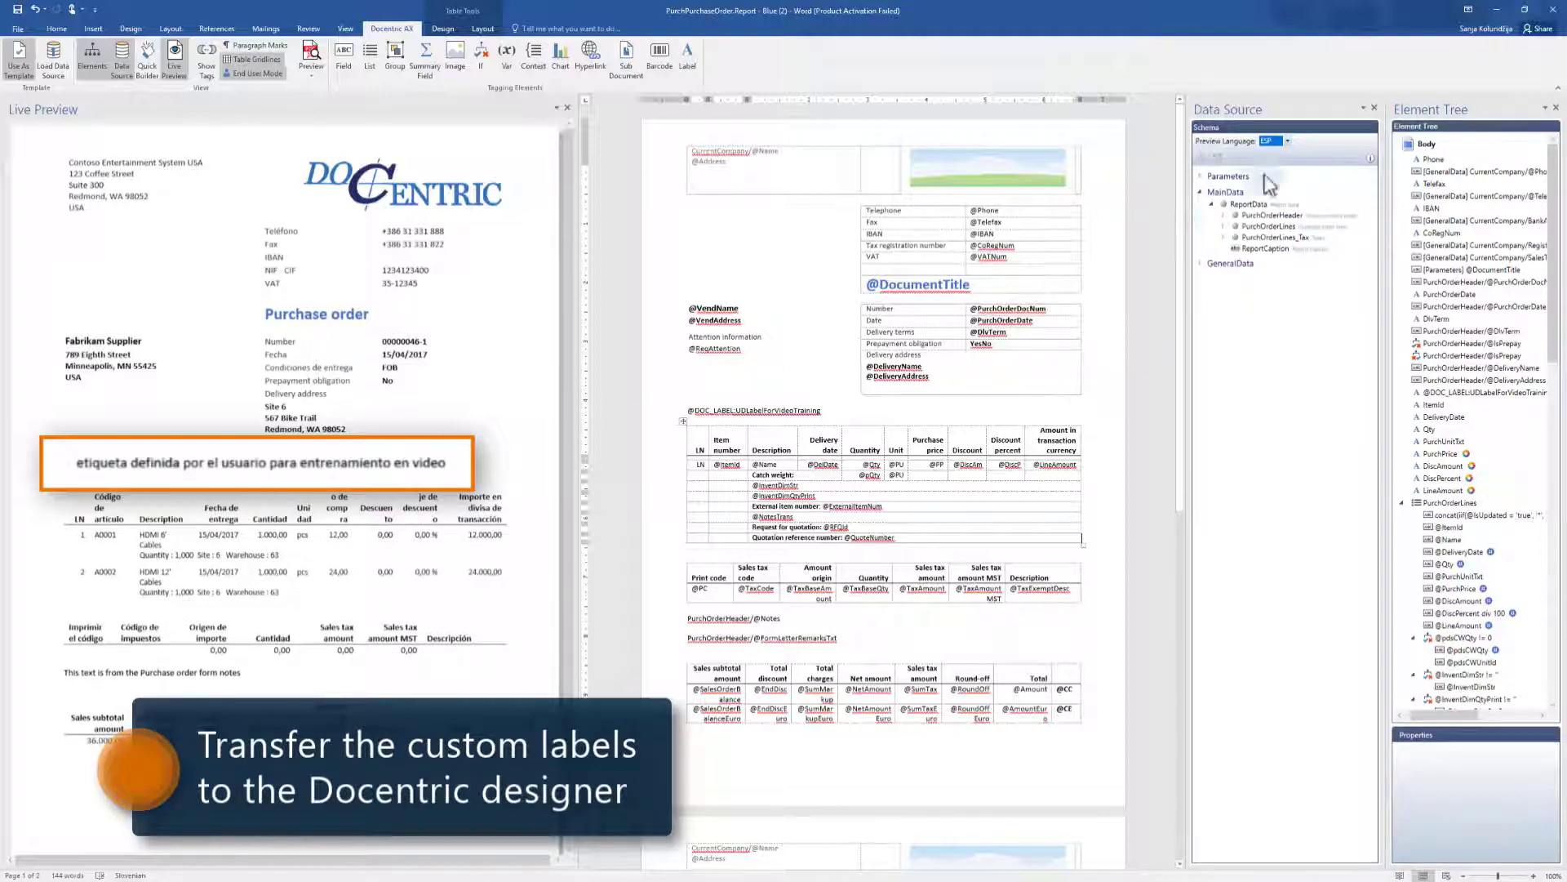
click(1286, 140)
click(1208, 304)
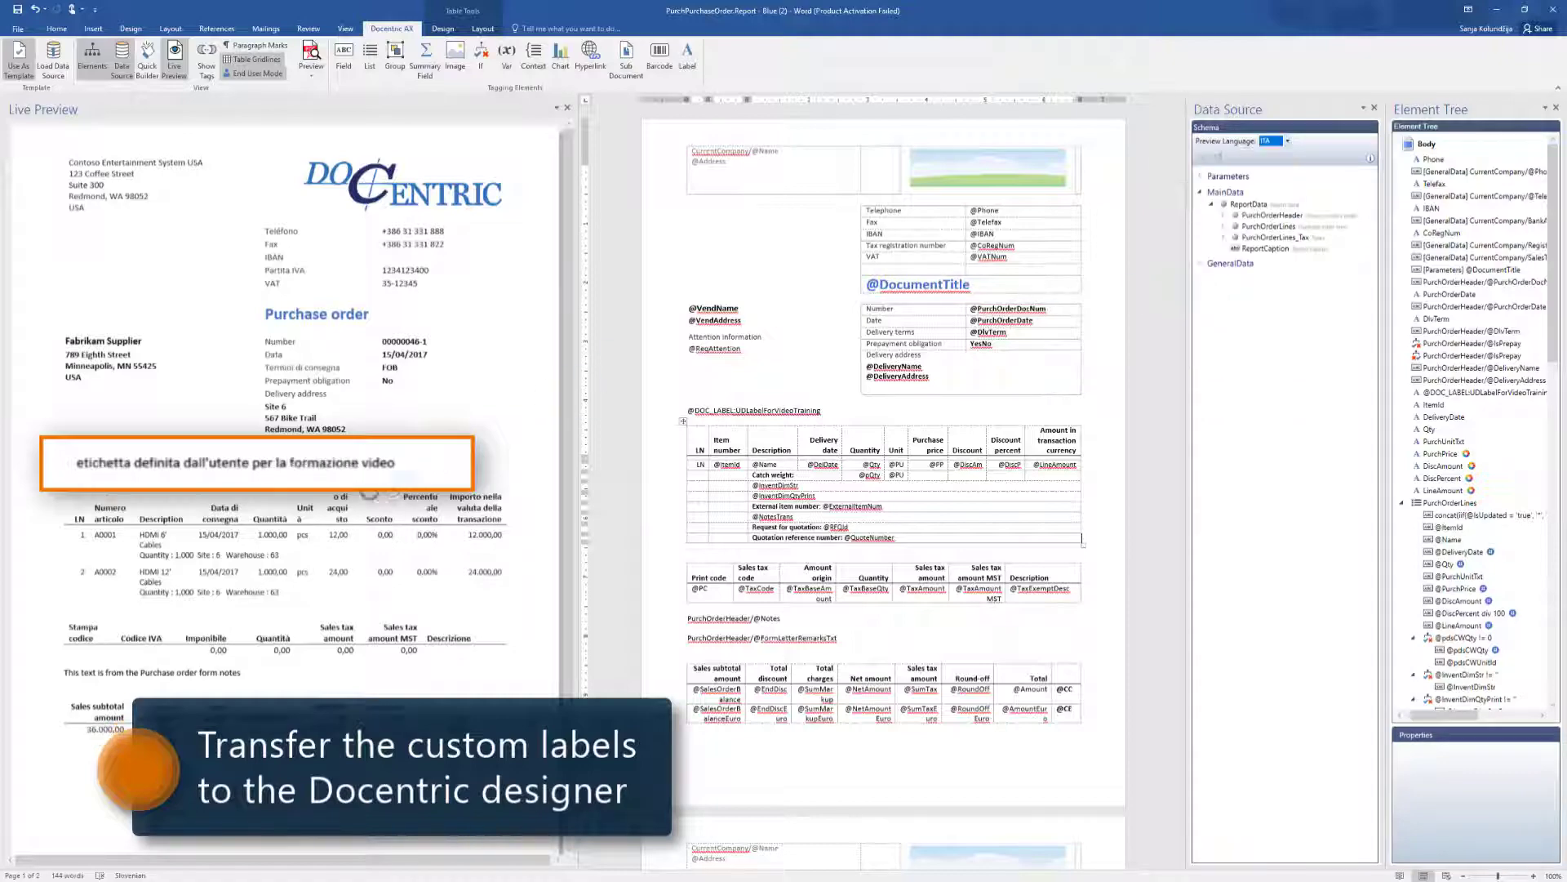
click(1288, 140)
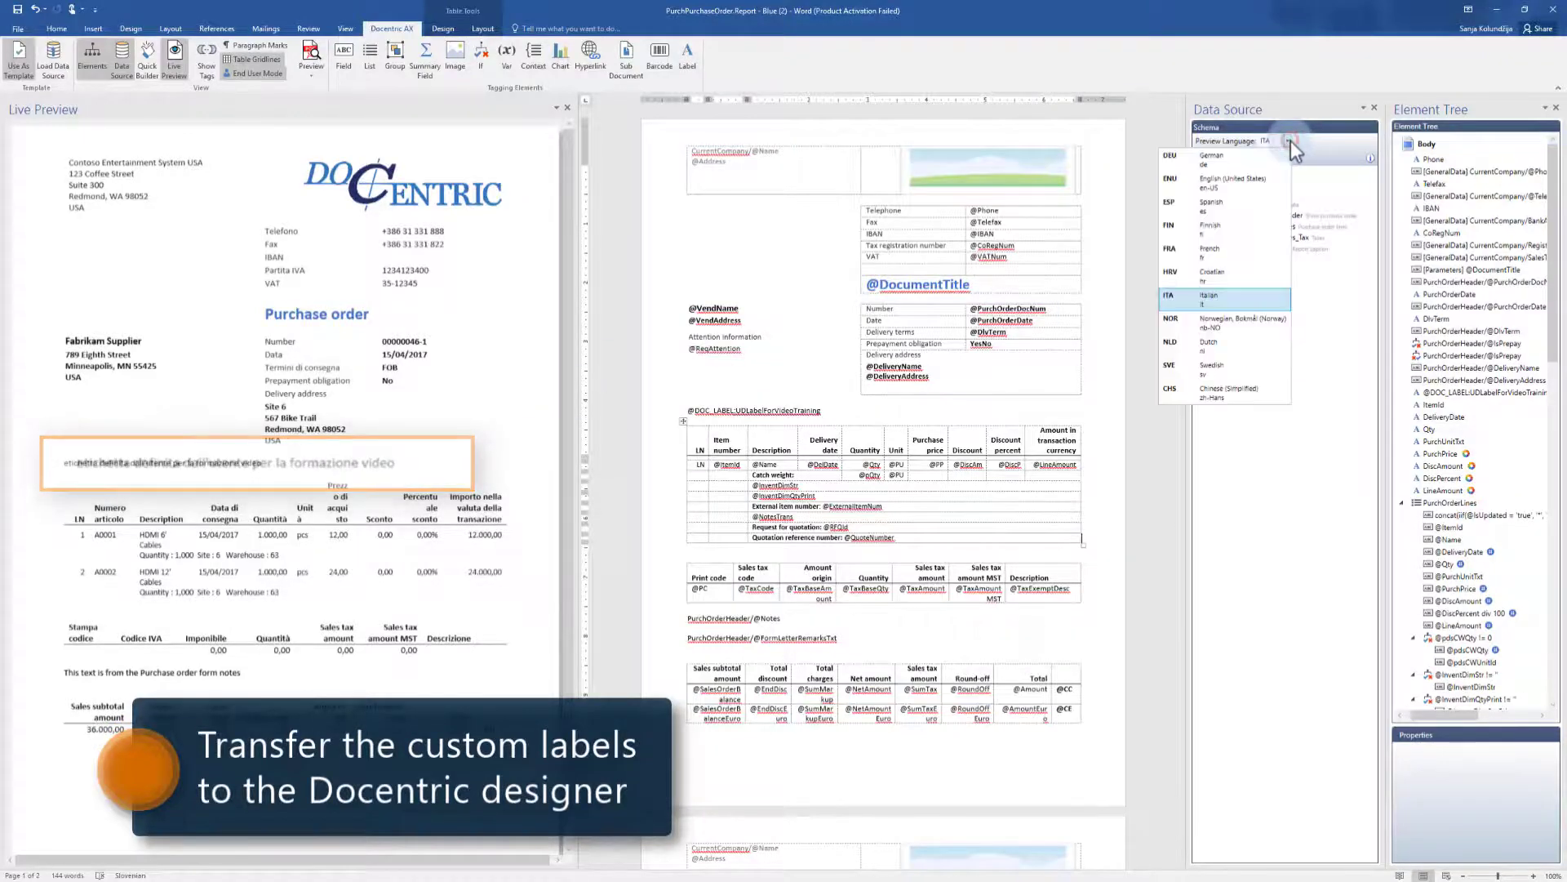
click(1216, 181)
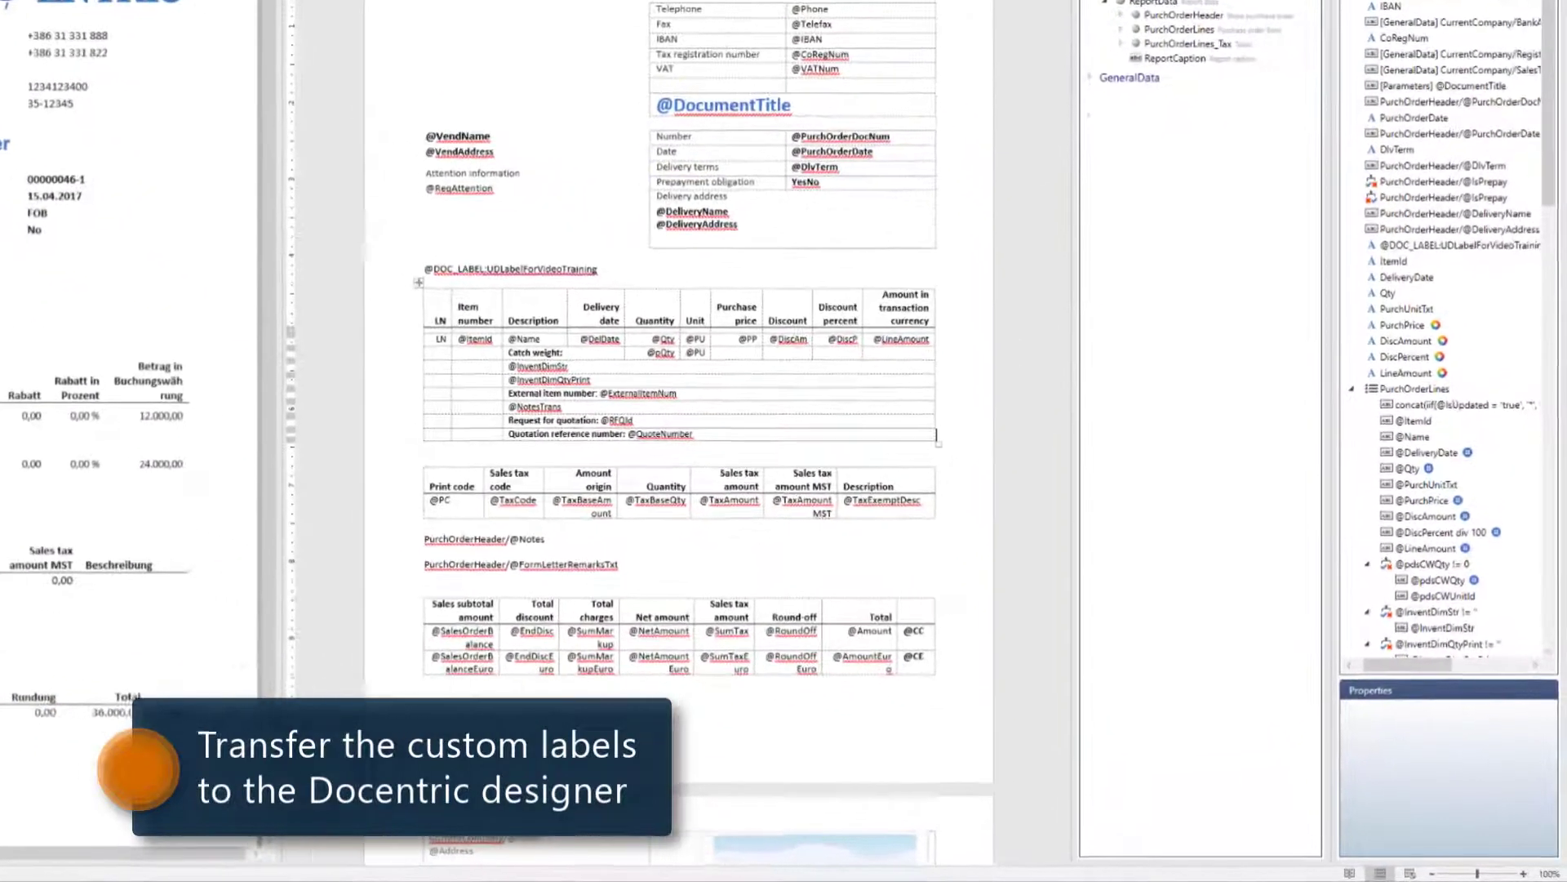
click(528, 270)
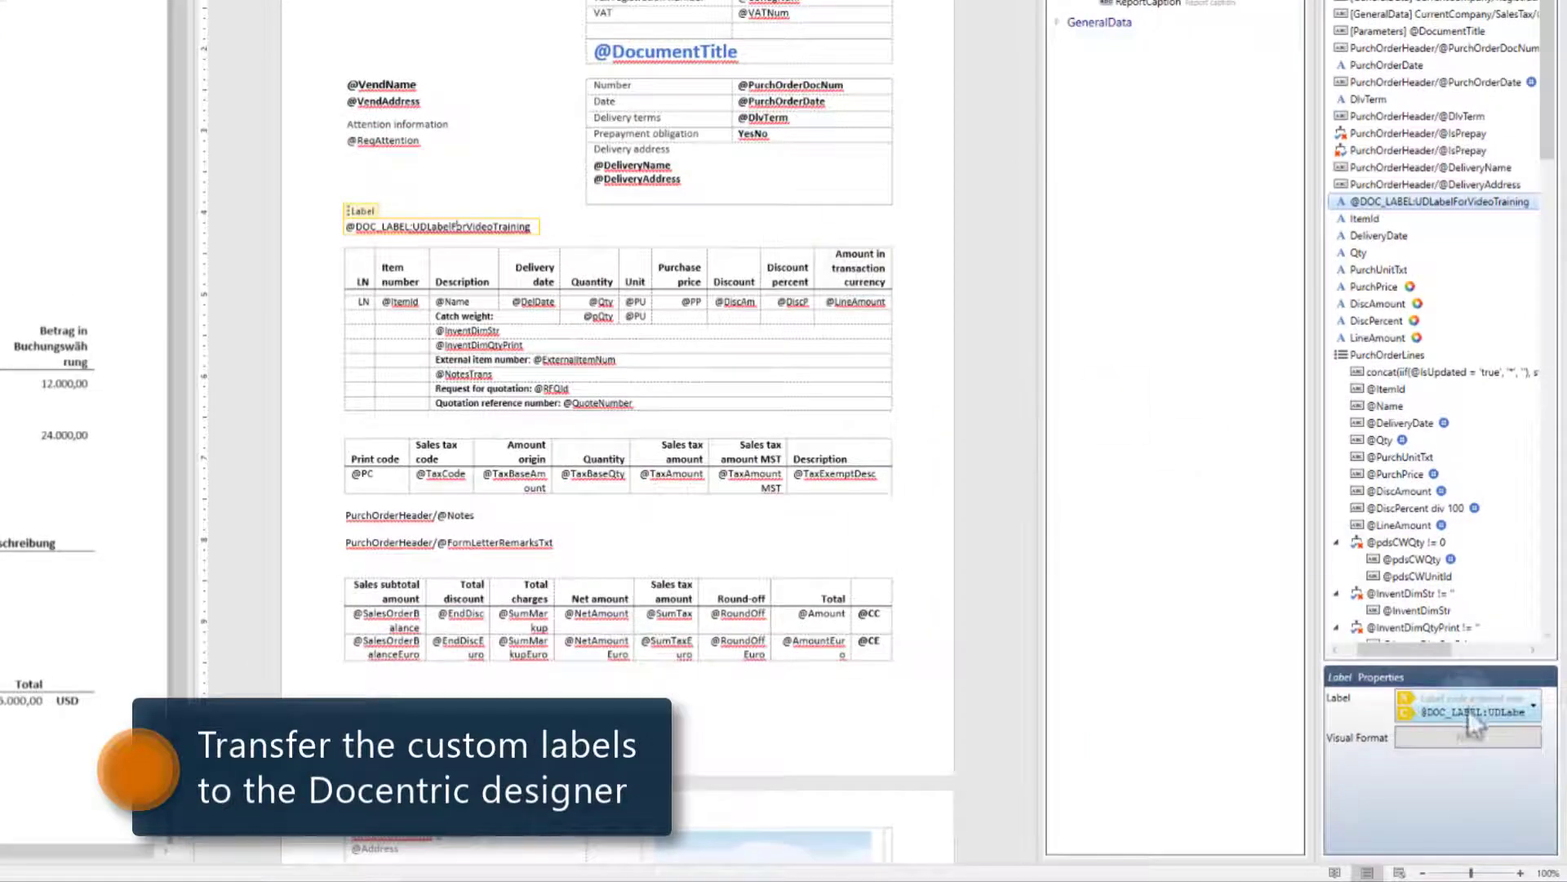
click(1468, 709)
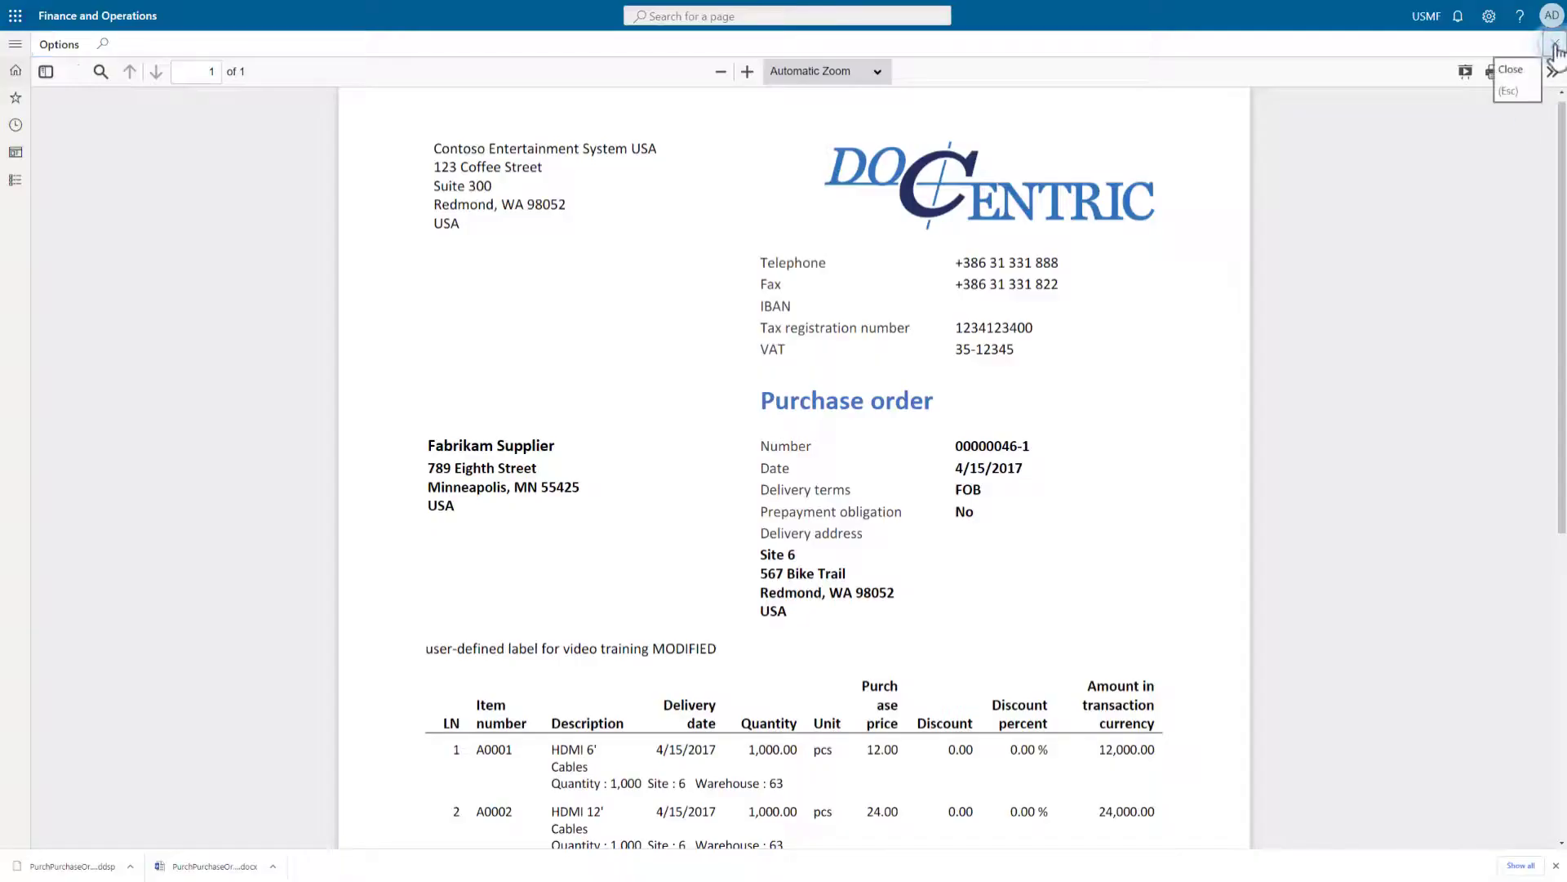
Close the confirmation preview in Finance and Operations and open the header details of Contoso Asia's purchase order confirmed on 8/15/2016
click(1519, 49)
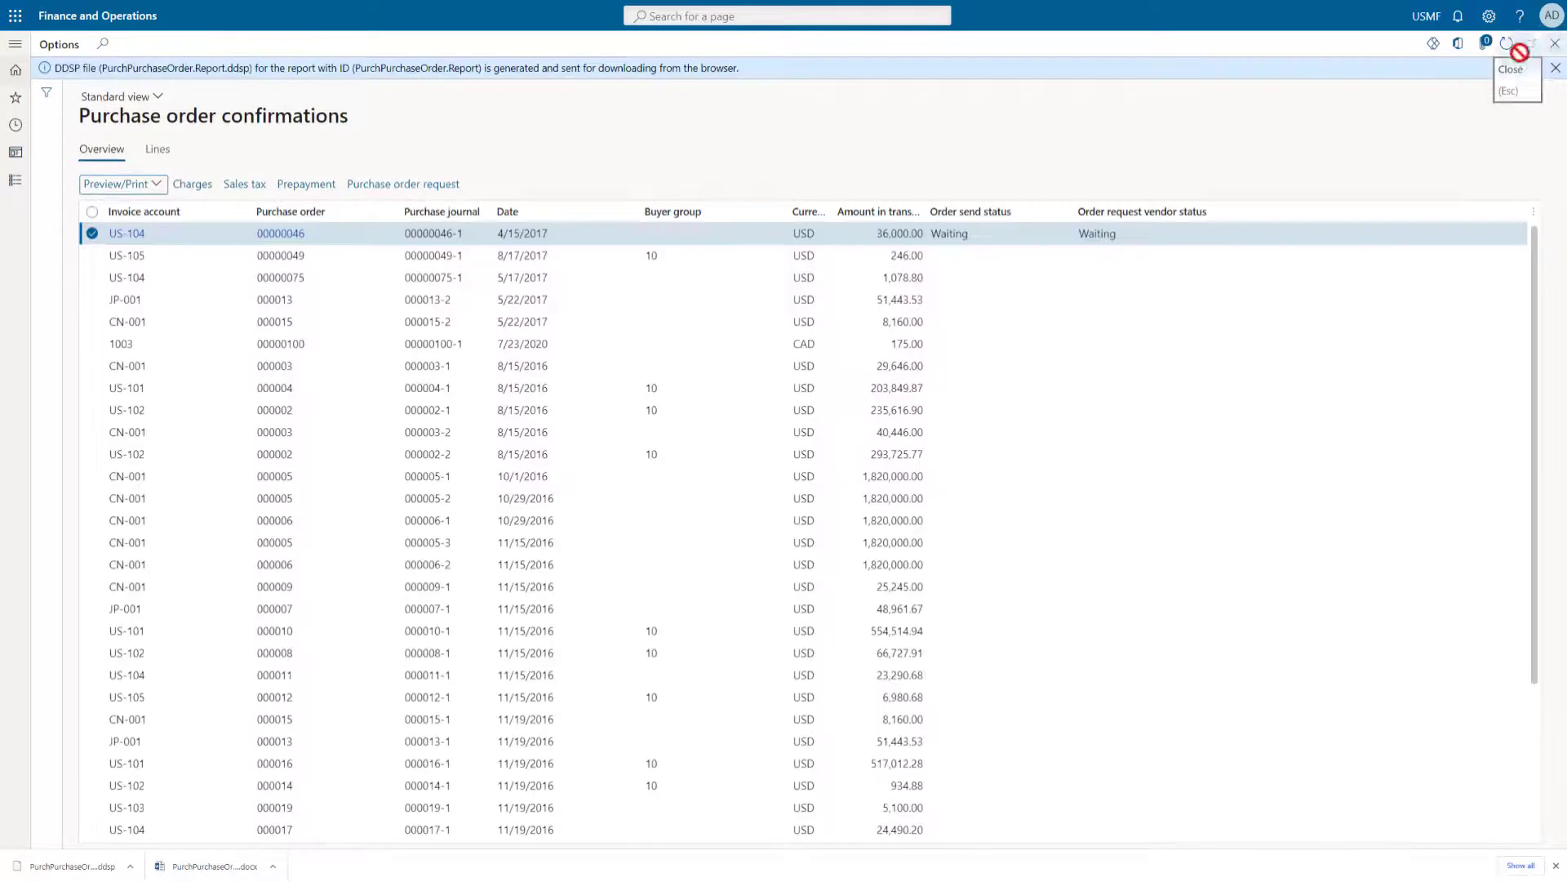
click(272, 366)
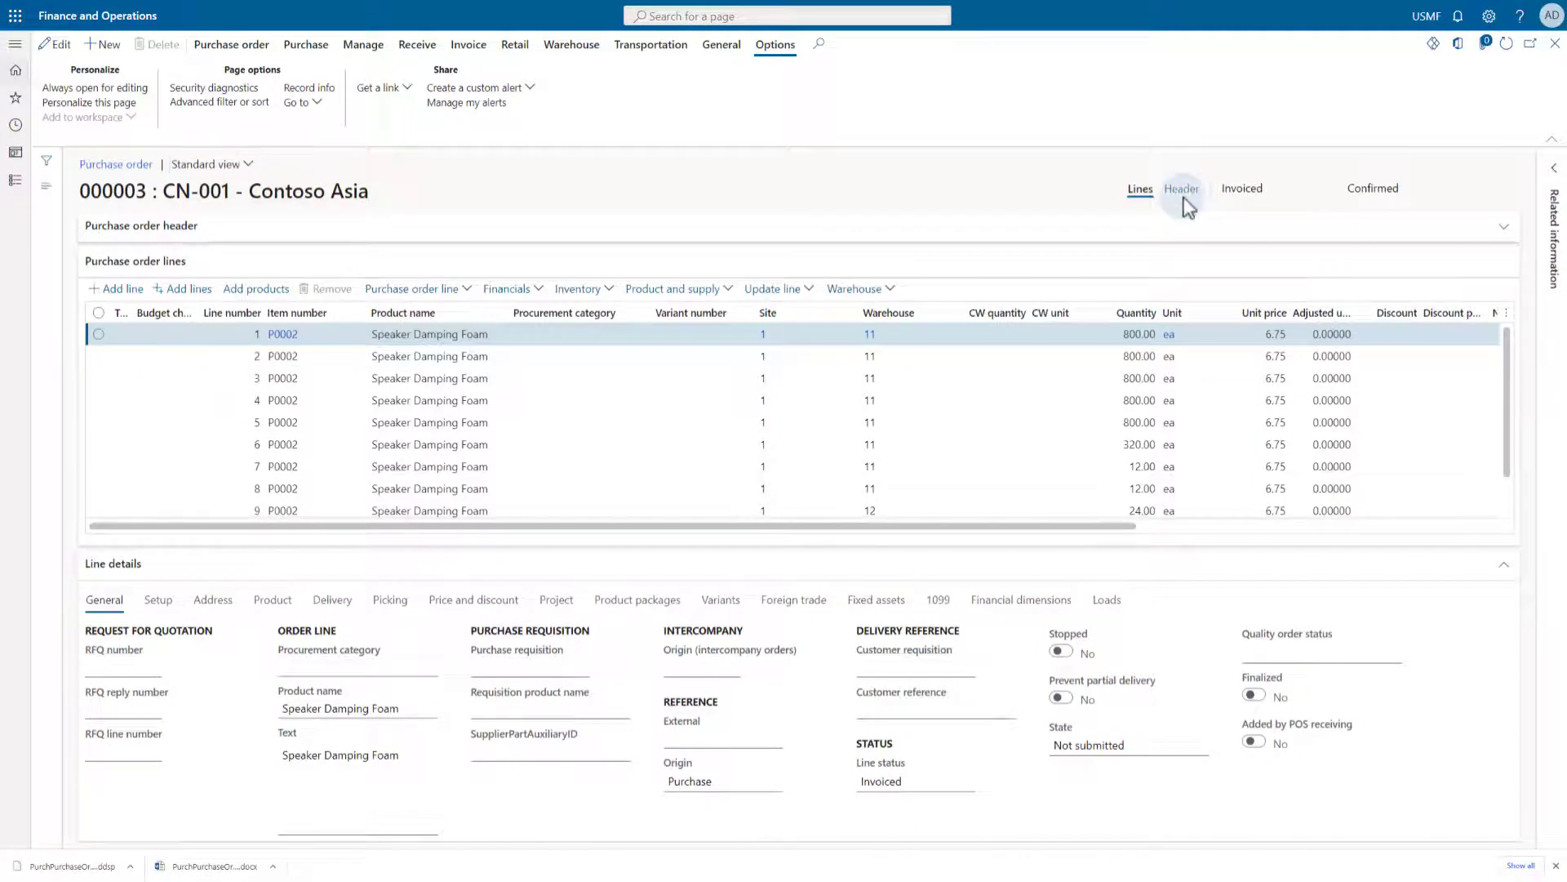
click(1182, 189)
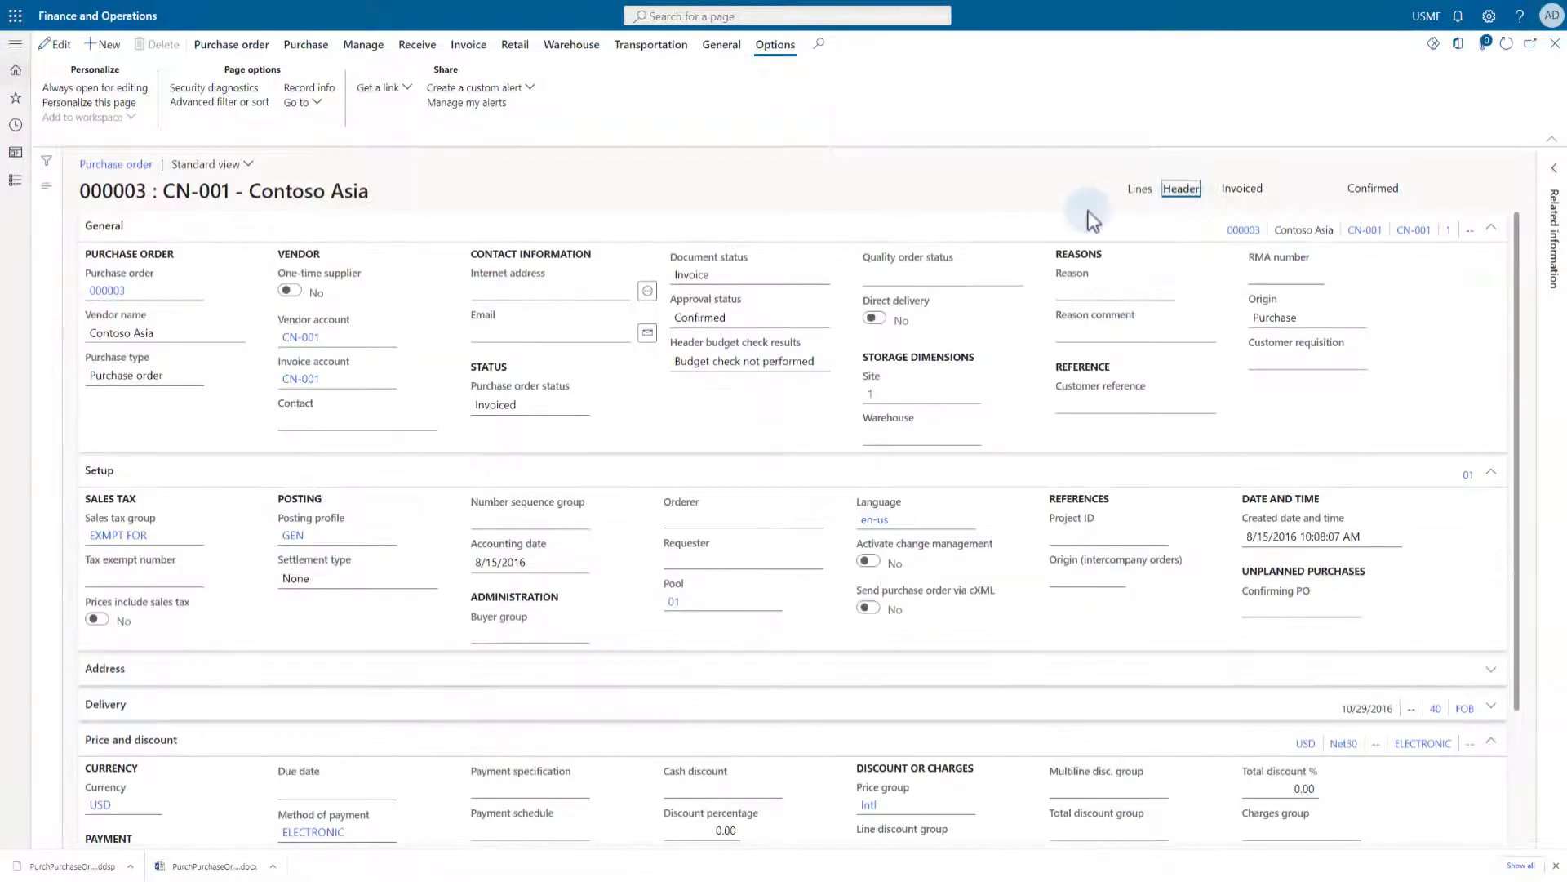
Set the purchase order's language to de and return to the purchase order confirmations list
click(912, 519)
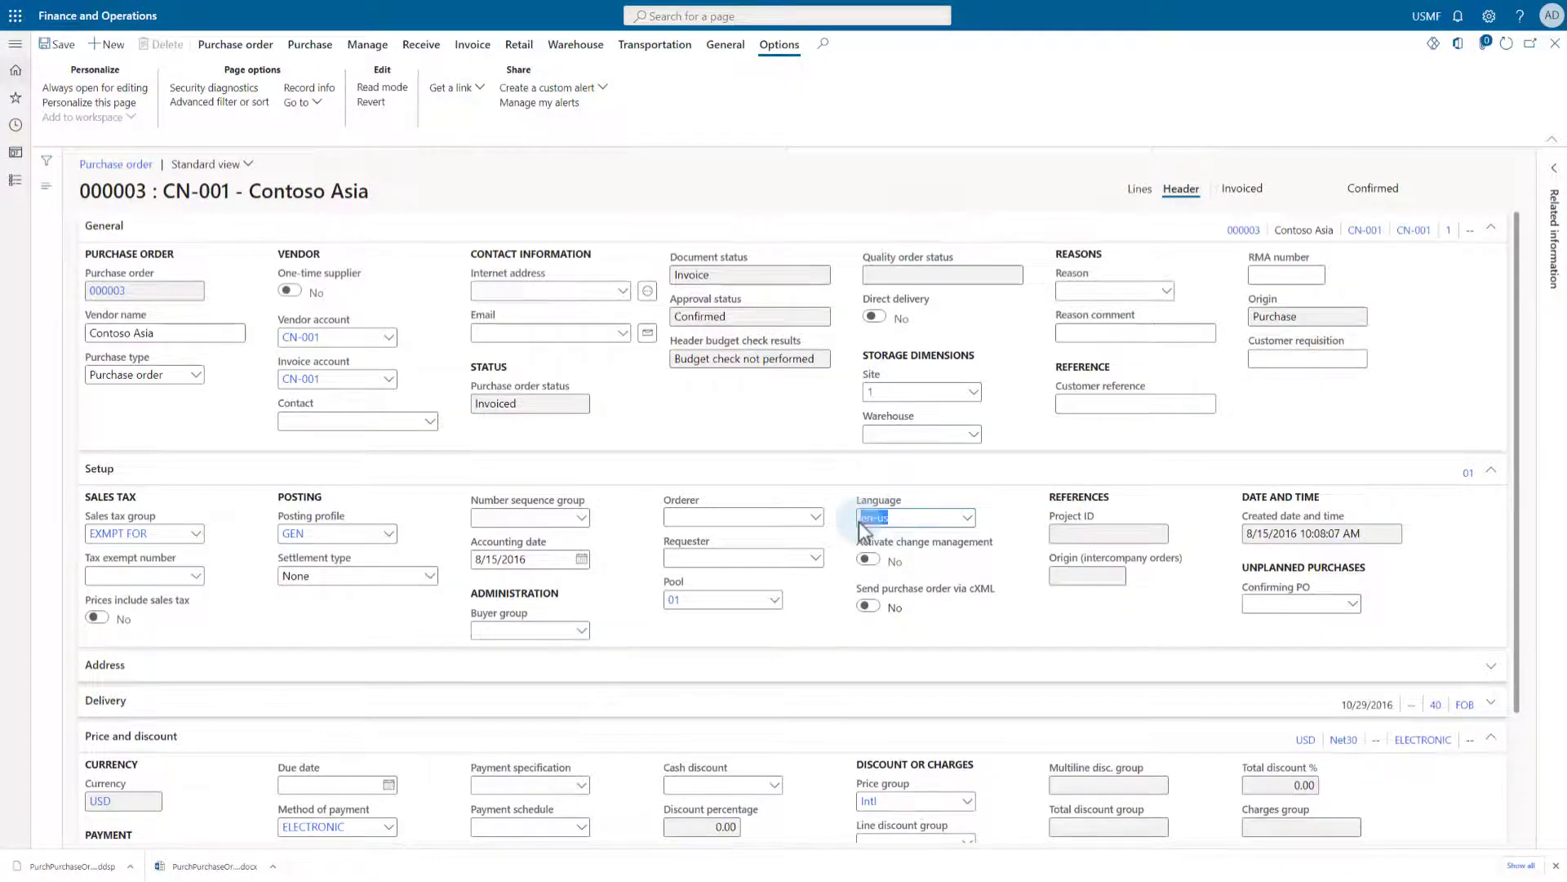
text(de)
key(Escape)
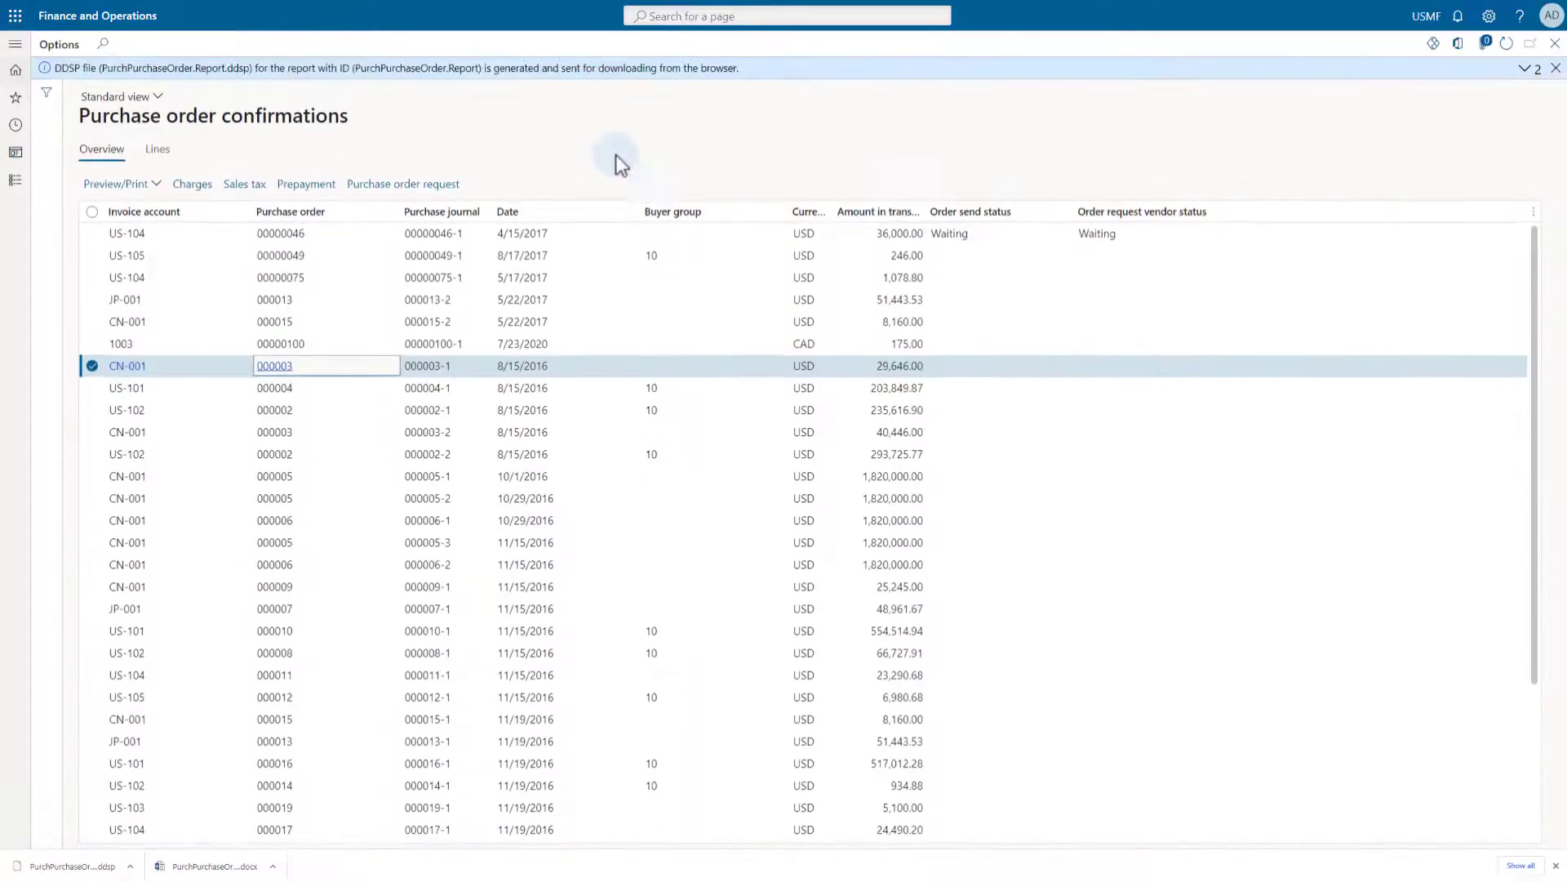
Preview the original of Contoso Asia's 8/15/2016 confirmation to check the label text in German, and close the preview
click(122, 184)
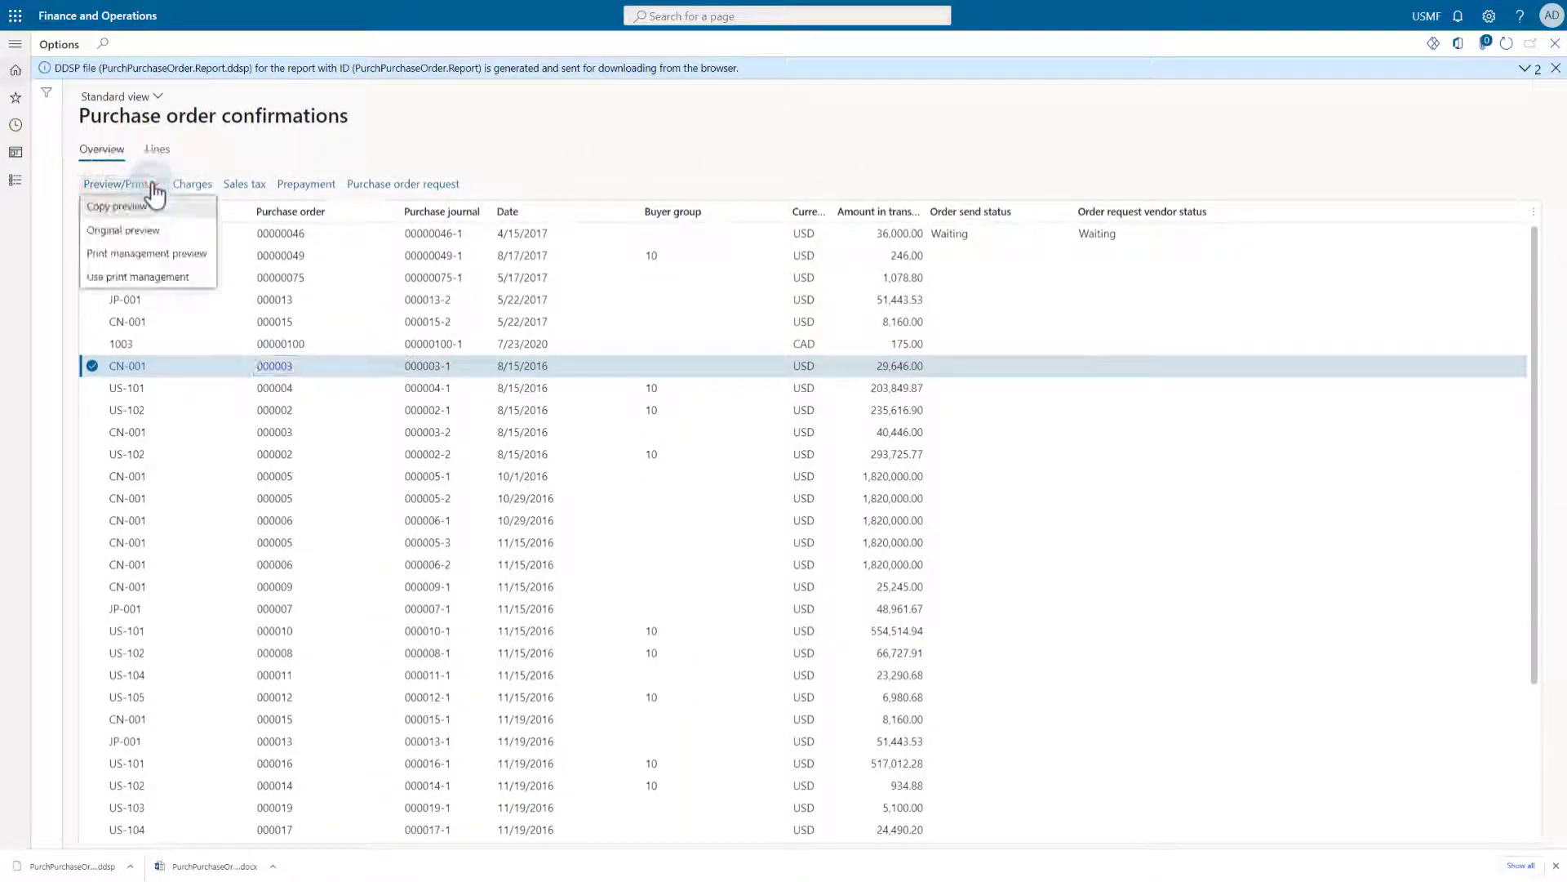
click(147, 230)
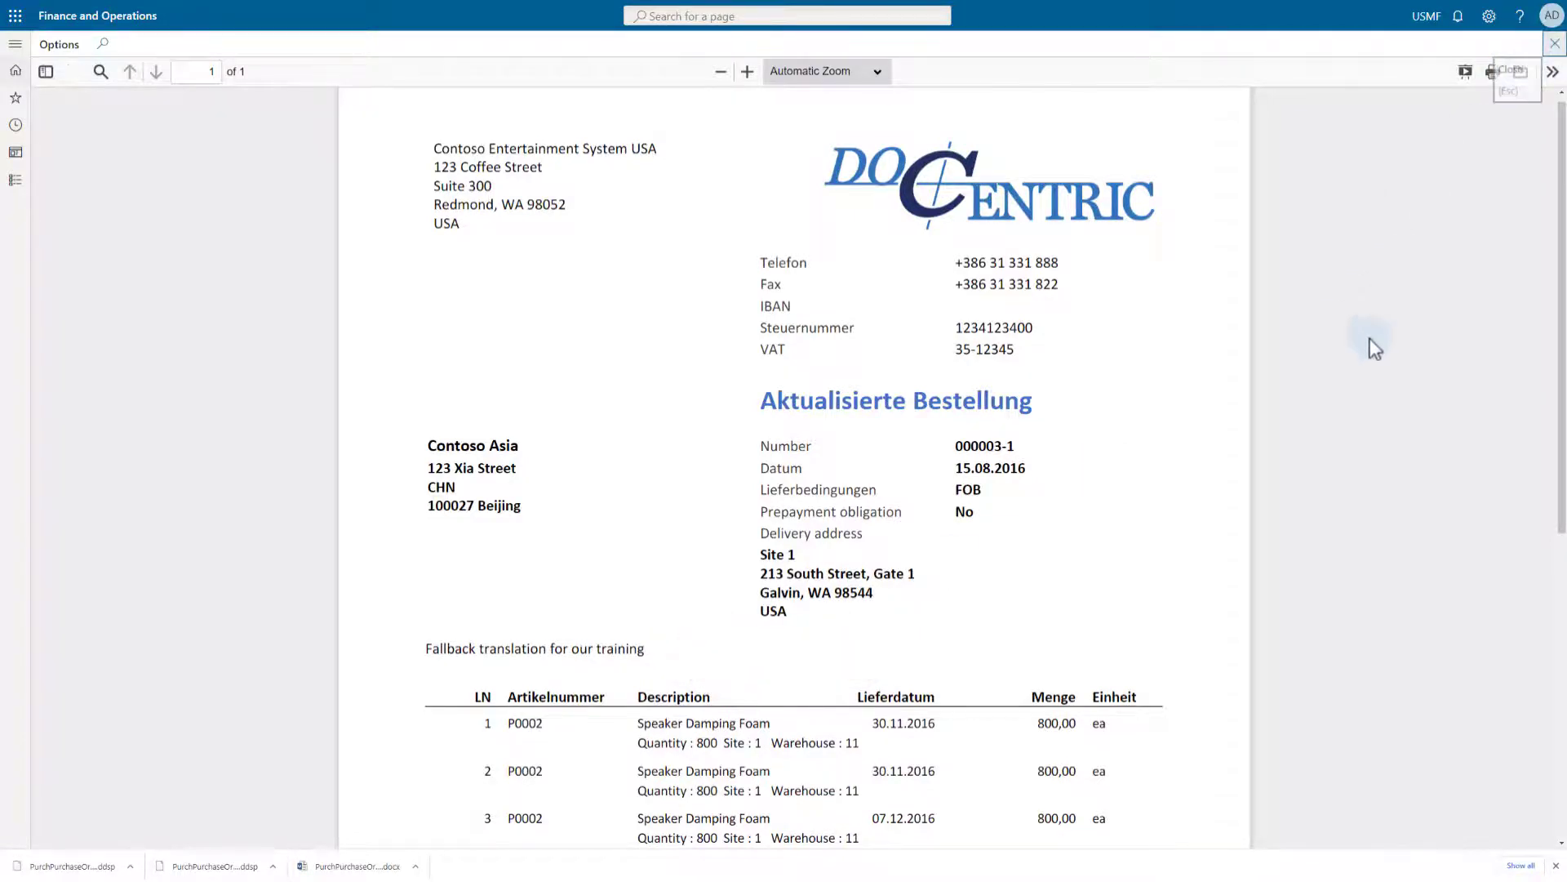
key(Escape)
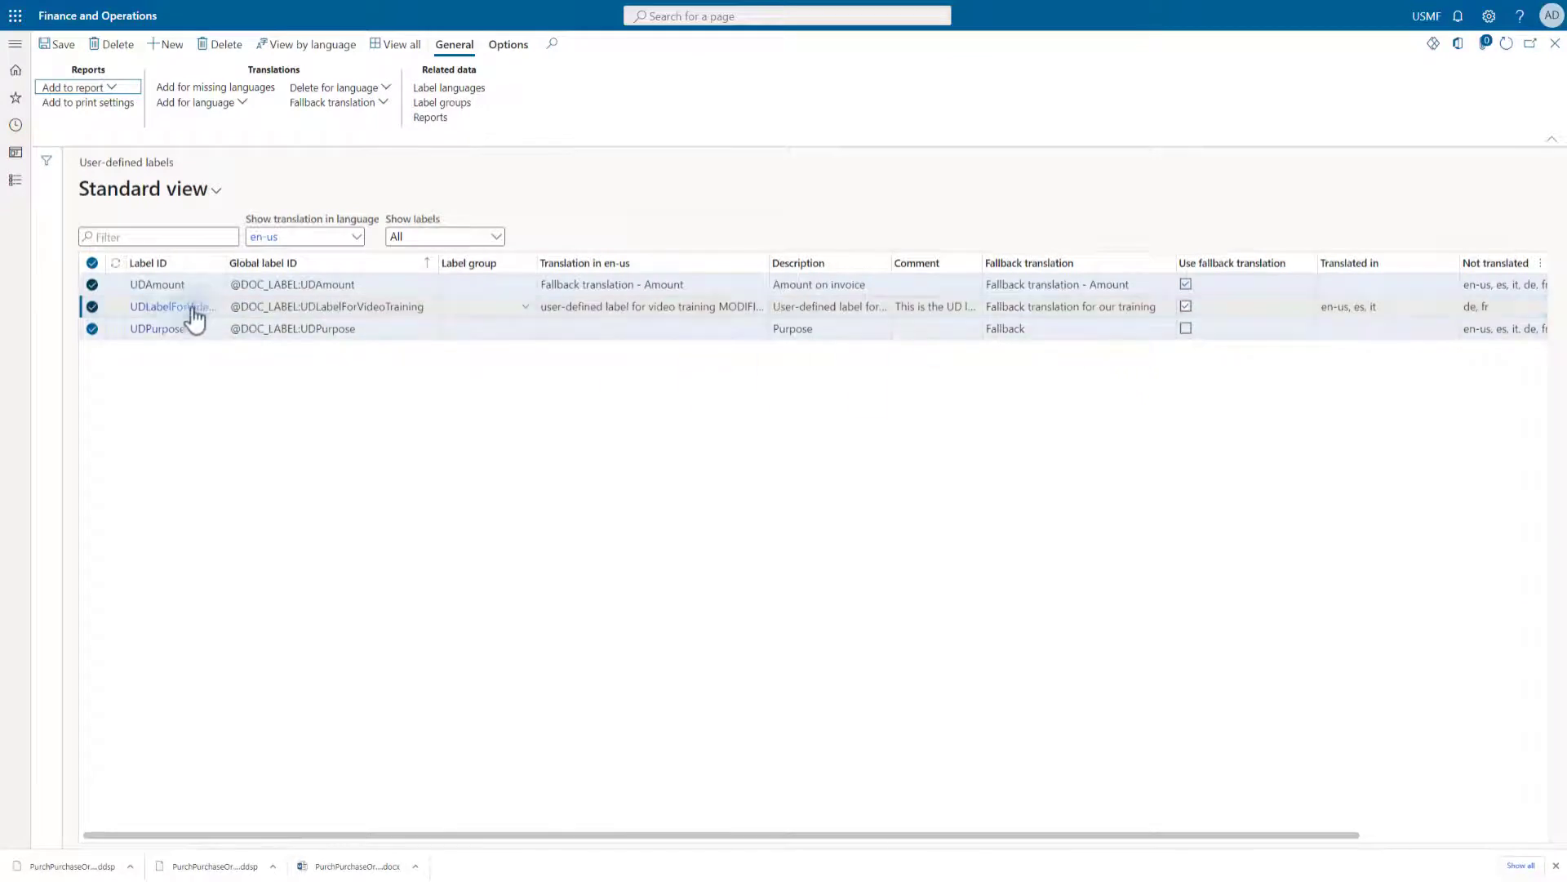
Open the user-defined label UDLabelForVideoTraining and enter "benutzerdefinierte Bezeichnung für Videotraining" as its de translation
click(166, 307)
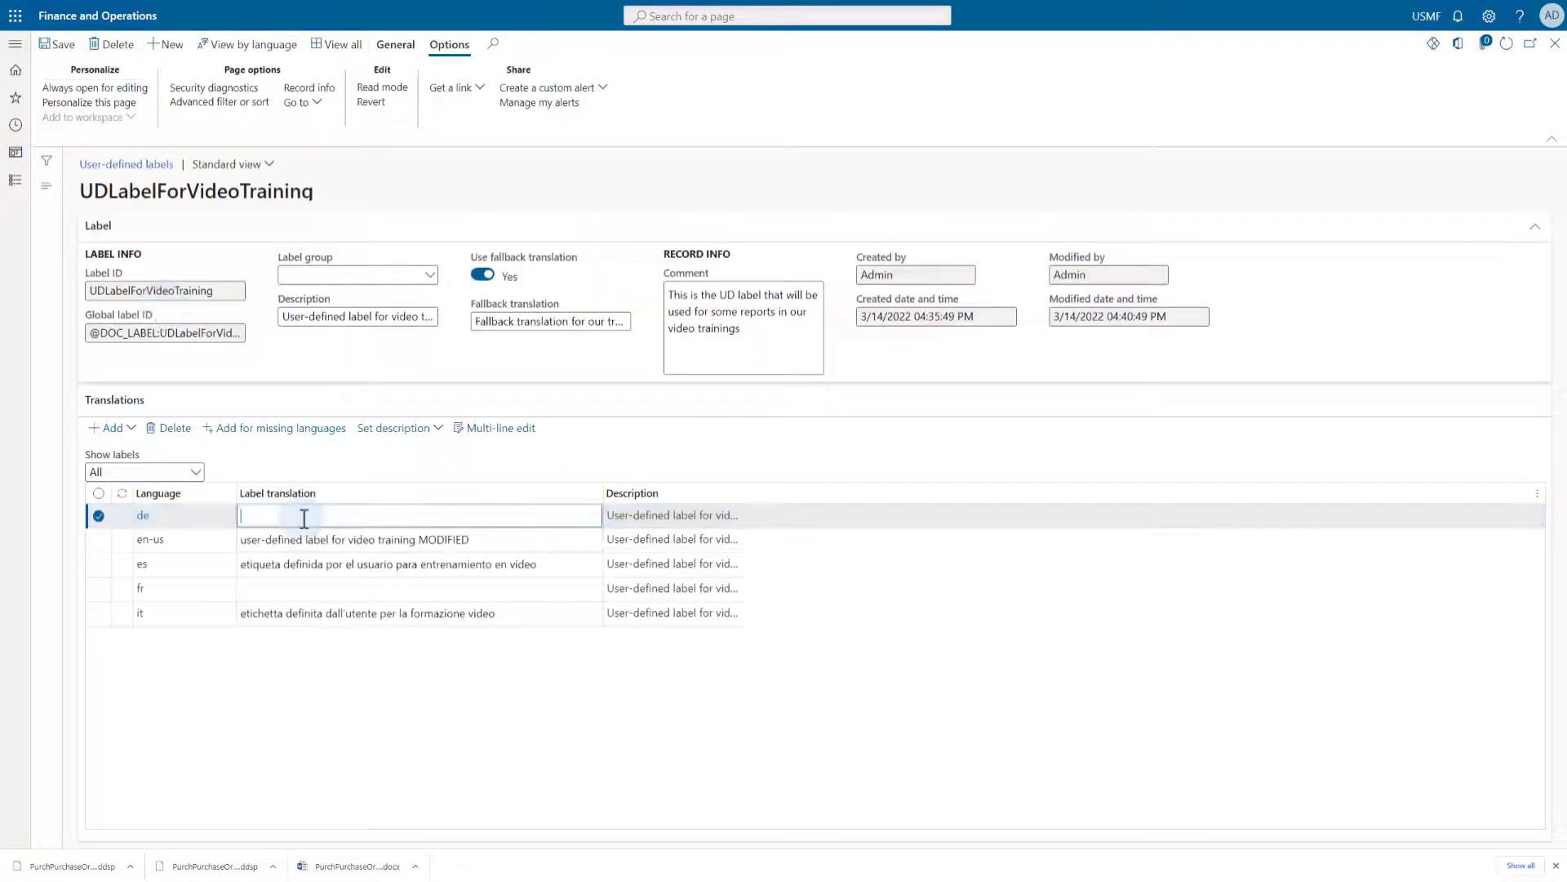
text(benutzerdefinierte Bezeichnung für Videotraining)
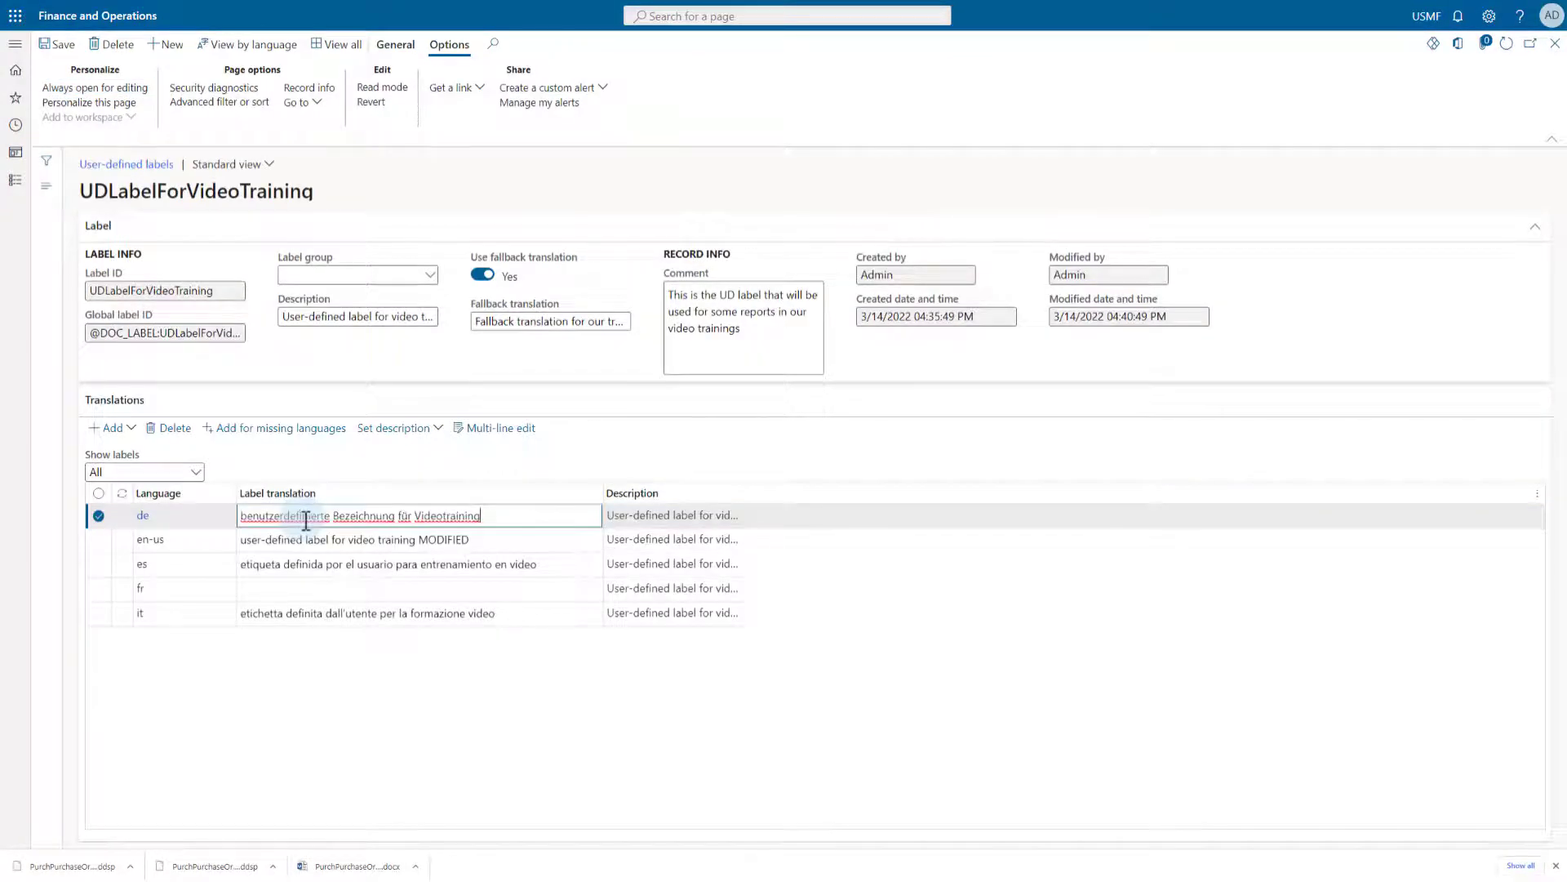
click(518, 589)
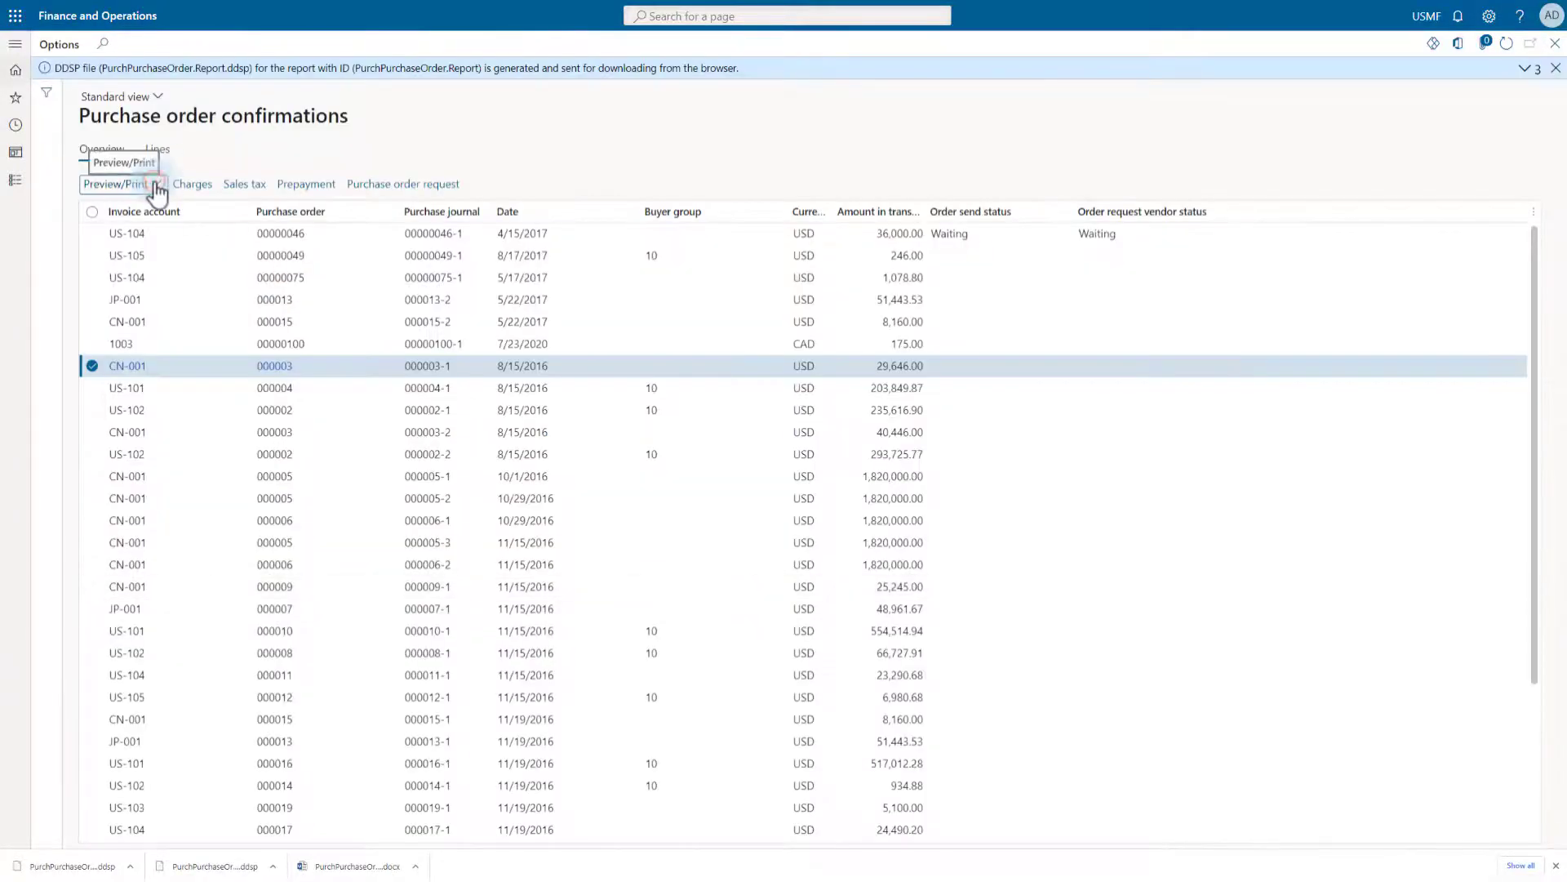
Preview the original of the selected confirmation again to check the new German label translation, and dismiss the browser's downloads bar
click(123, 183)
click(129, 231)
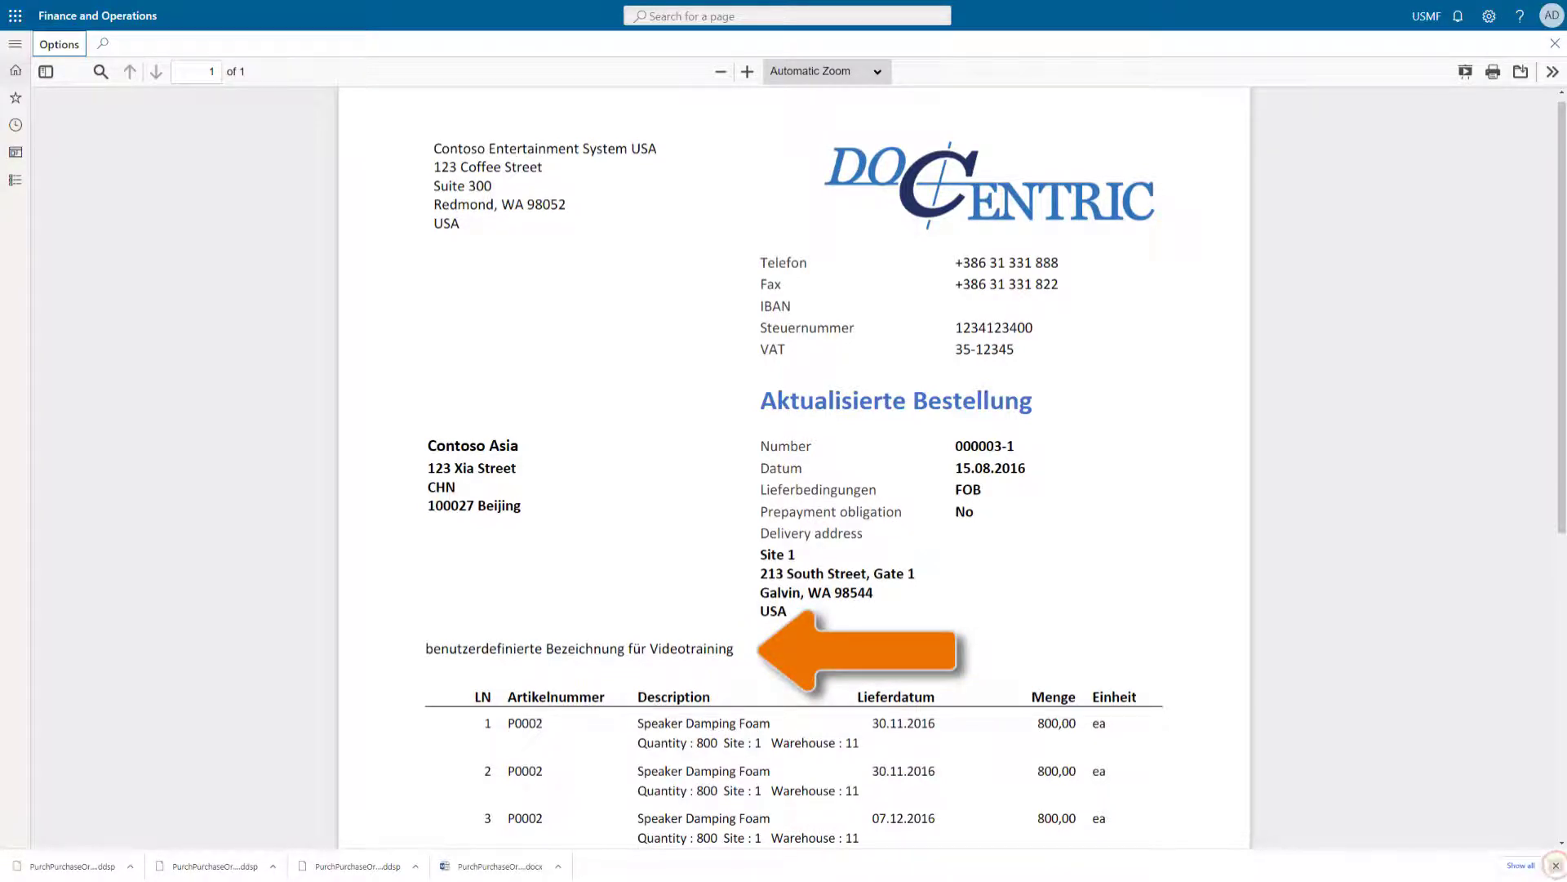
click(1555, 866)
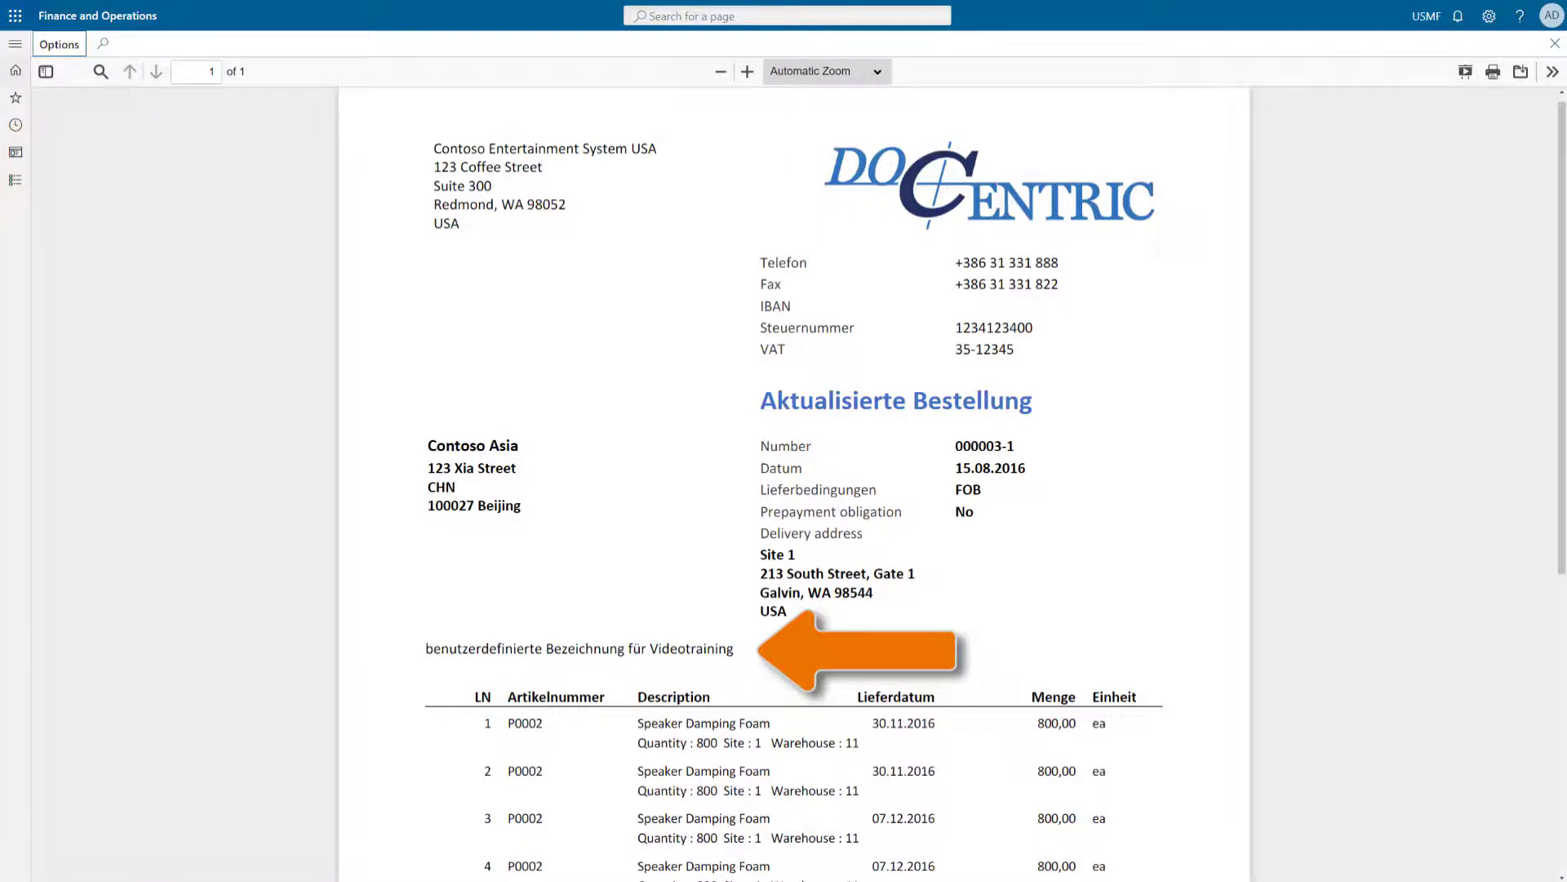